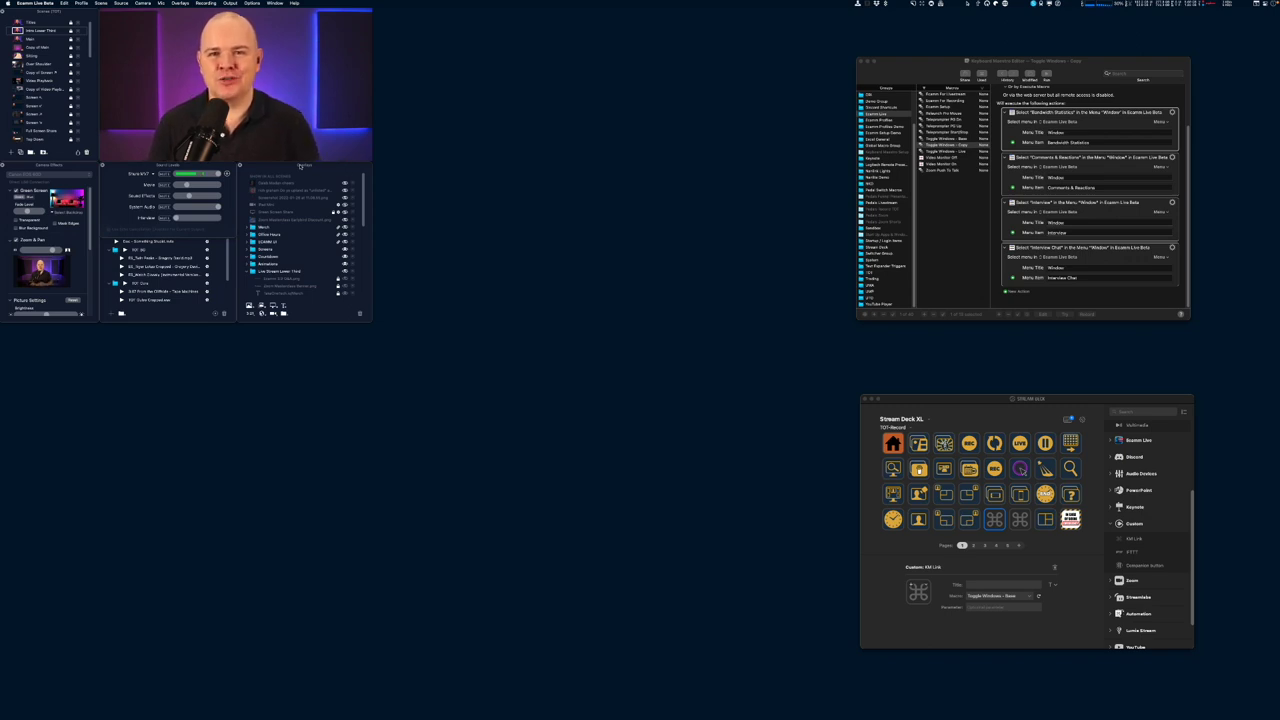
mouse_move(290, 152)
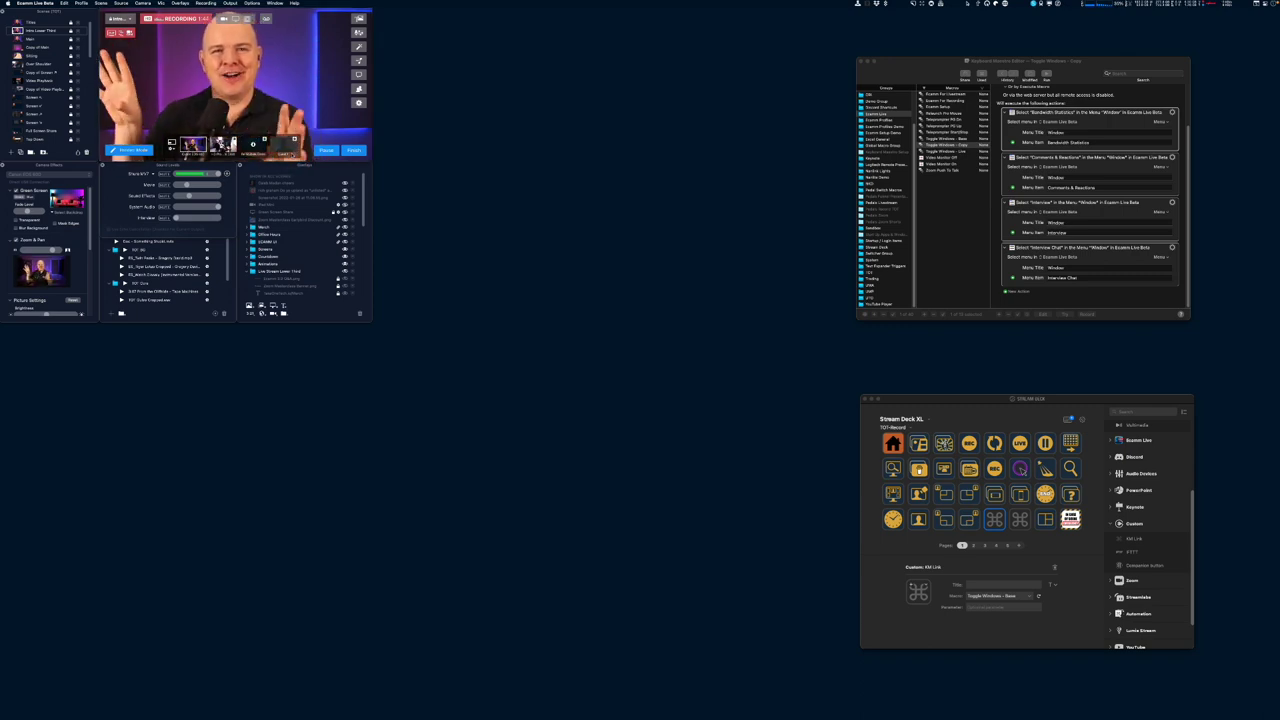
left_click(260, 120)
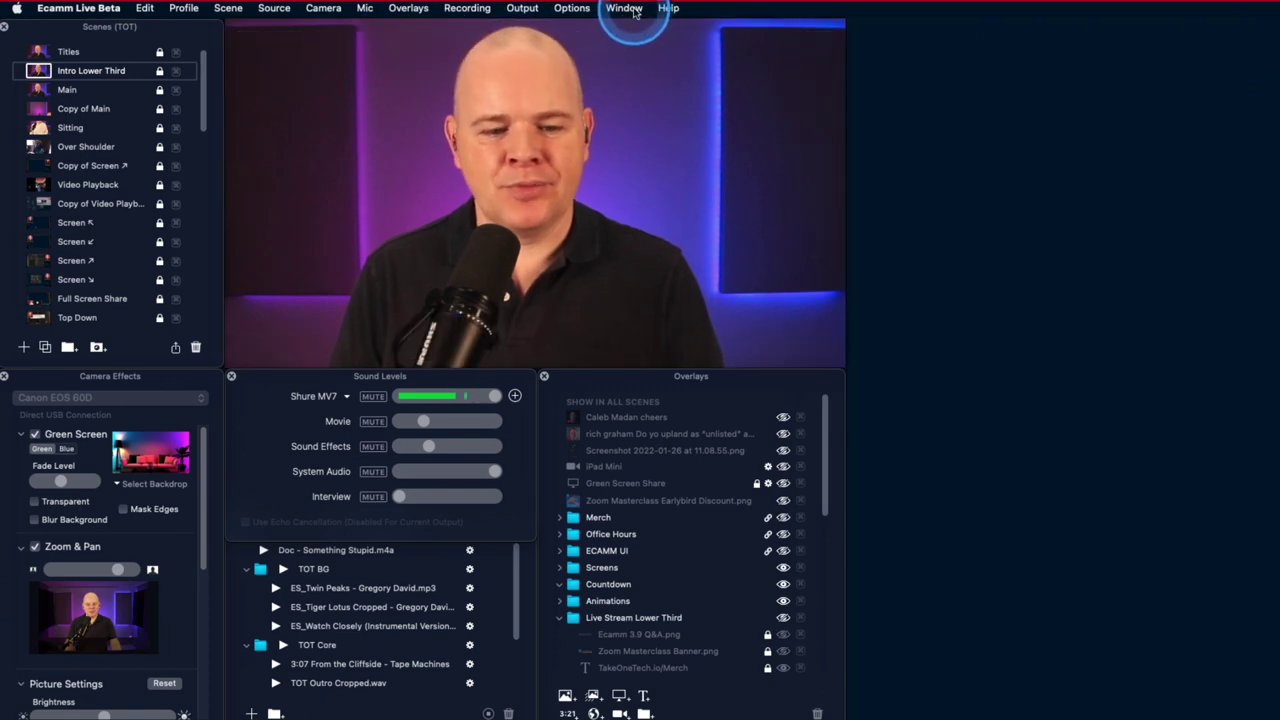
Step: Look through the window commands to see which utility windows can be shown or hidden
left_click(633, 12)
left_click(677, 280)
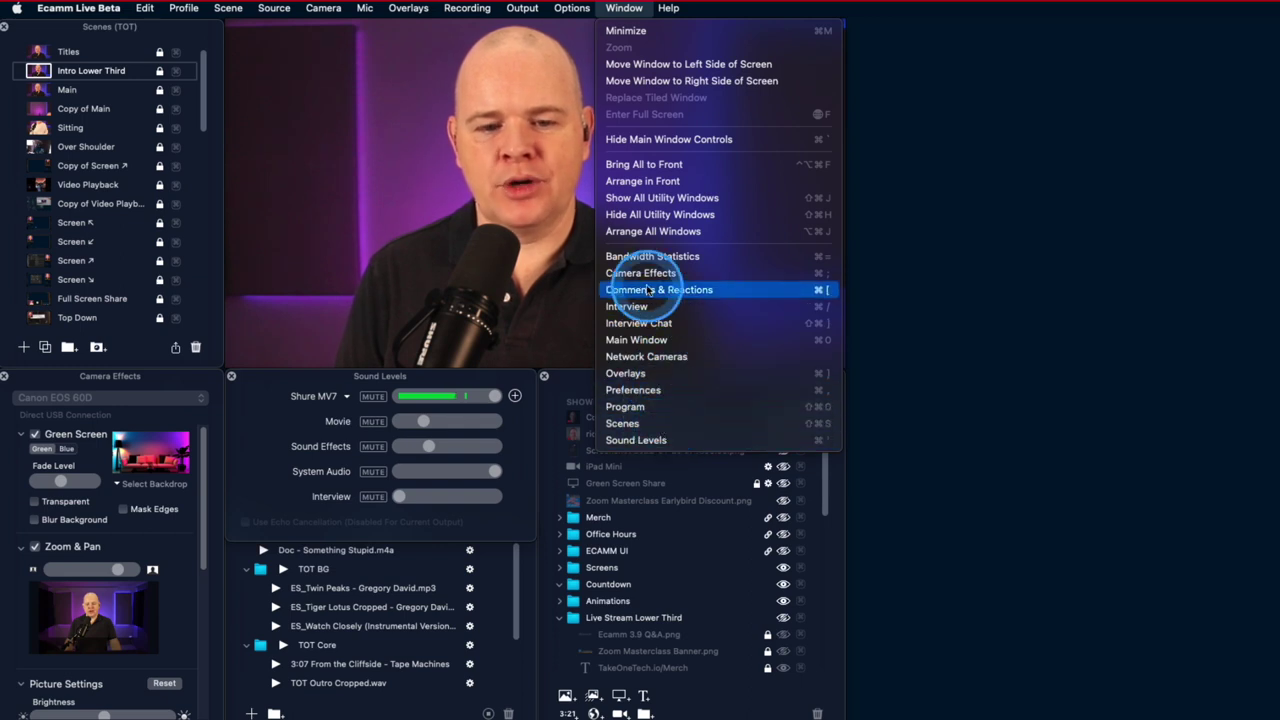
left_click(537, 258)
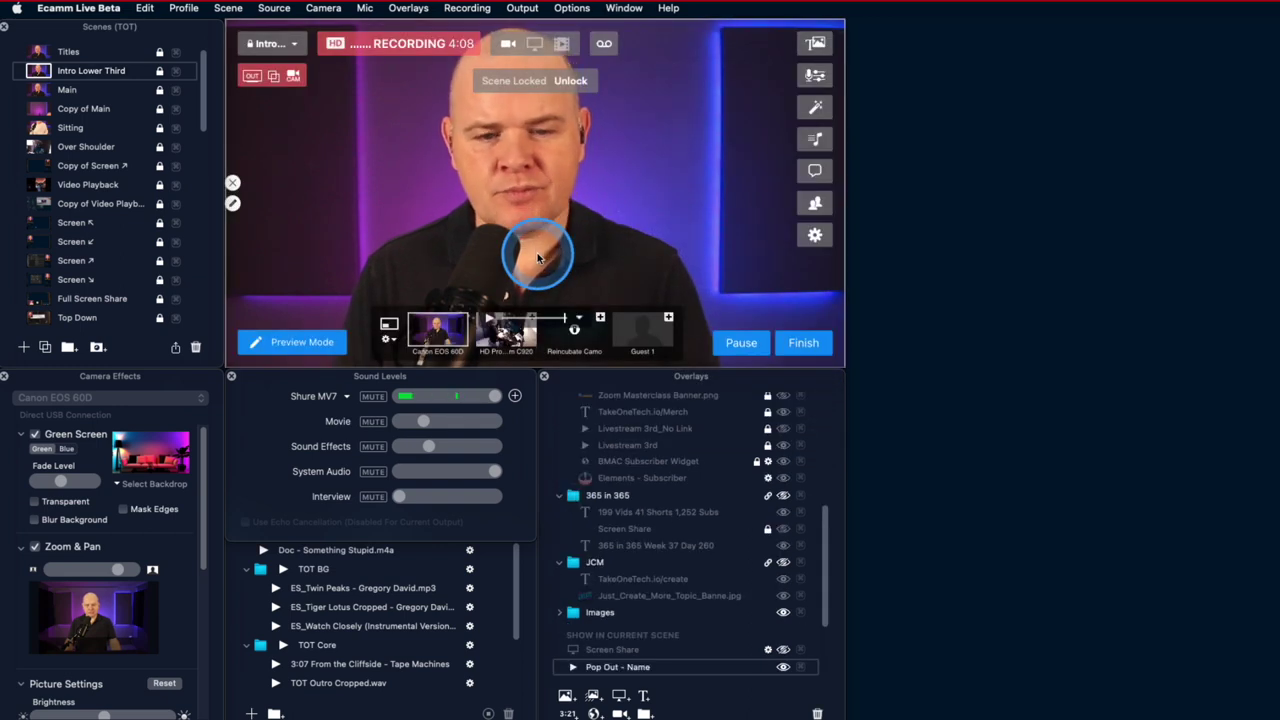
Step: Toggle the Overlays window off and back on with the main window's controls
left_click(811, 52)
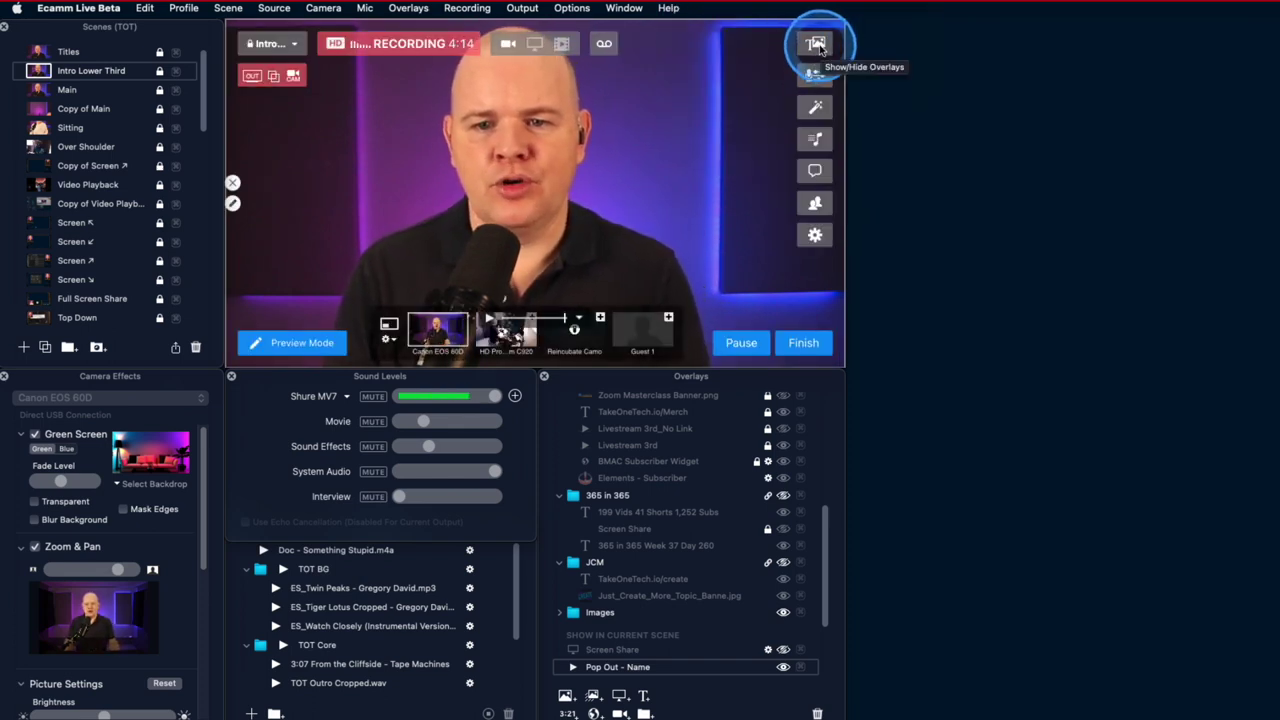
left_click(817, 44)
left_click(817, 44)
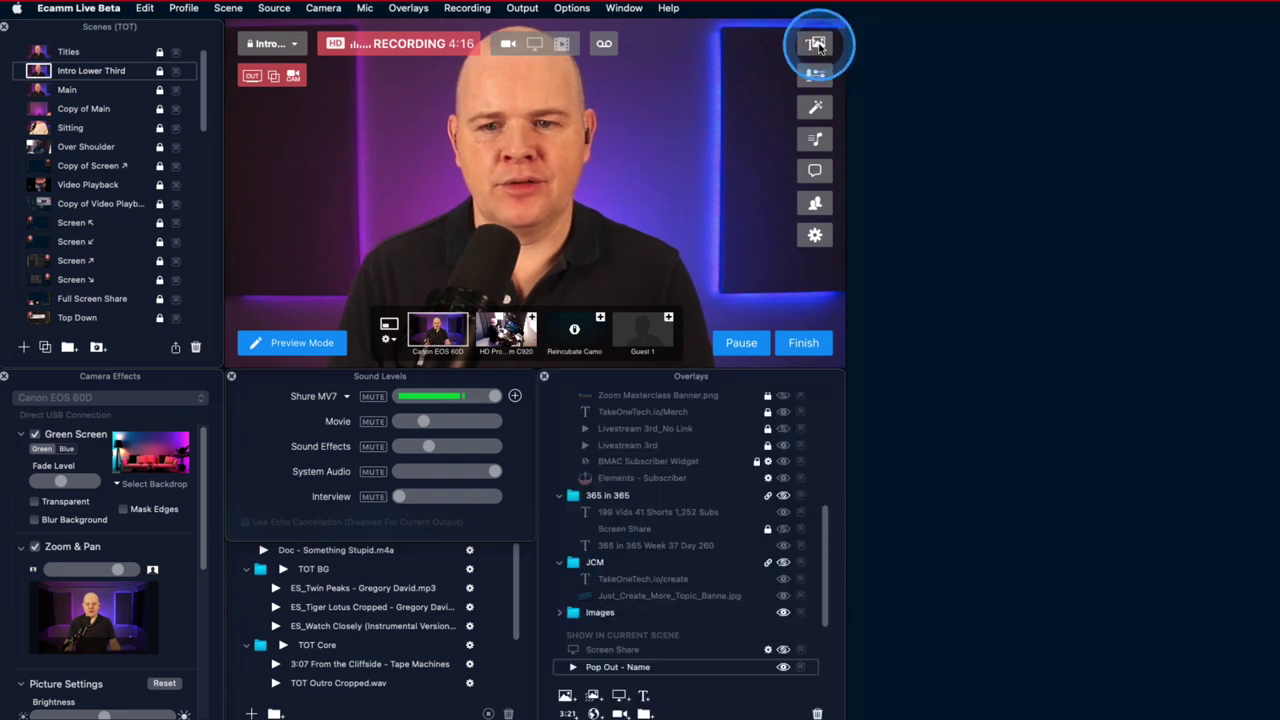
left_click(817, 44)
left_click(817, 44)
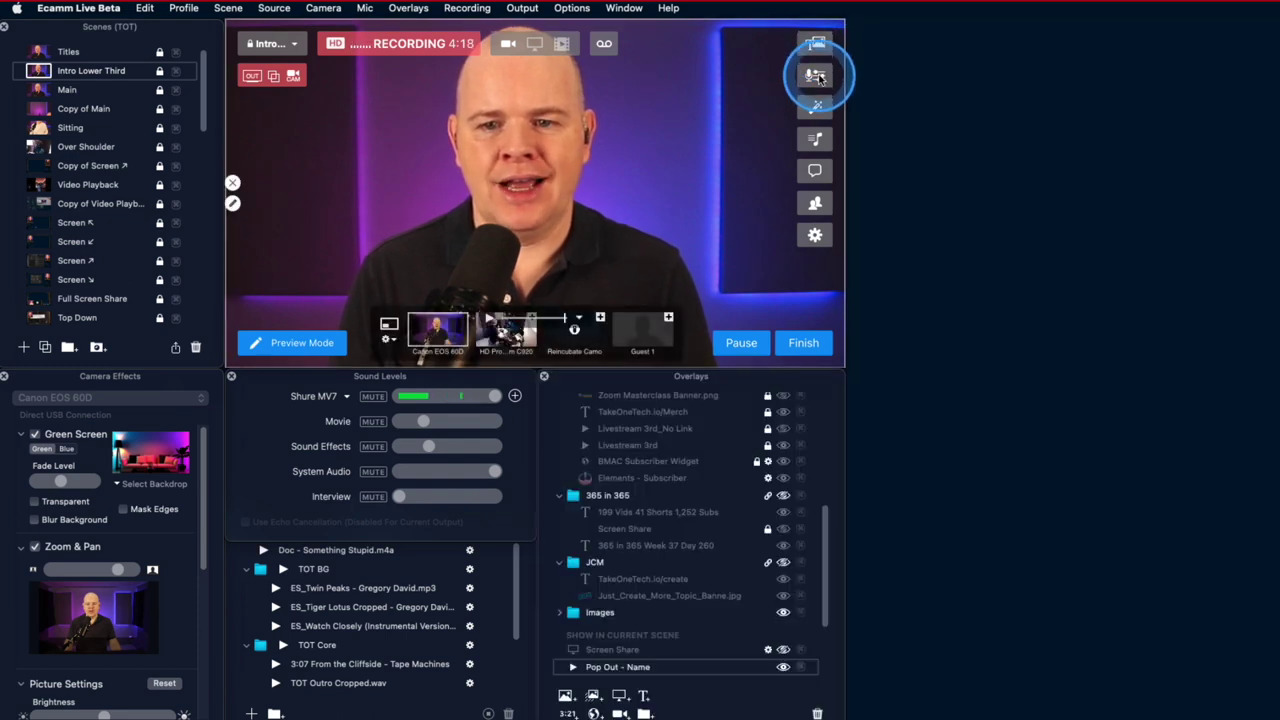
Step: Toggle the Sound Levels window off and back on with the main window's controls
left_click(817, 77)
left_click(817, 77)
left_click(817, 77)
left_click(817, 77)
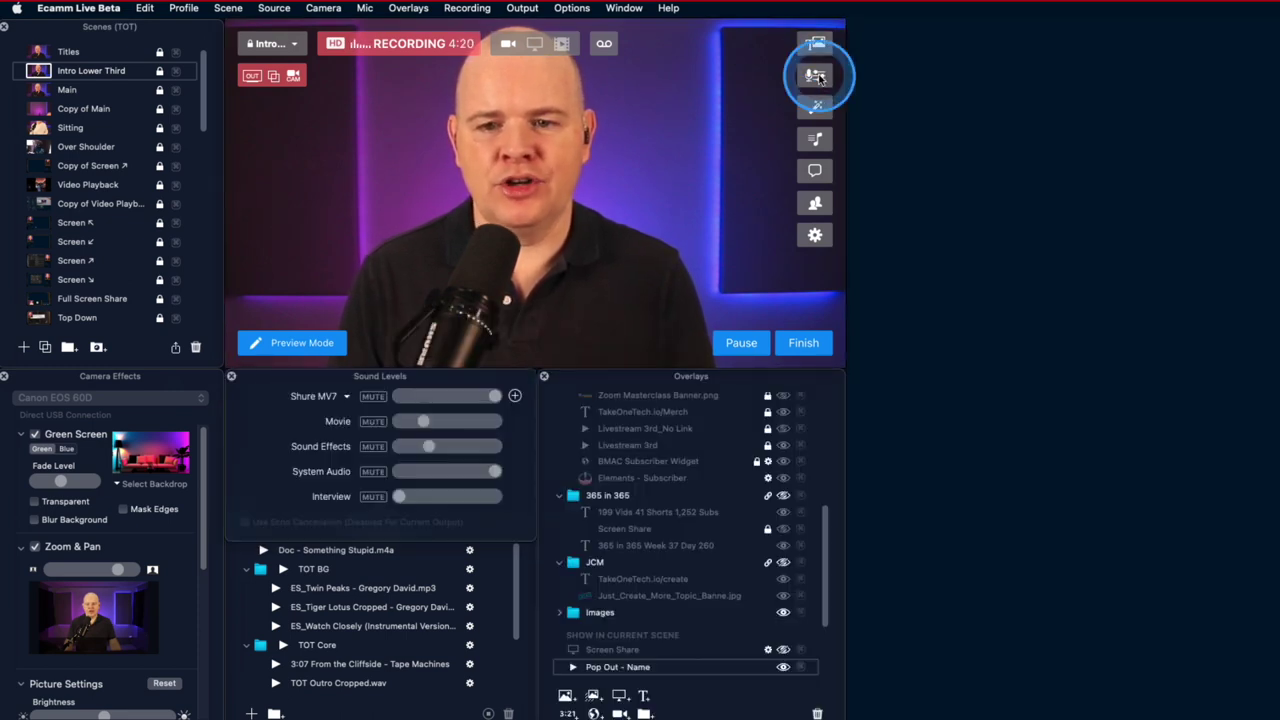
Step: Toggle the Camera Effects window on and off with the main window's controls, leaving it hidden
left_click(817, 108)
left_click(817, 108)
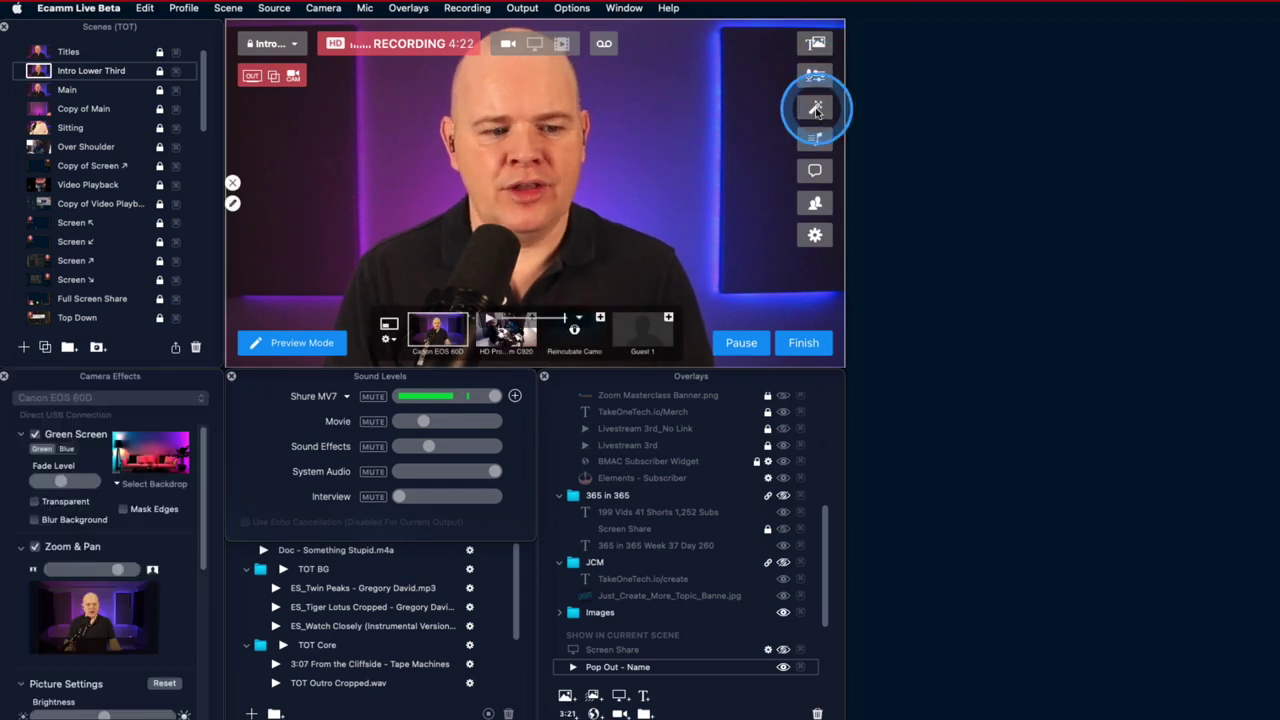
left_click(817, 108)
left_click(817, 108)
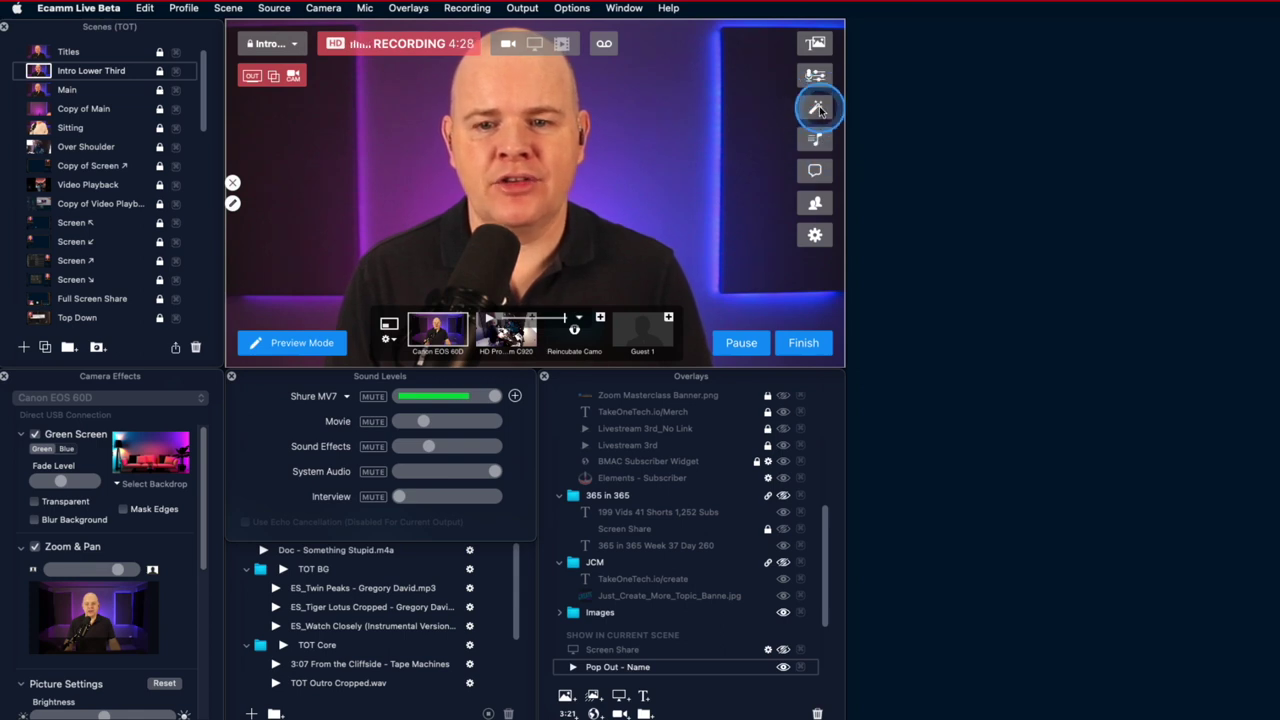
left_click(817, 108)
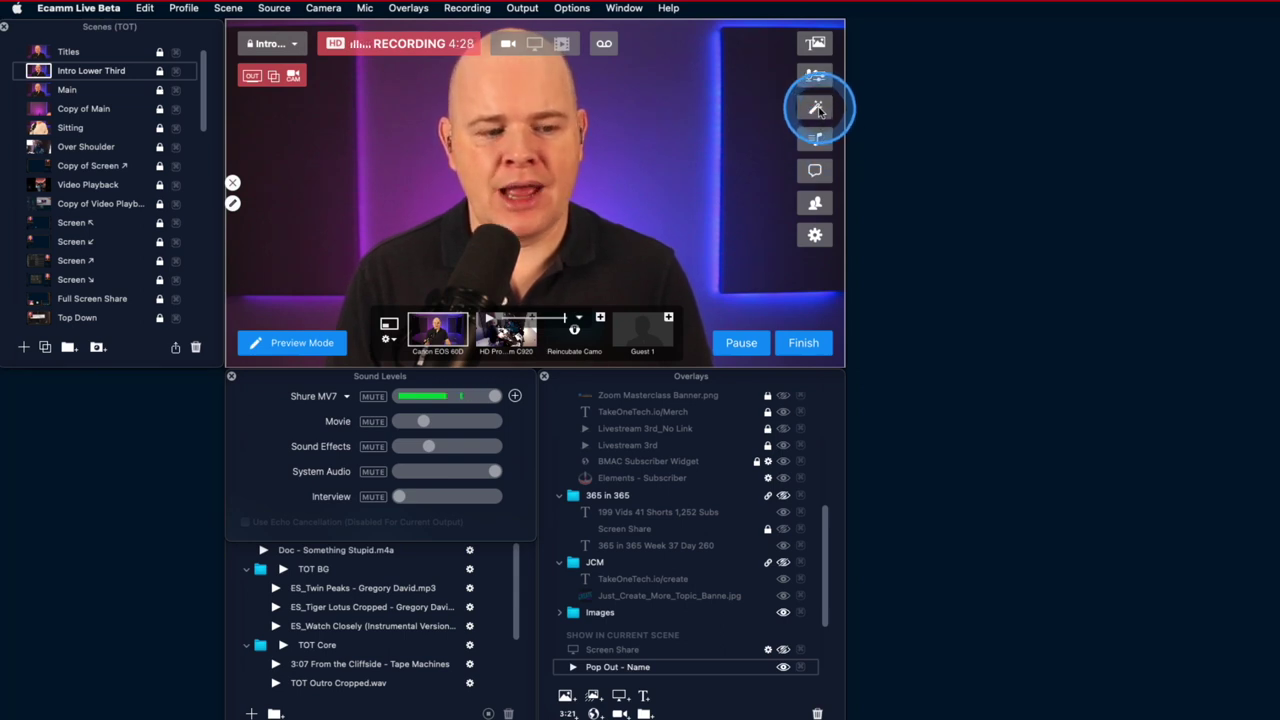
Step: Toggle the Camera Effects window with its window command so that it is shown
left_click(622, 10)
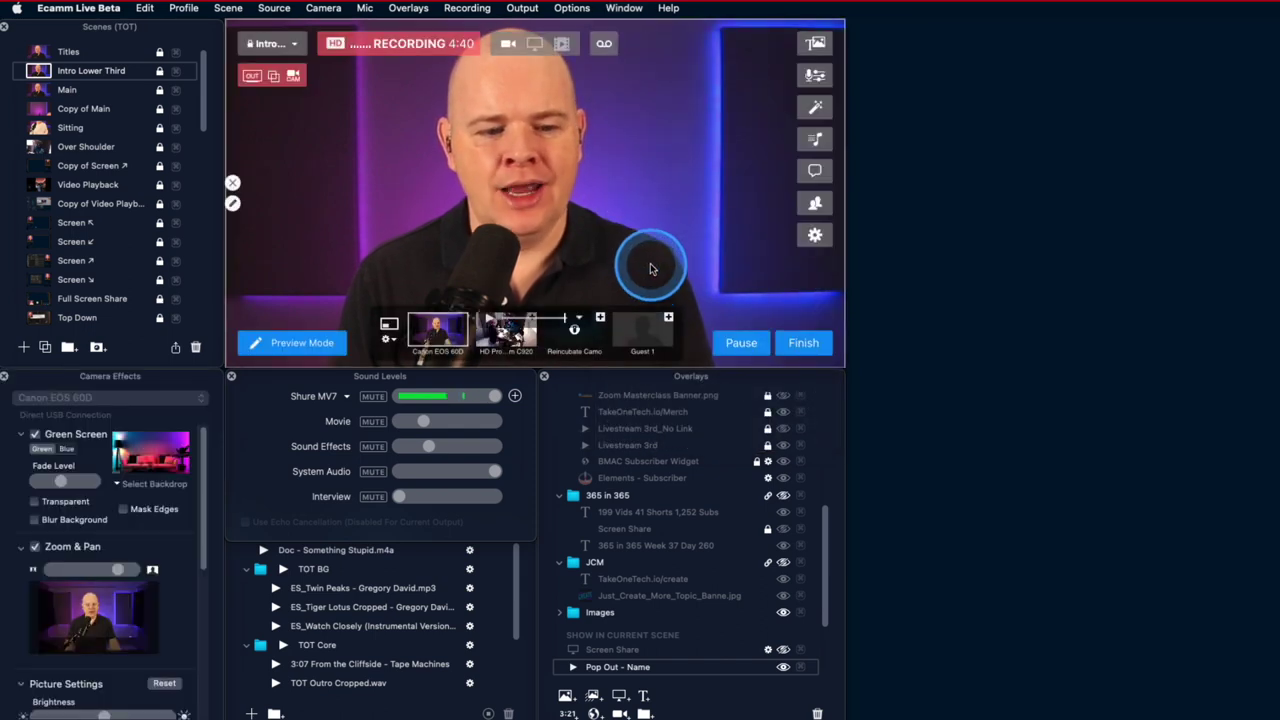
left_click(622, 8)
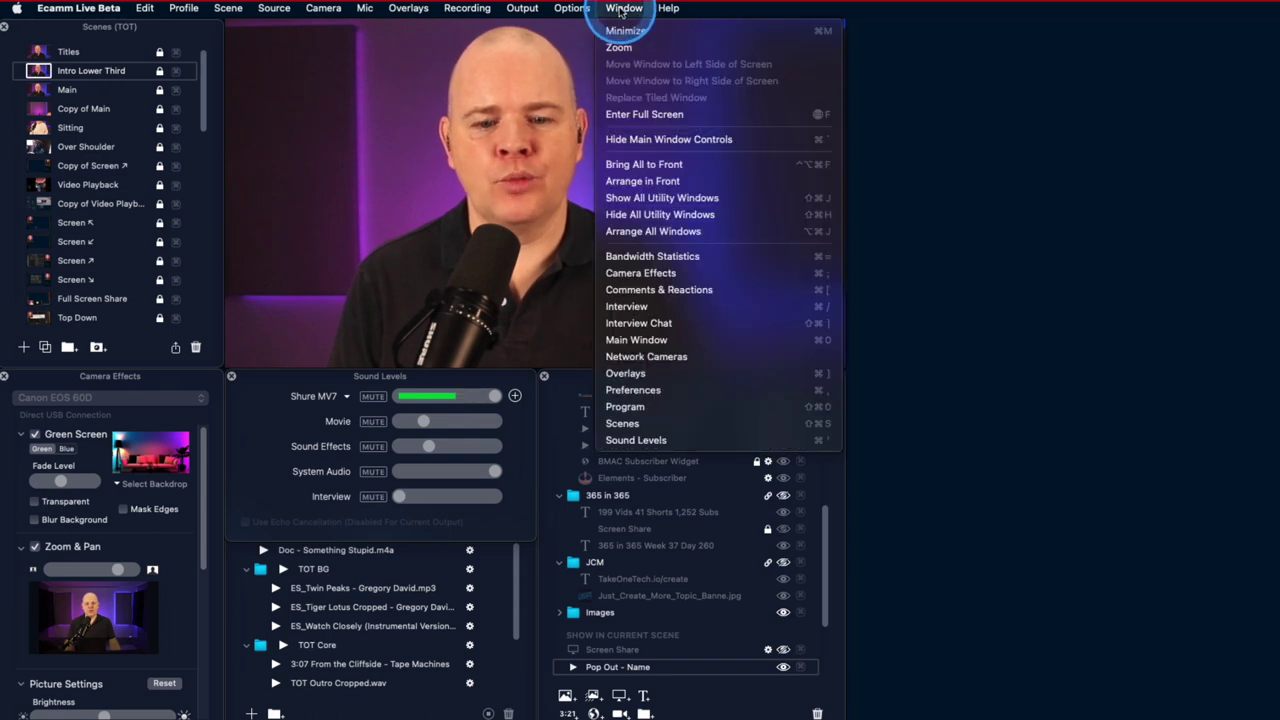
left_click(640, 273)
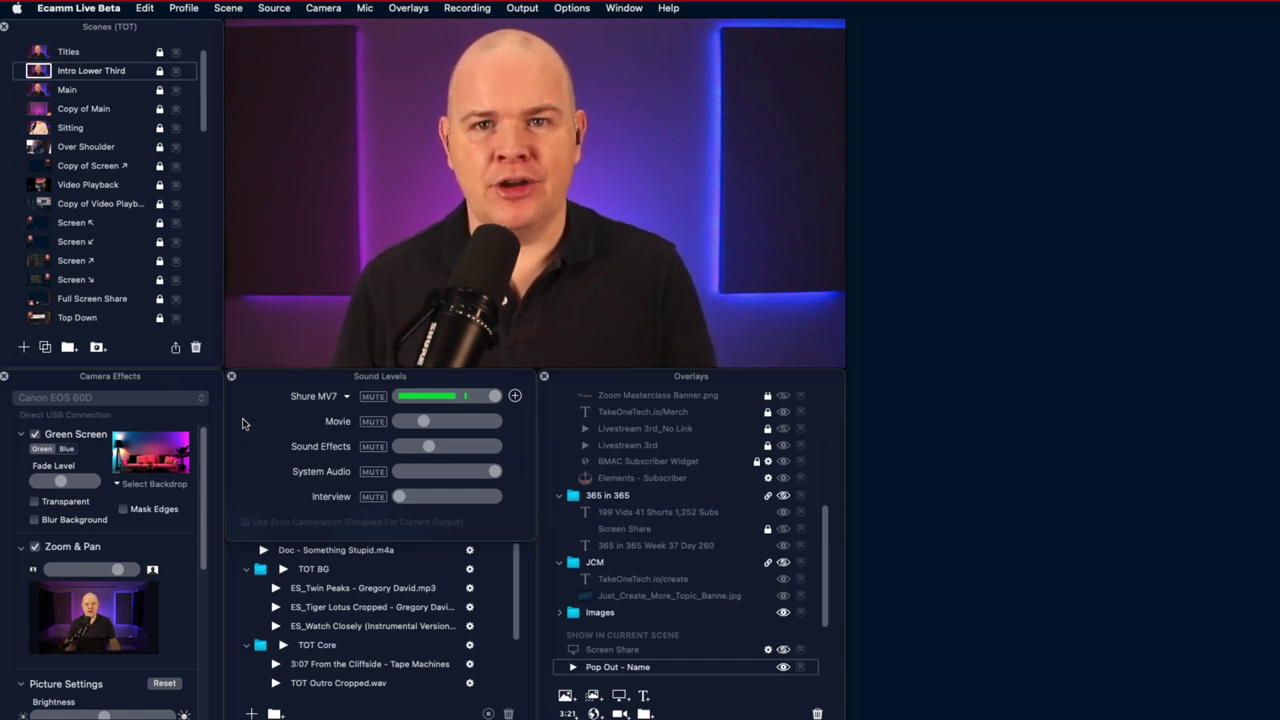
left_click(272, 415)
left_click(452, 316)
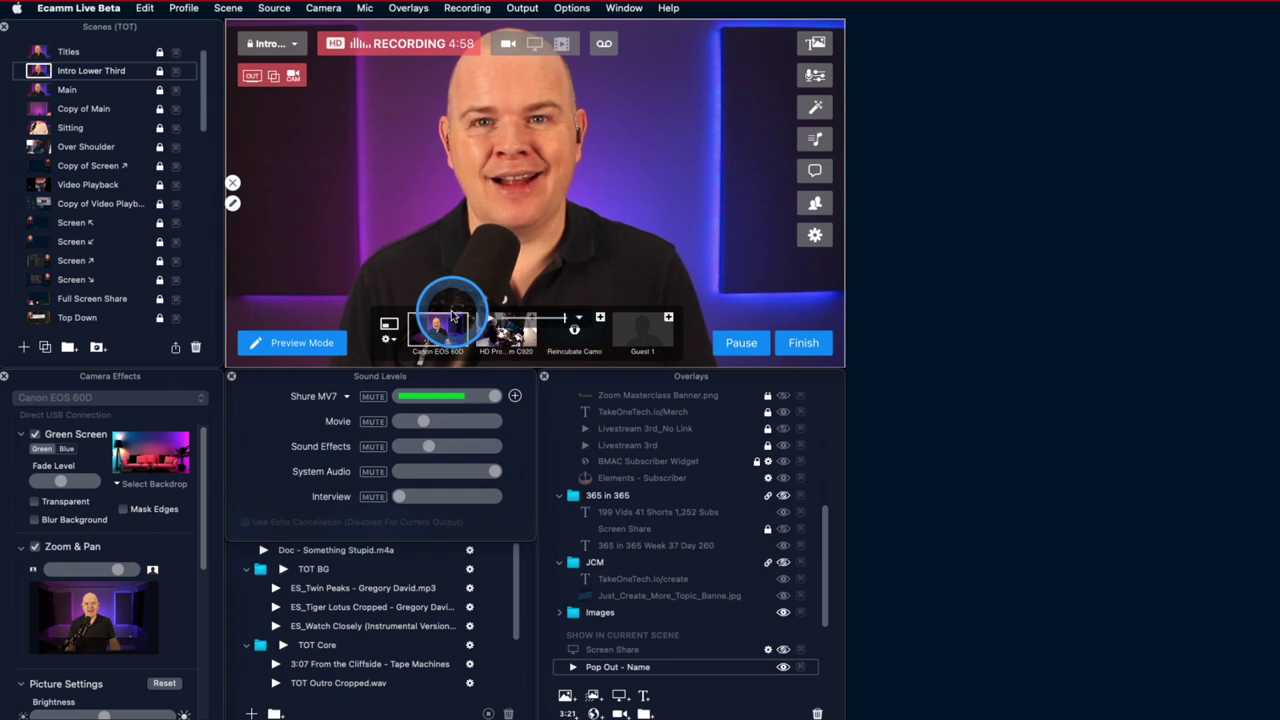
left_click(523, 327)
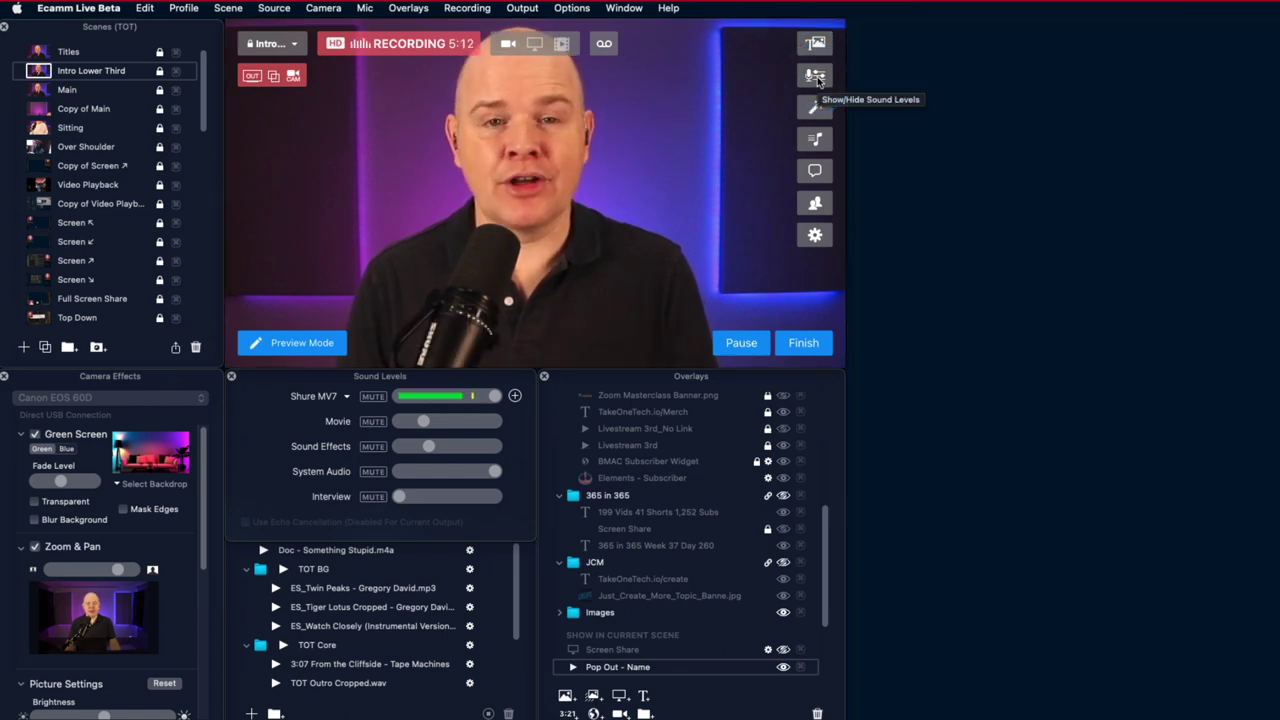
Step: Hide all utility windows around the main camera window at once
left_click(640, 10)
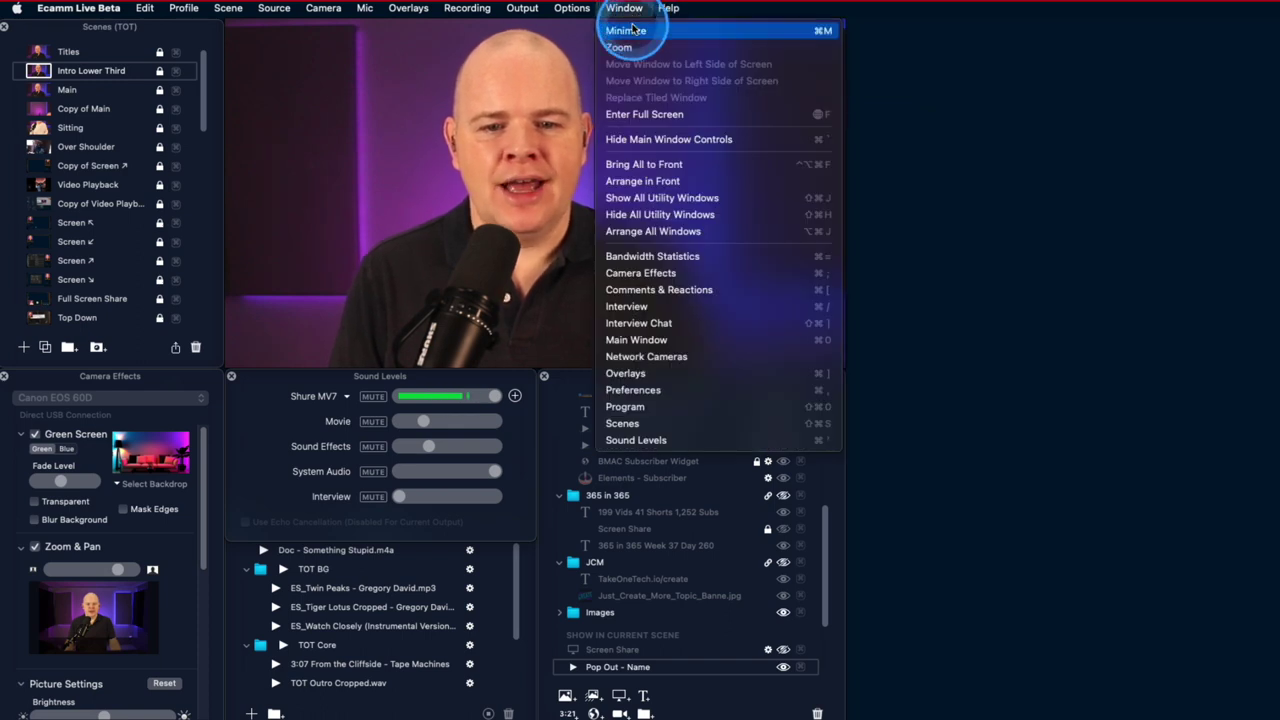
left_click(657, 215)
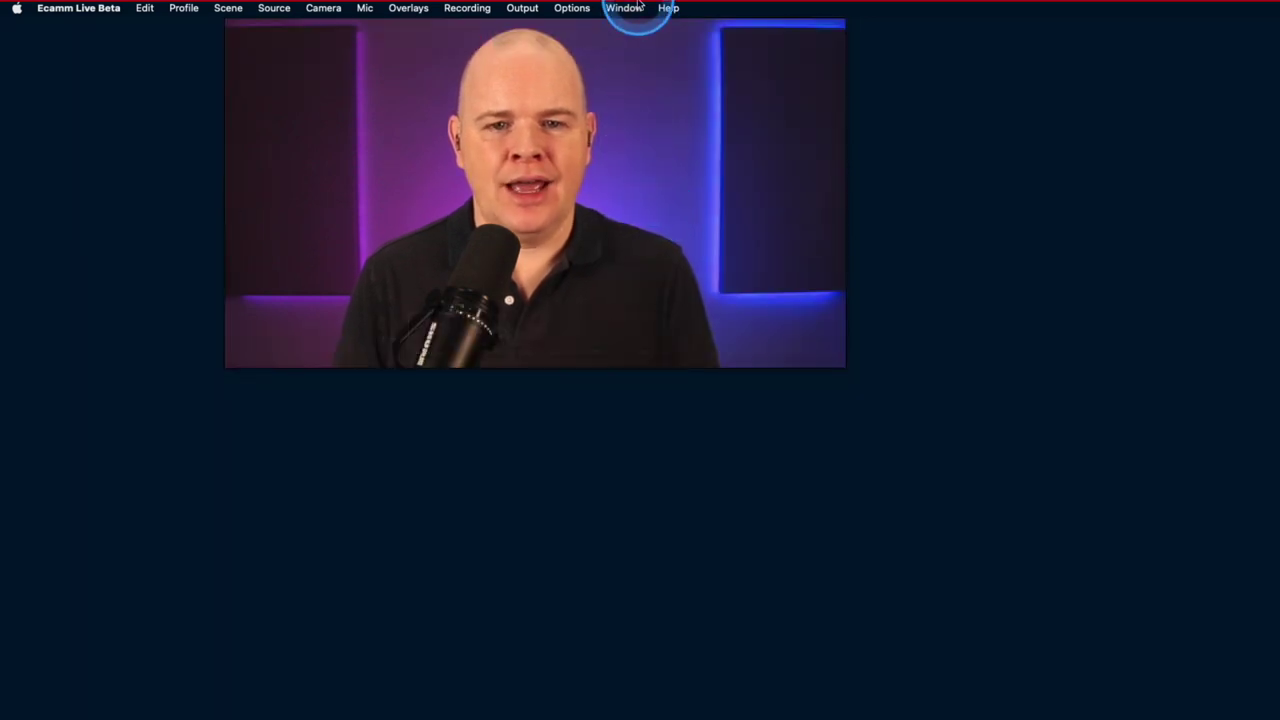
Step: Show only the Camera Effects window and hide all utility windows again
left_click(630, 8)
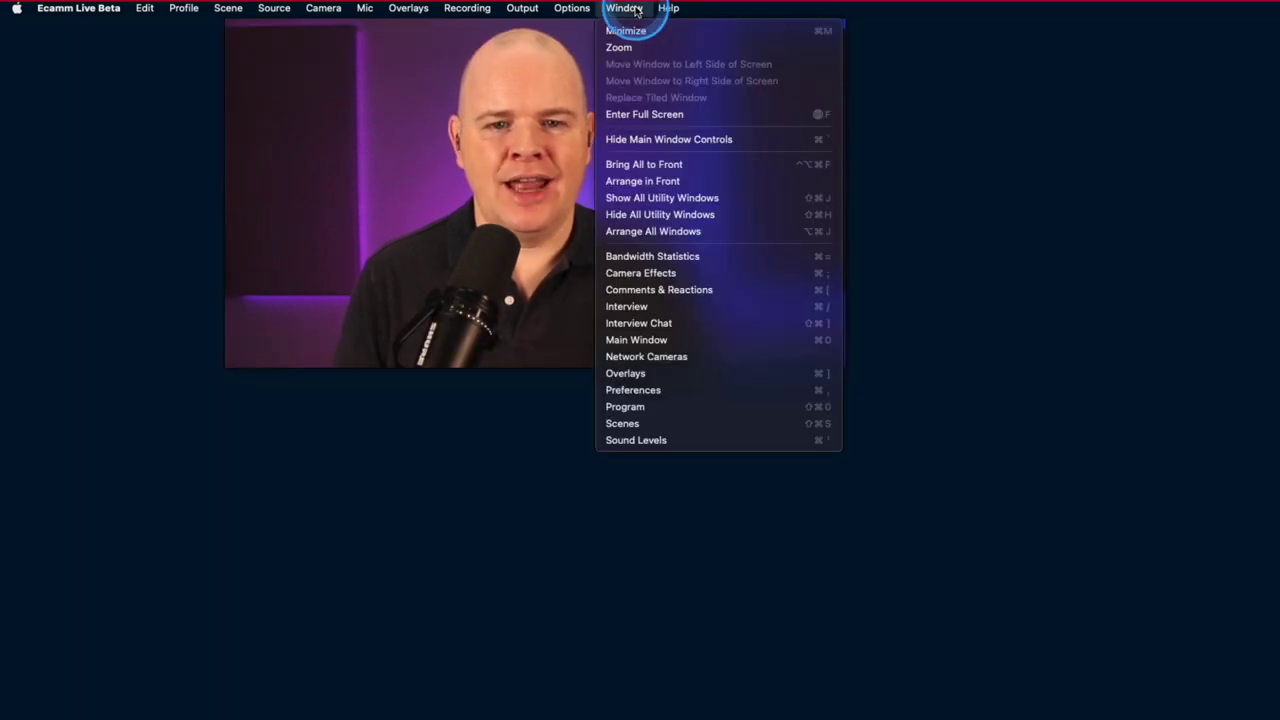
left_click(638, 272)
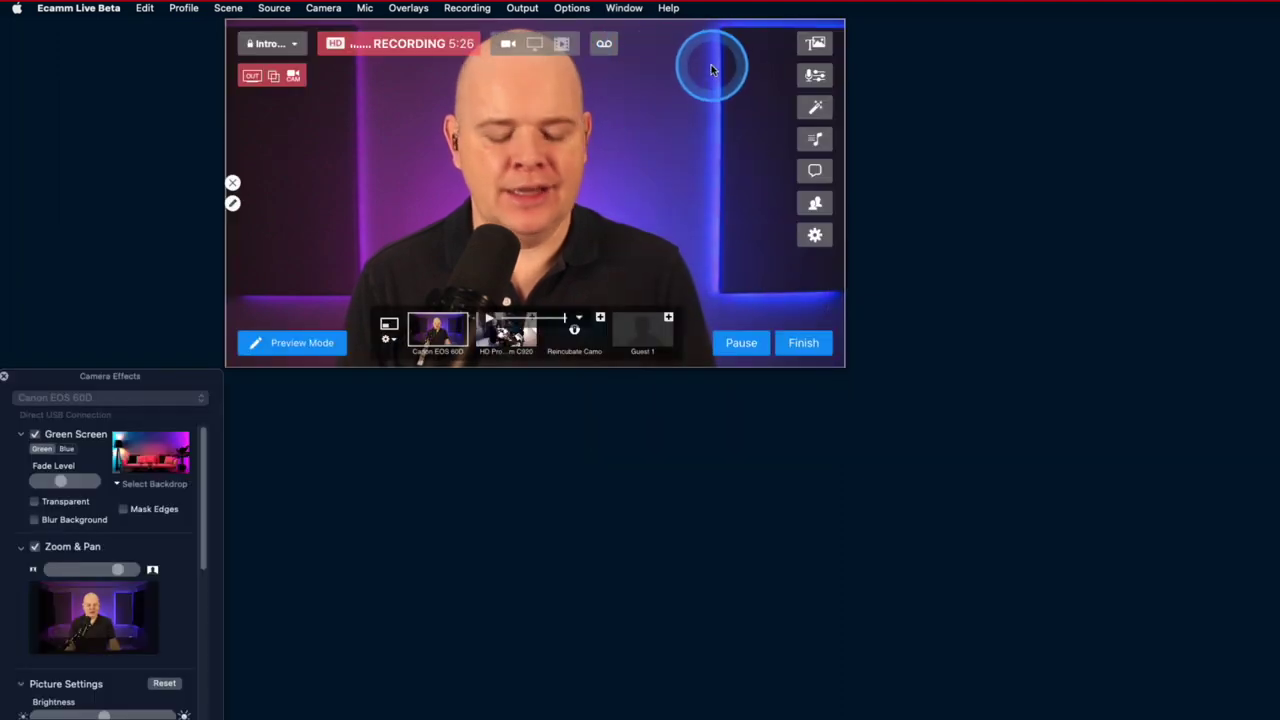
key("super+shift+h")
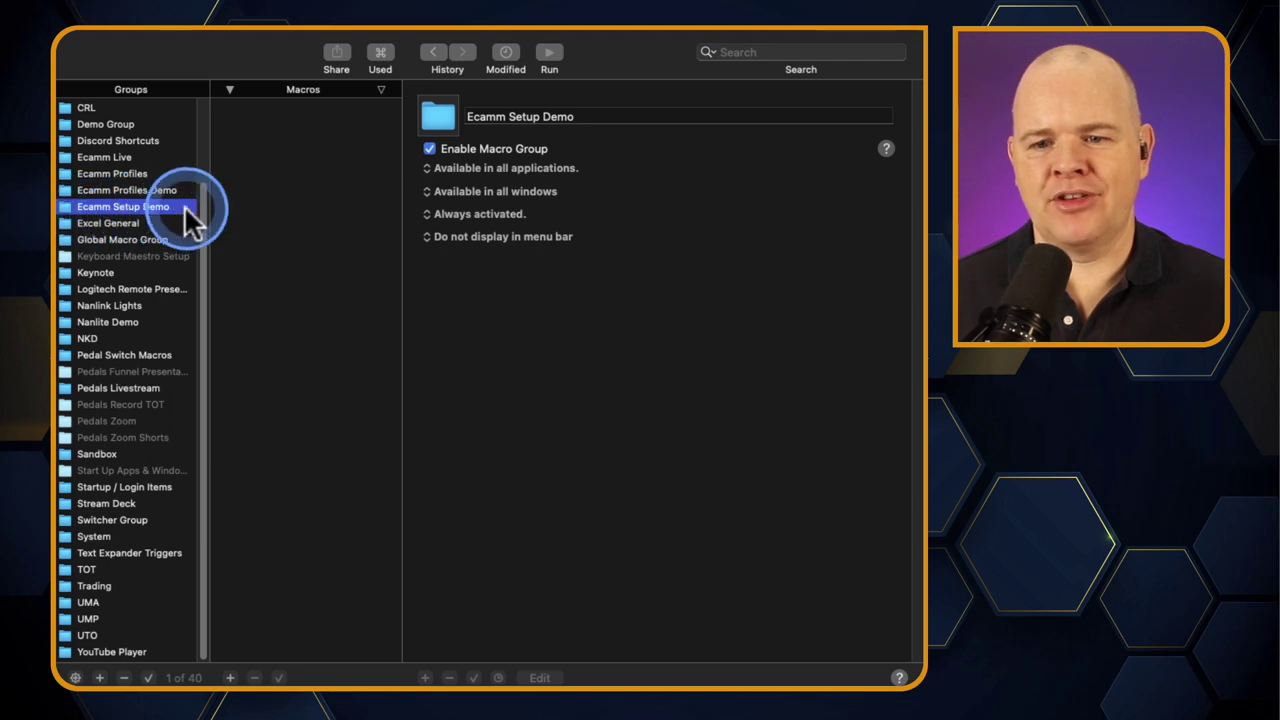
Step: In Keyboard Maestro, create a new macro named "Base Windows" in the Ecamm Setup Demo group
left_click(295, 431)
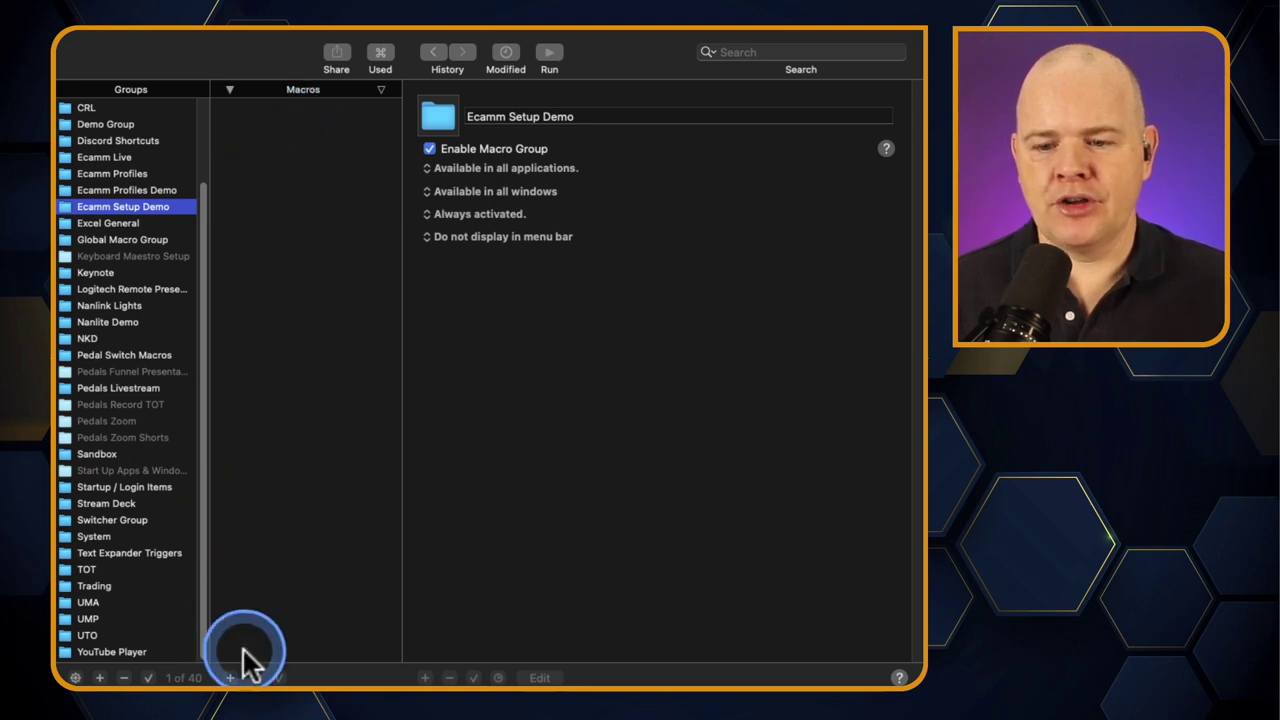
left_click(230, 678)
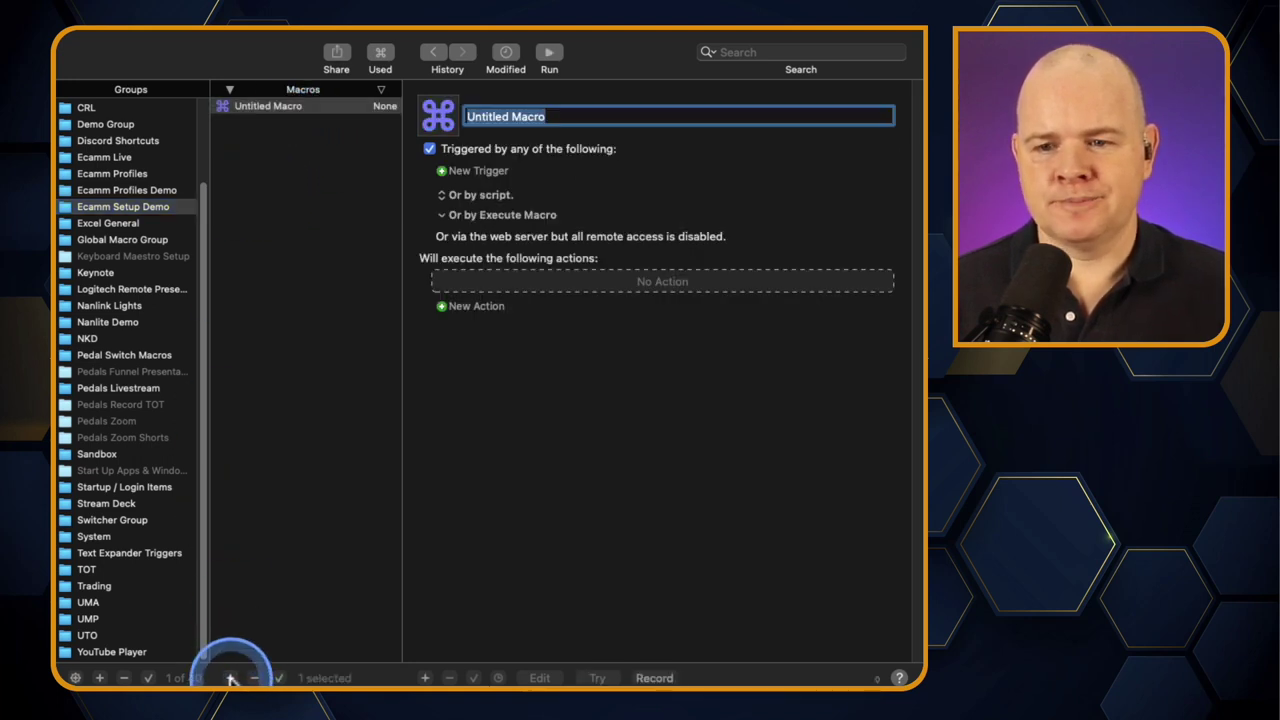
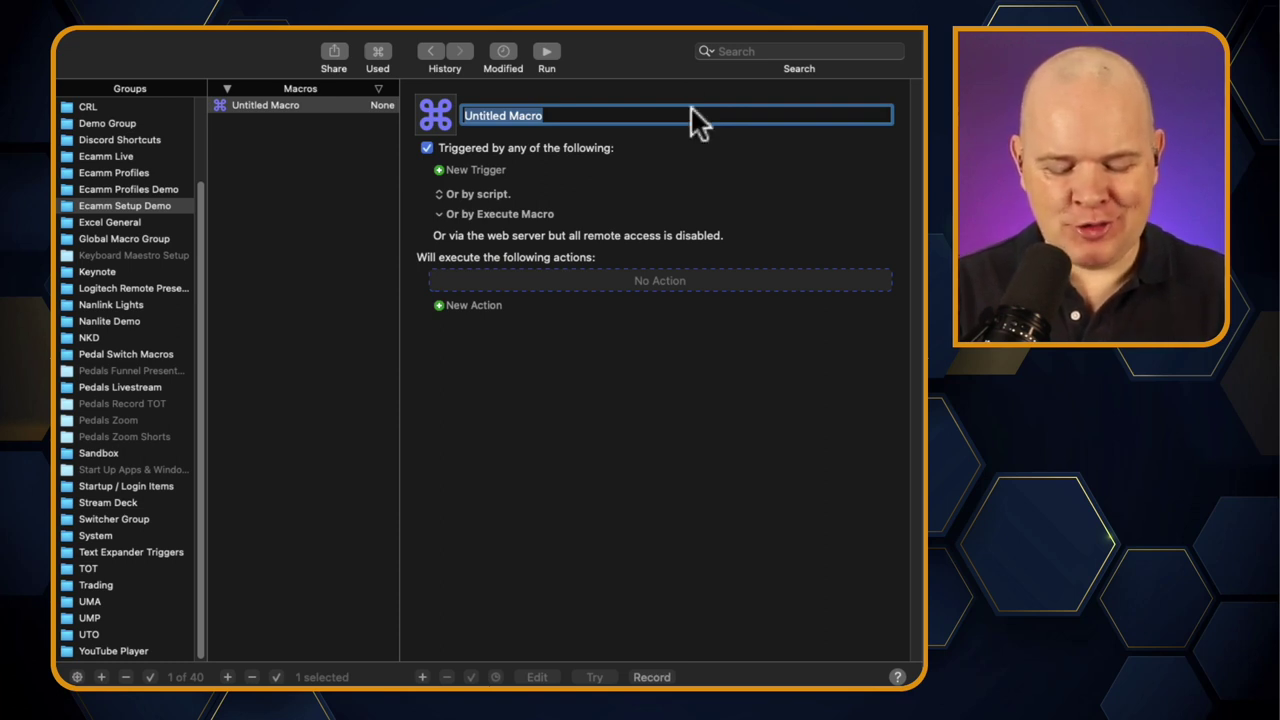
type("Base Windows")
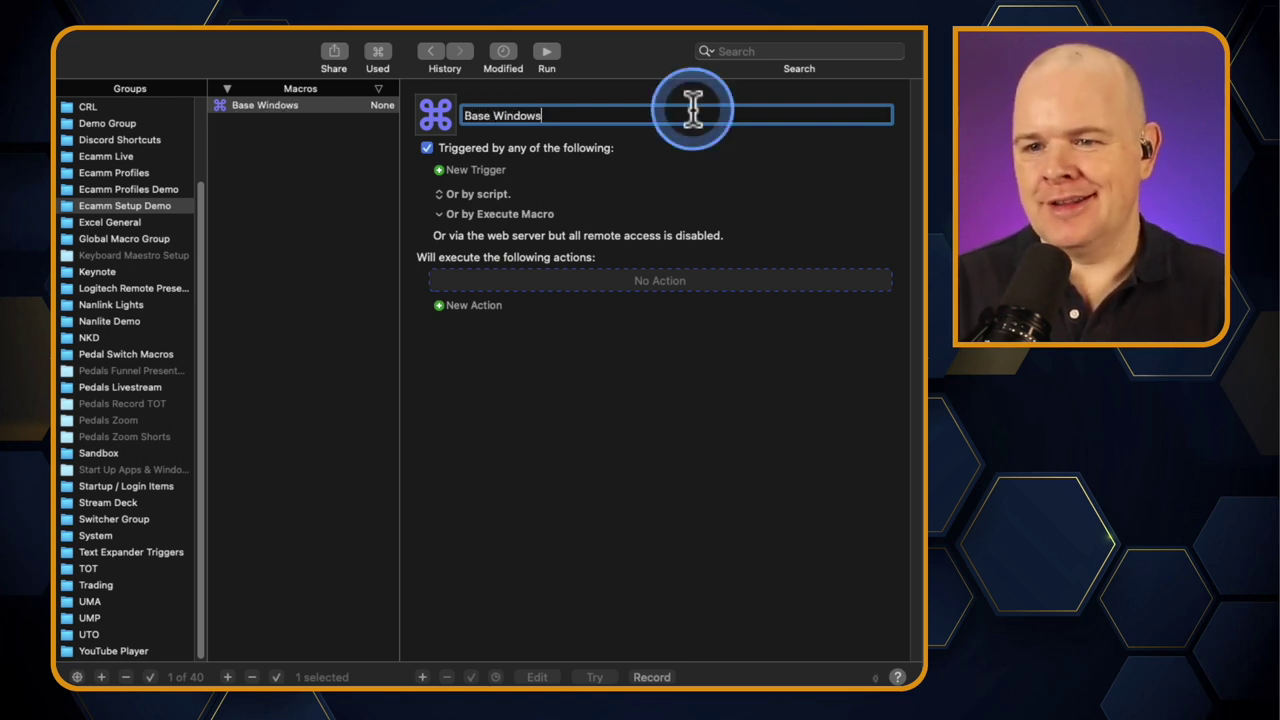
key("super+a")
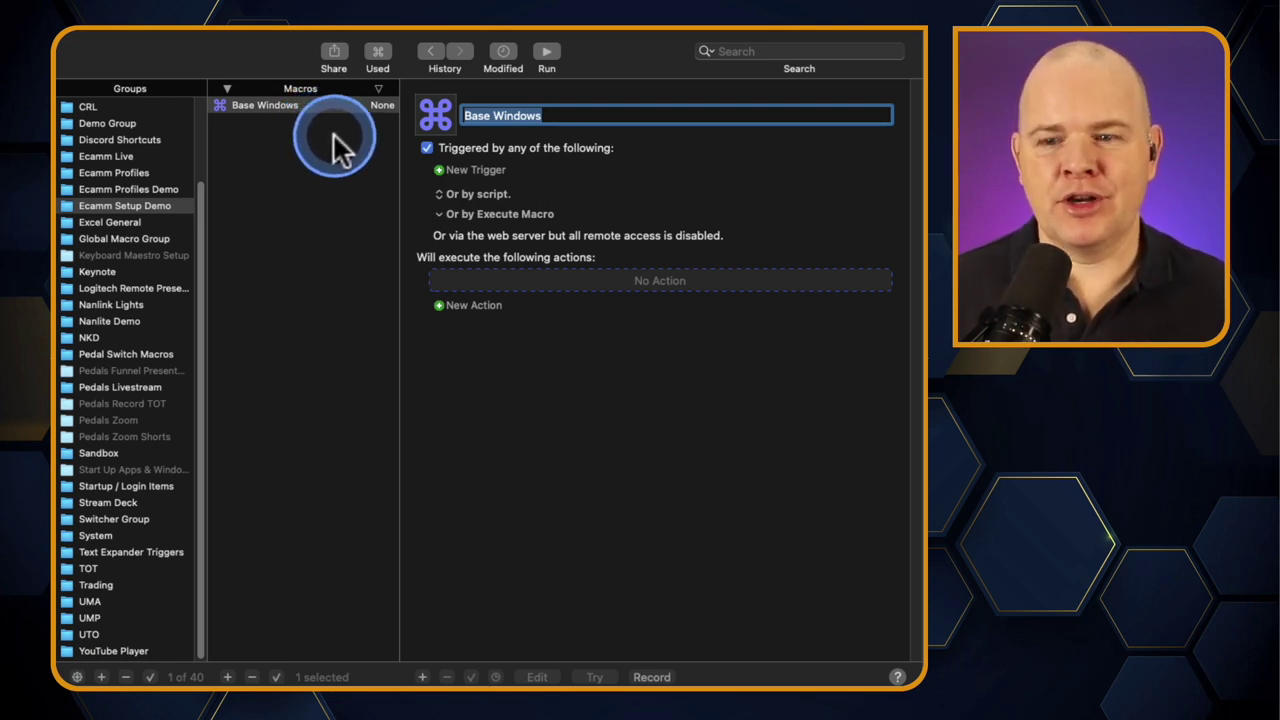
Step: Search the actions for "menu" and add a Select or Show a Menu Item action to the Base Windows macro
left_click(440, 306)
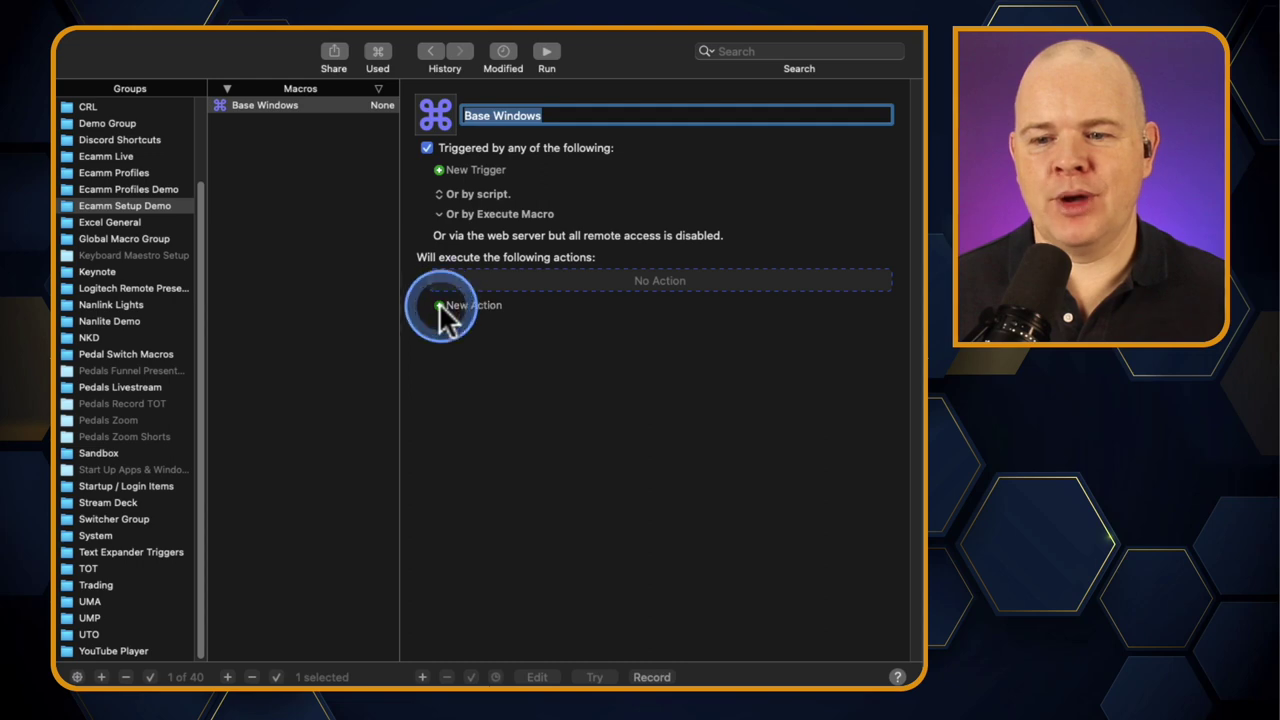
left_click(339, 92)
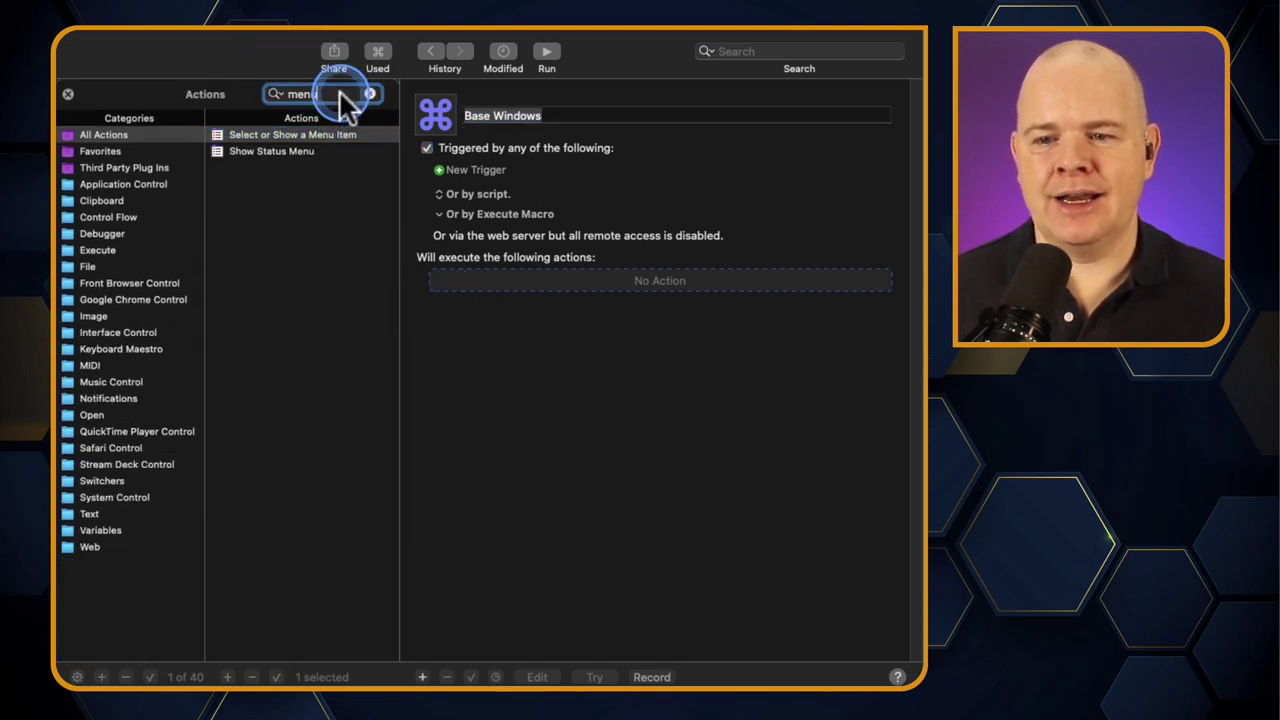
left_click(370, 93)
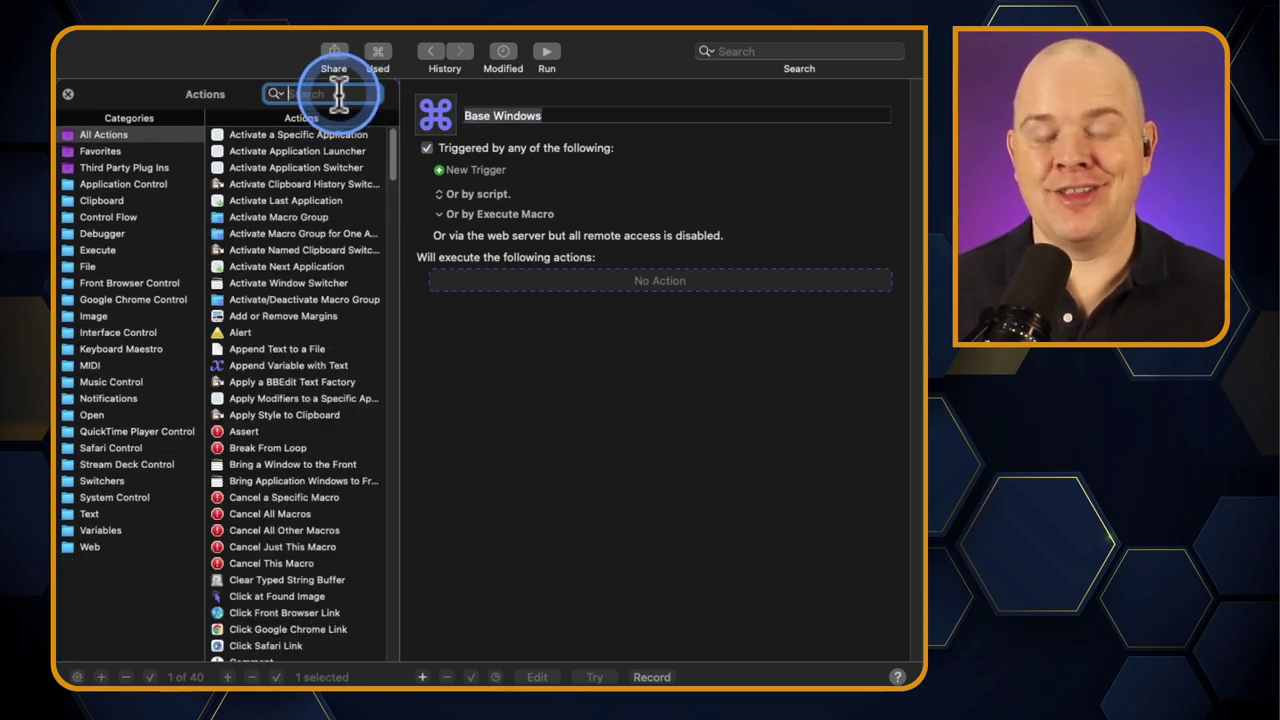
type("menu")
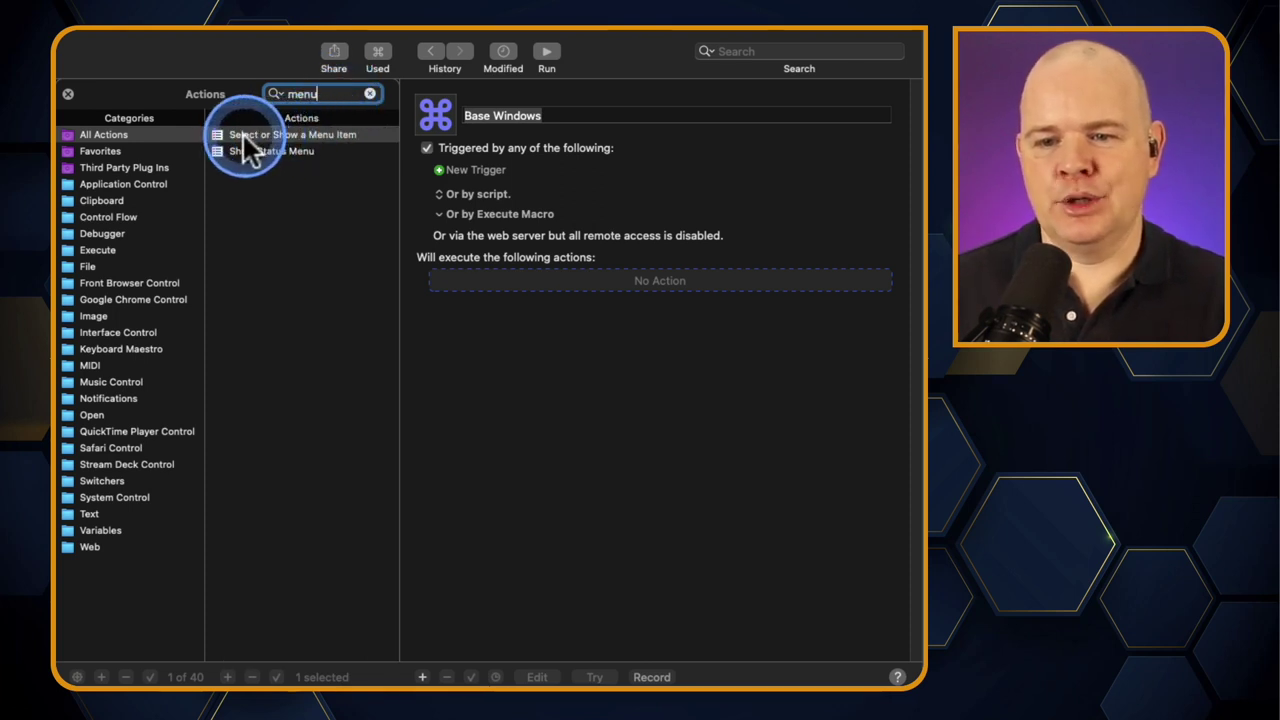
double_click(248, 139)
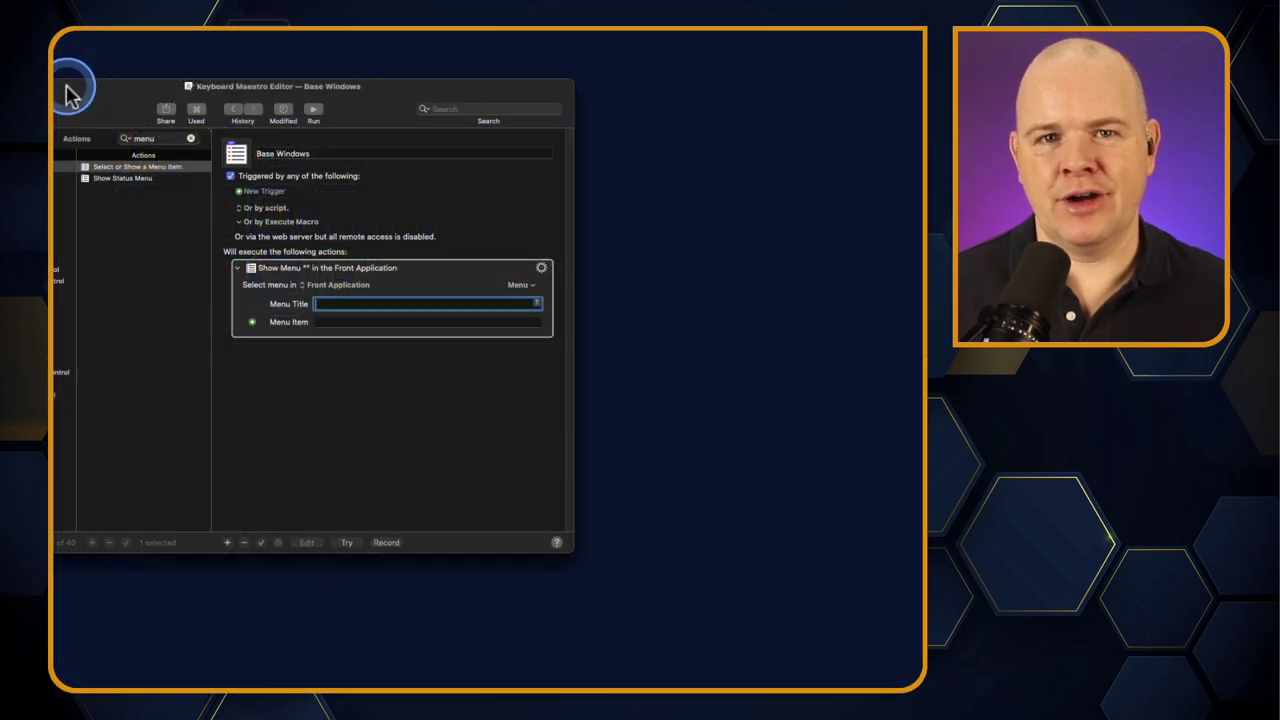
Step: Set the menu action to select Camera Effects from the Window menu of Ecamm Live Beta
left_click_drag(172, 130, 178, 72)
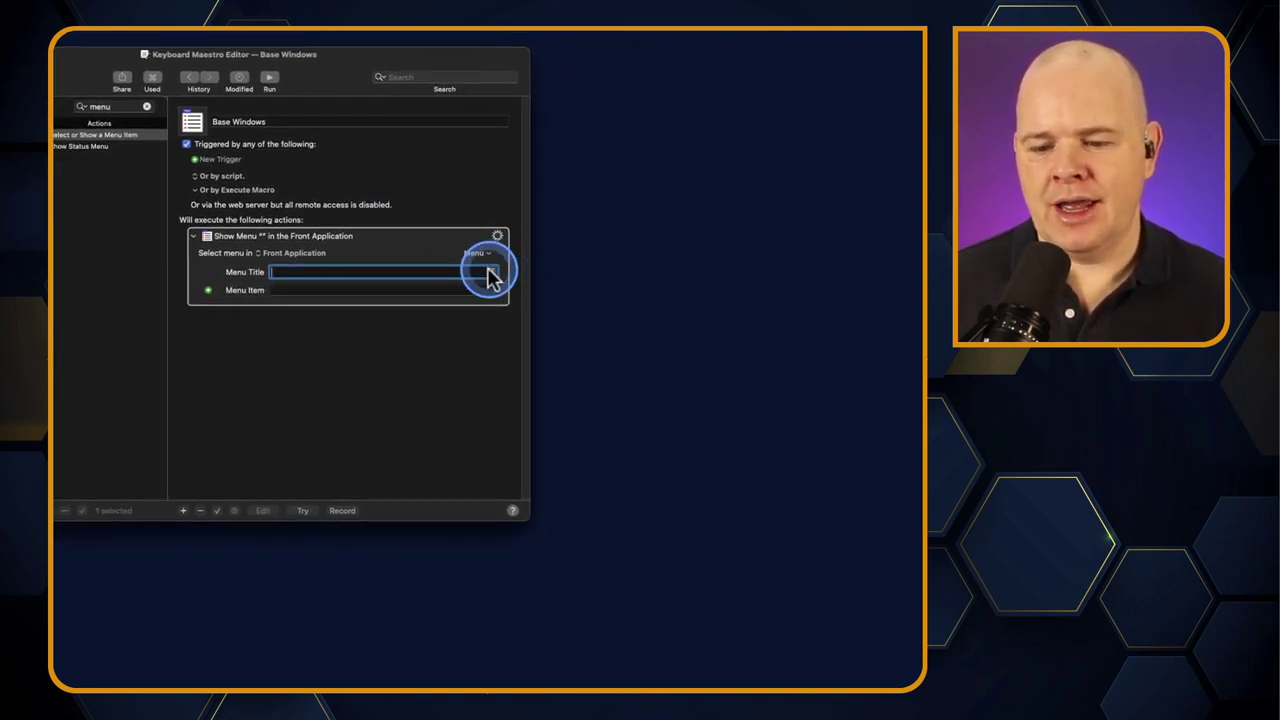
left_click(478, 252)
mouse_move(502, 266)
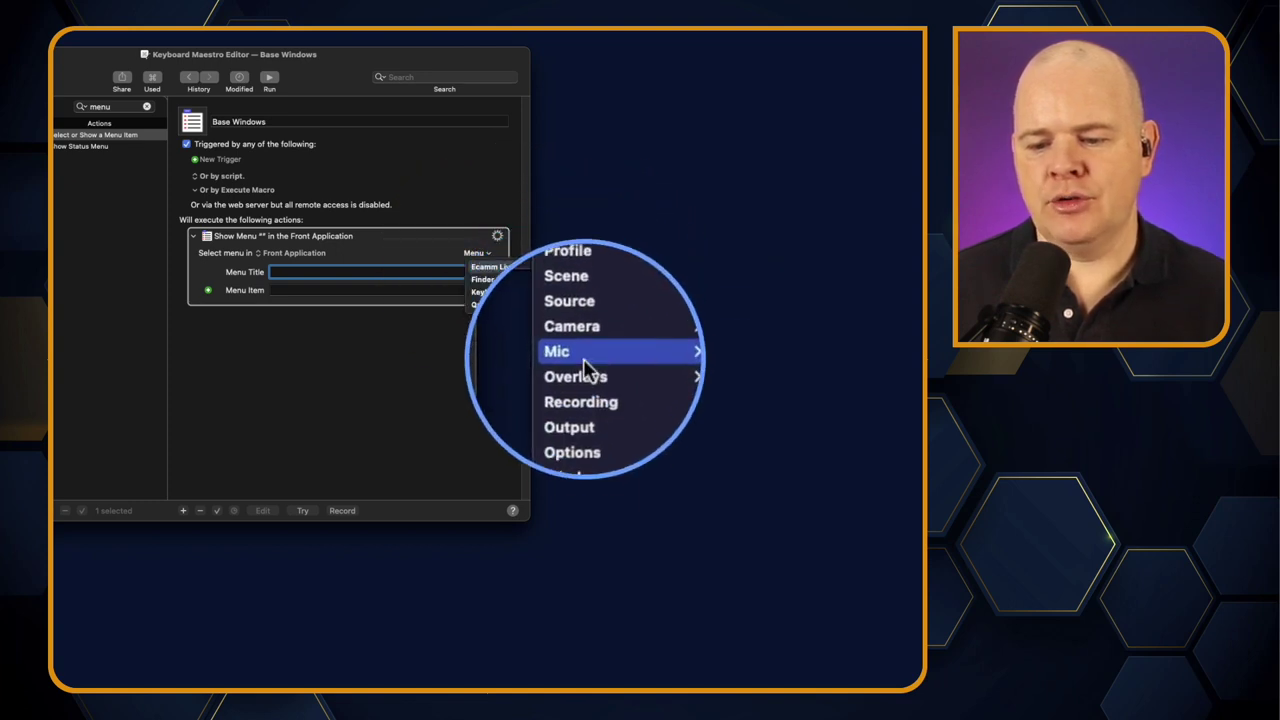
mouse_move(603, 325)
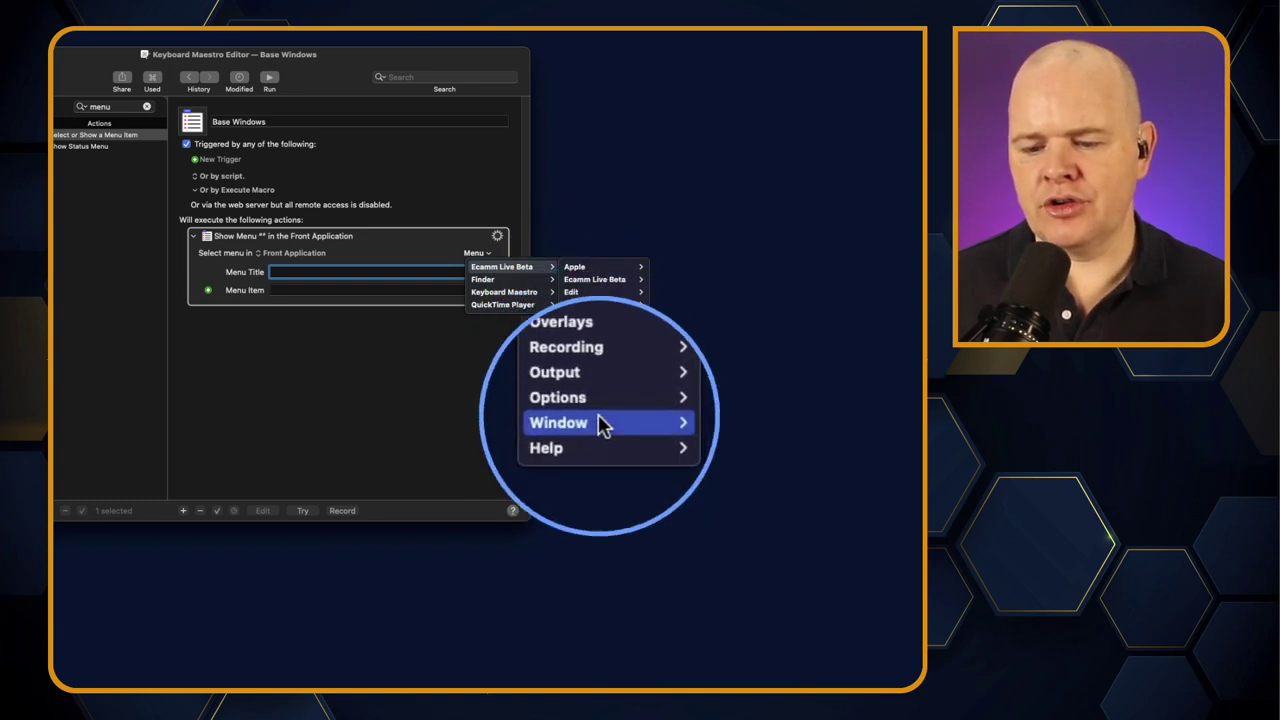
mouse_move(600, 420)
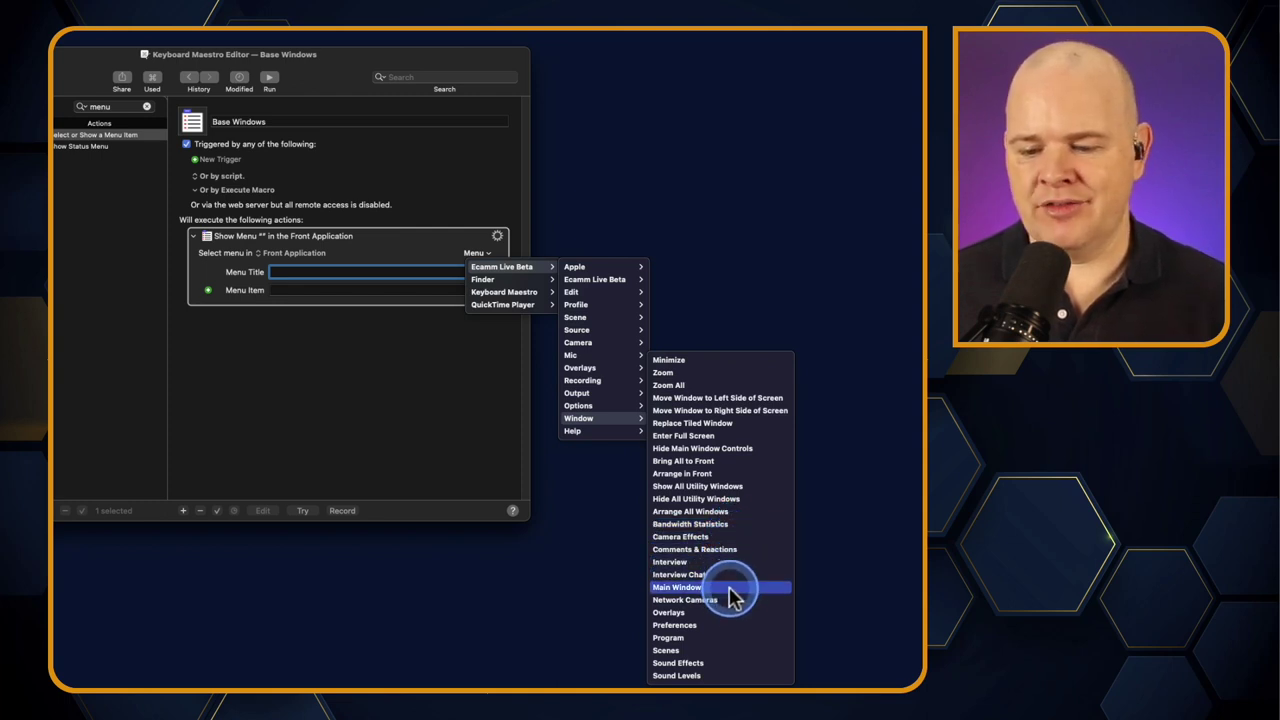
left_click(707, 538)
Step: Duplicate the Camera Effects action and set the copy to select Overlays from Ecamm Live Beta's Window menu
right_click(348, 257)
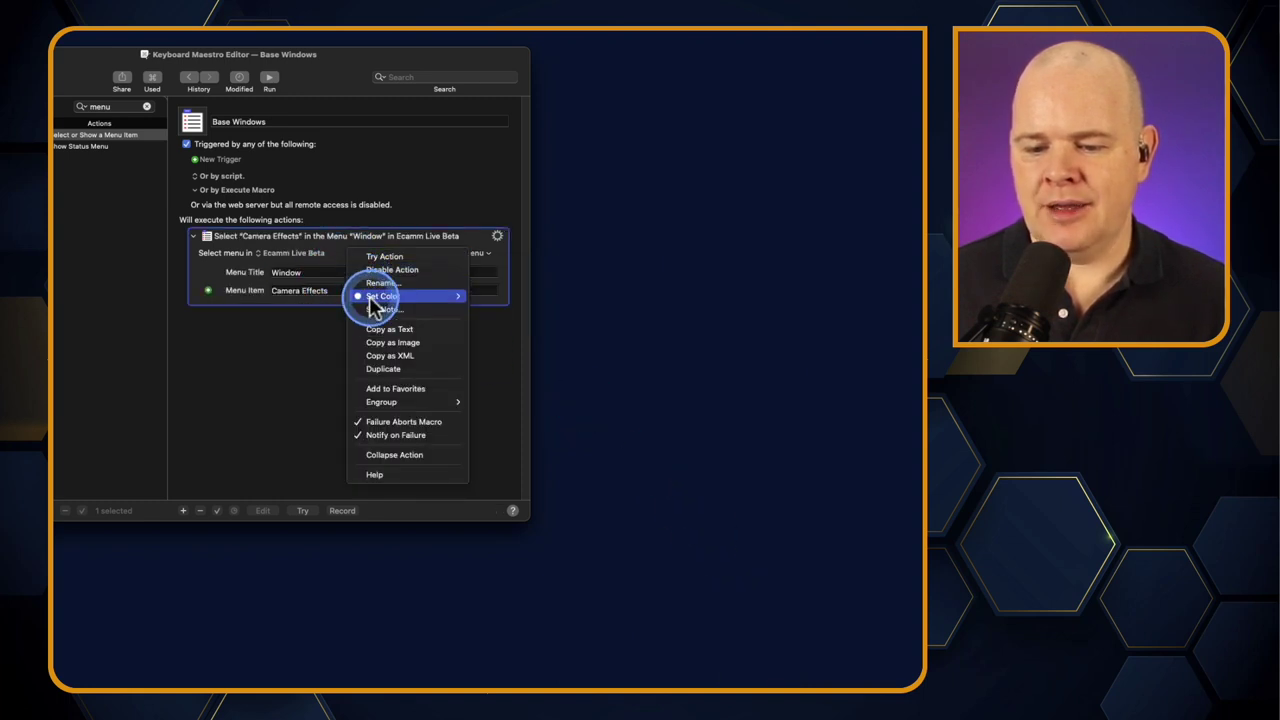
left_click(385, 368)
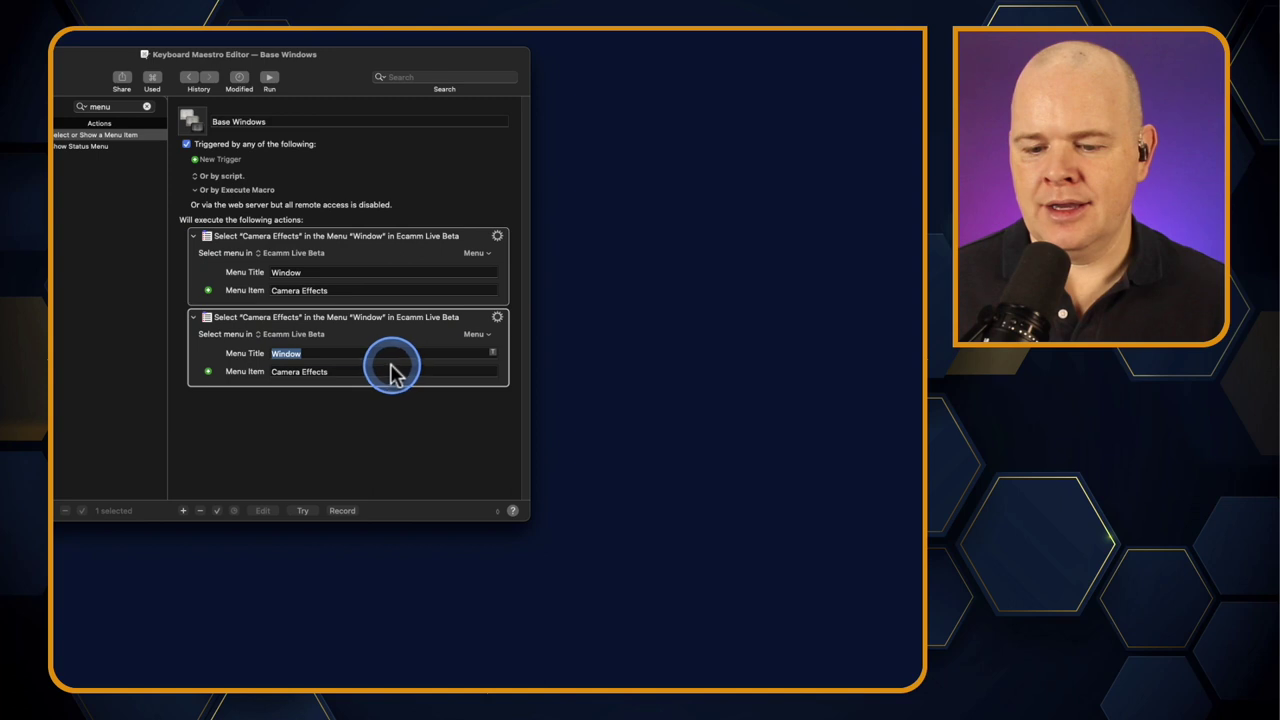
left_click(480, 338)
mouse_move(503, 350)
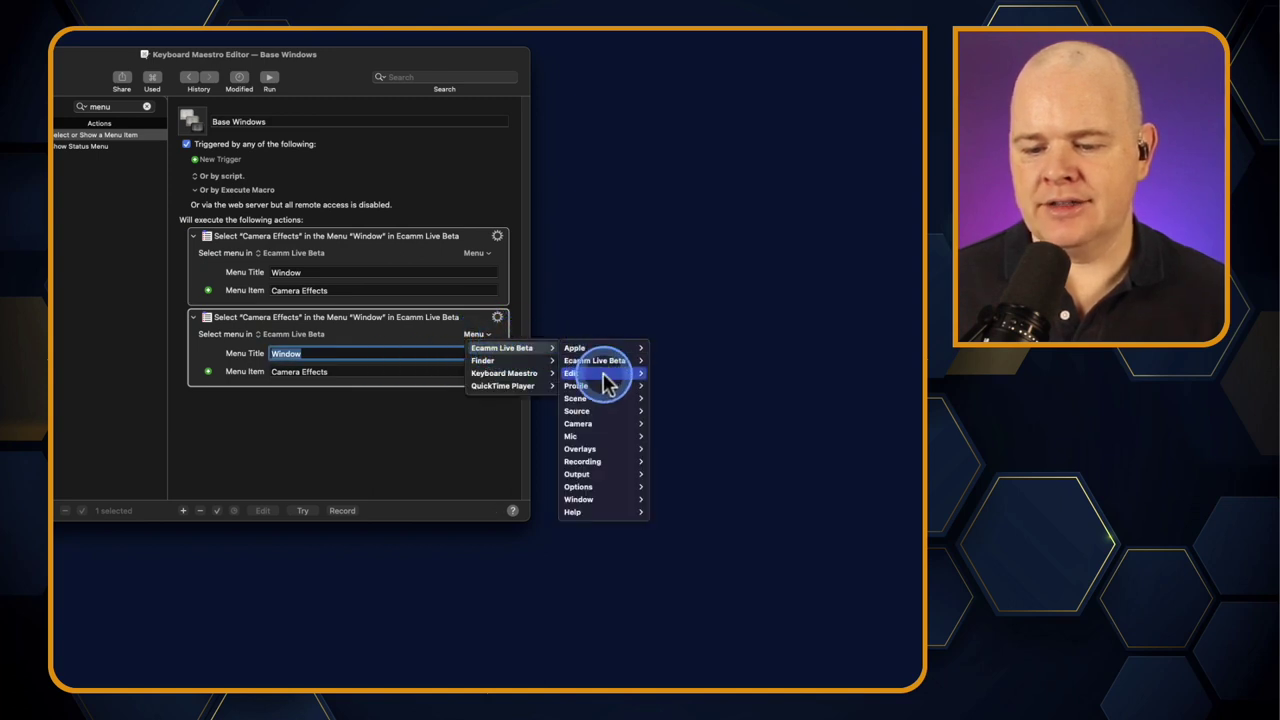
mouse_move(598, 500)
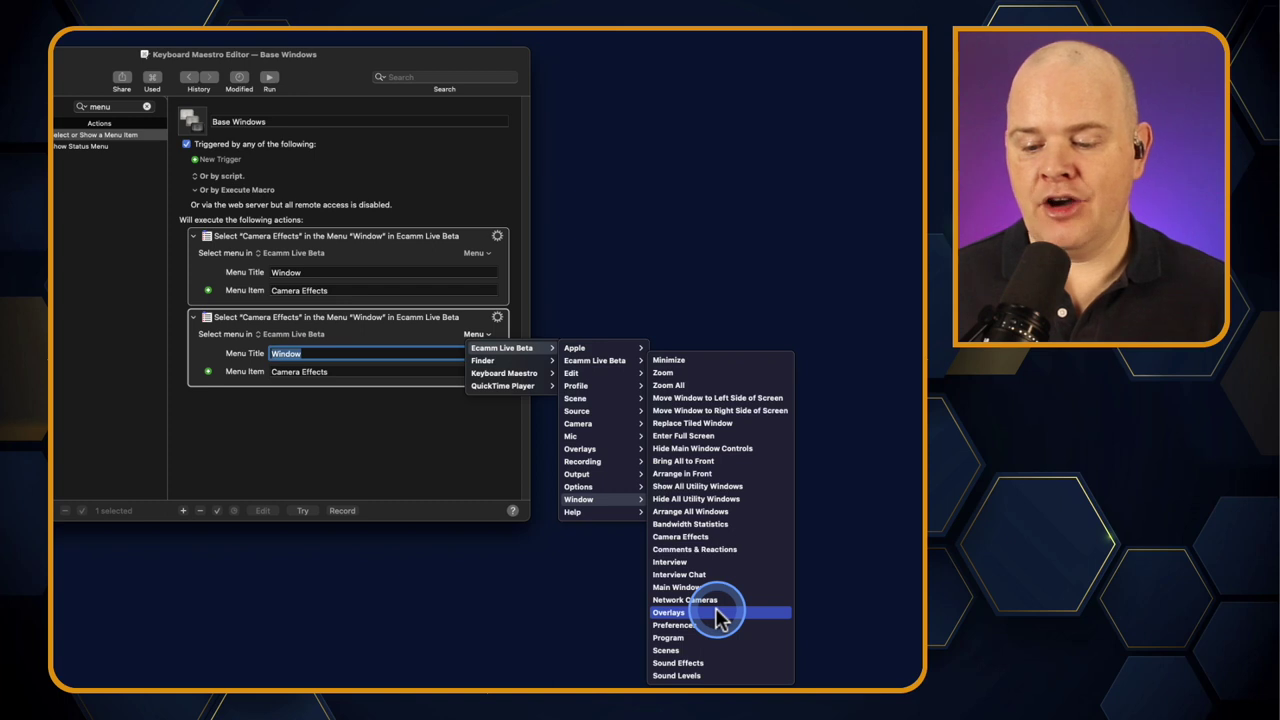
left_click(716, 610)
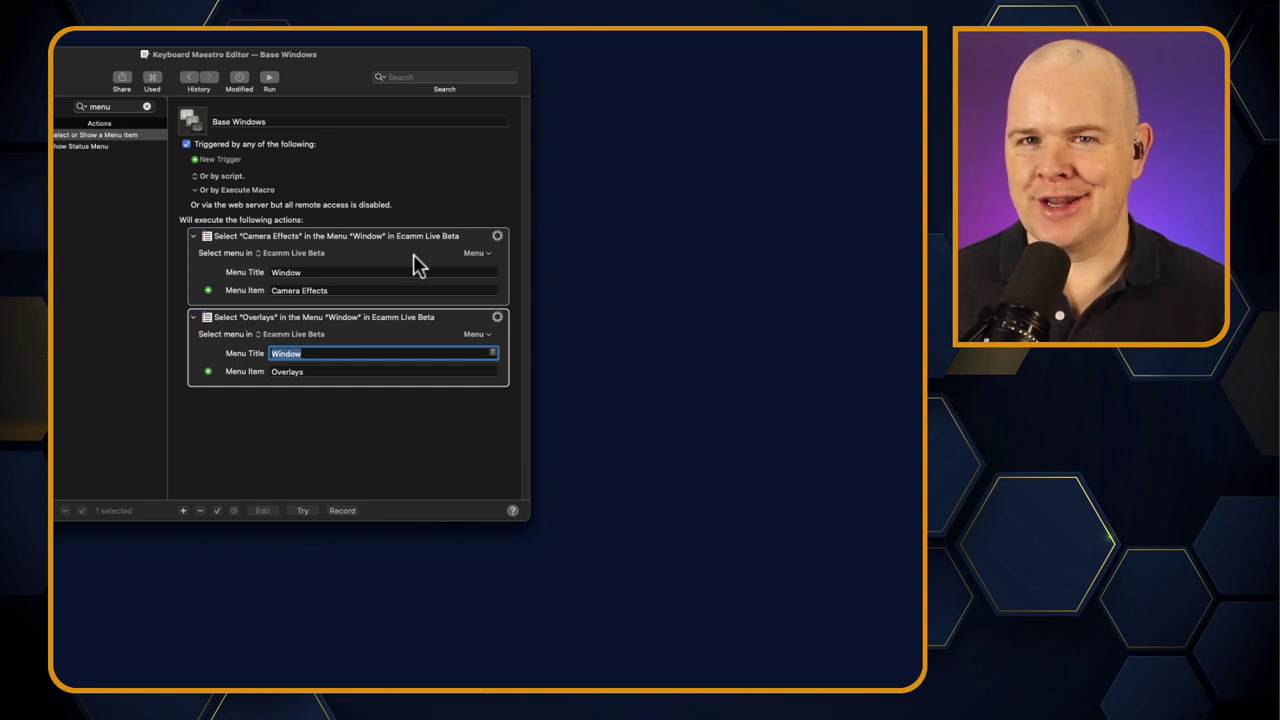
Step: Add further copies of the menu action that select Scenes, Sound Effects and Sound Levels from Ecamm Live Beta's Window menu
left_click(395, 310)
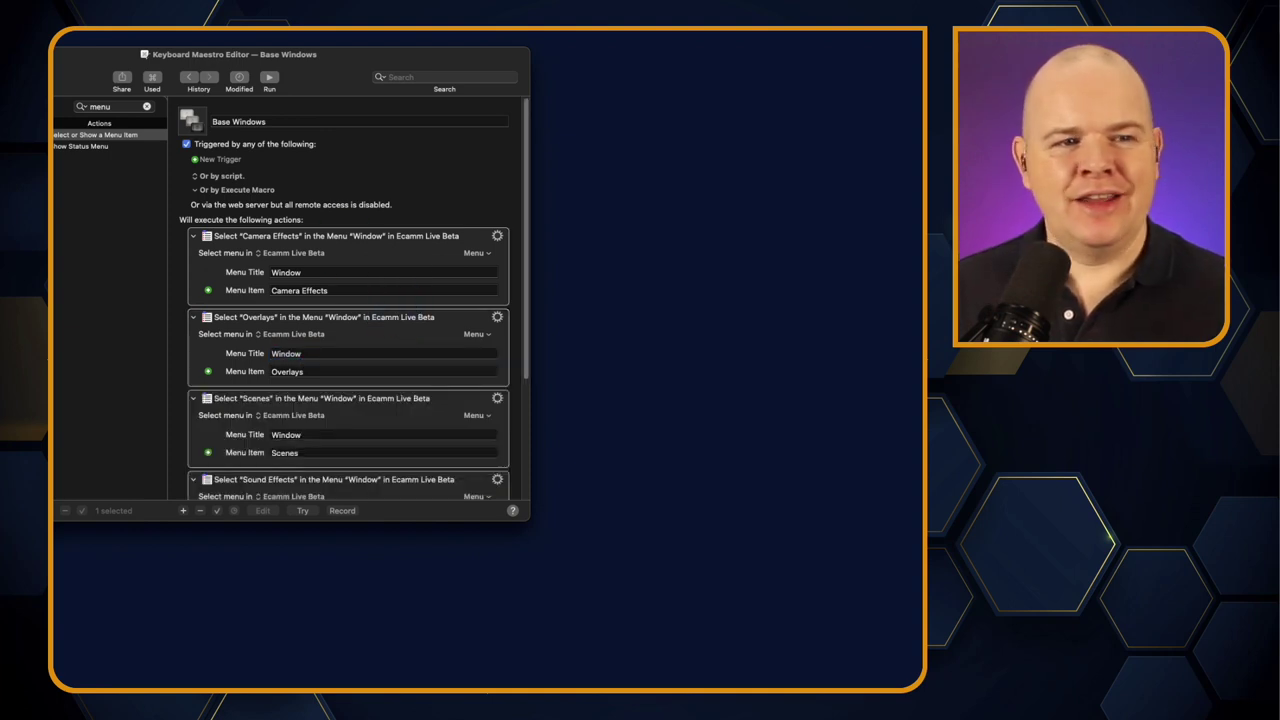
scroll(346, 300, "down", 2)
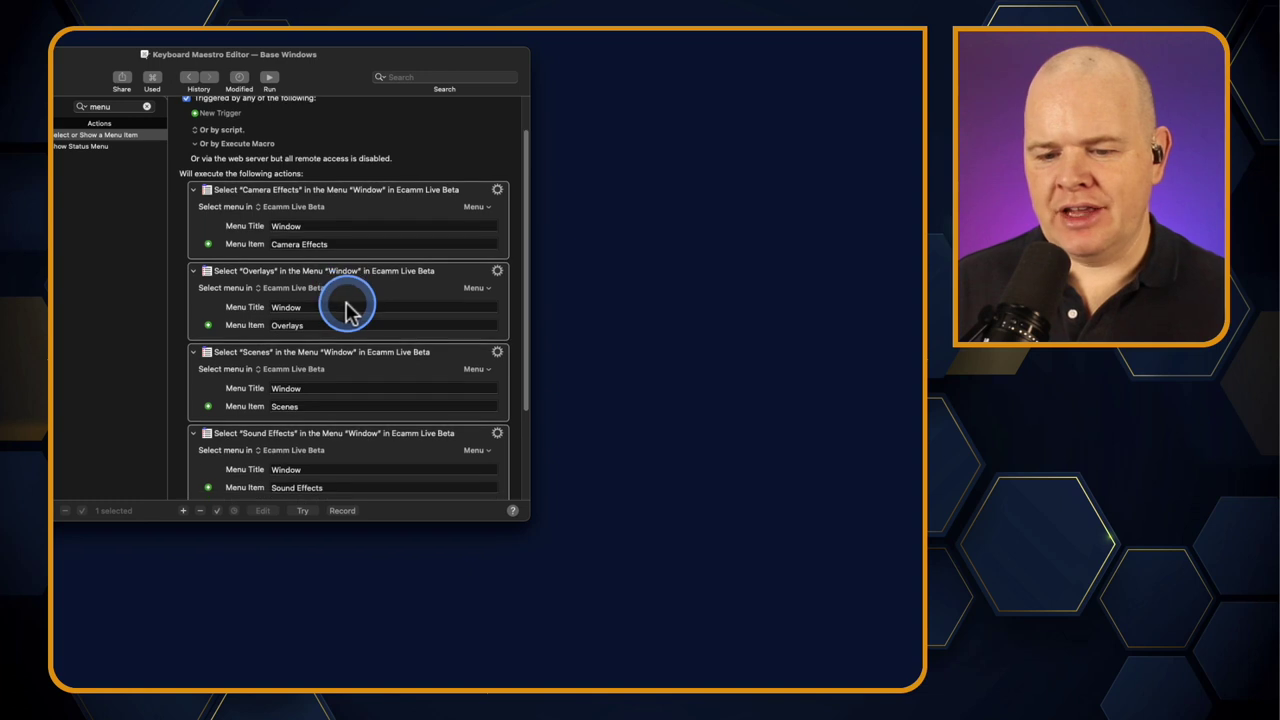
scroll(343, 250, "down", 2)
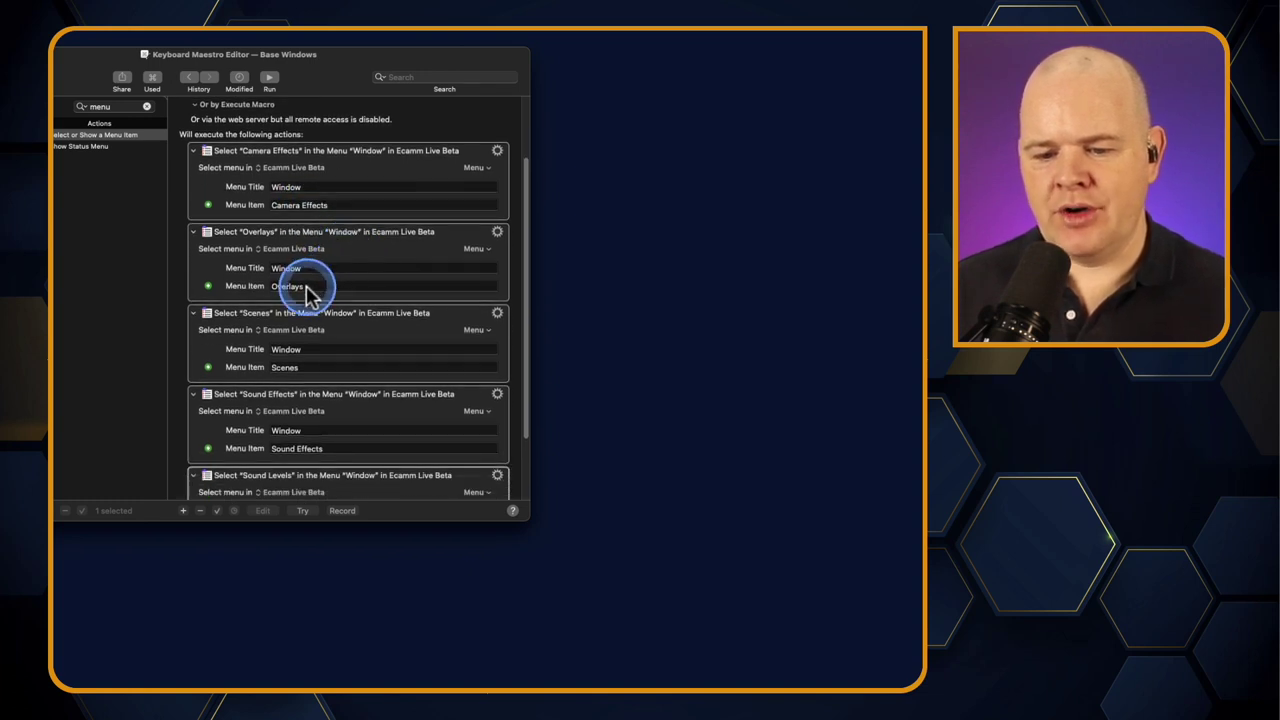
scroll(307, 288, "down", 1)
scroll(307, 288, "down", 1)
scroll(308, 320, "down", 1)
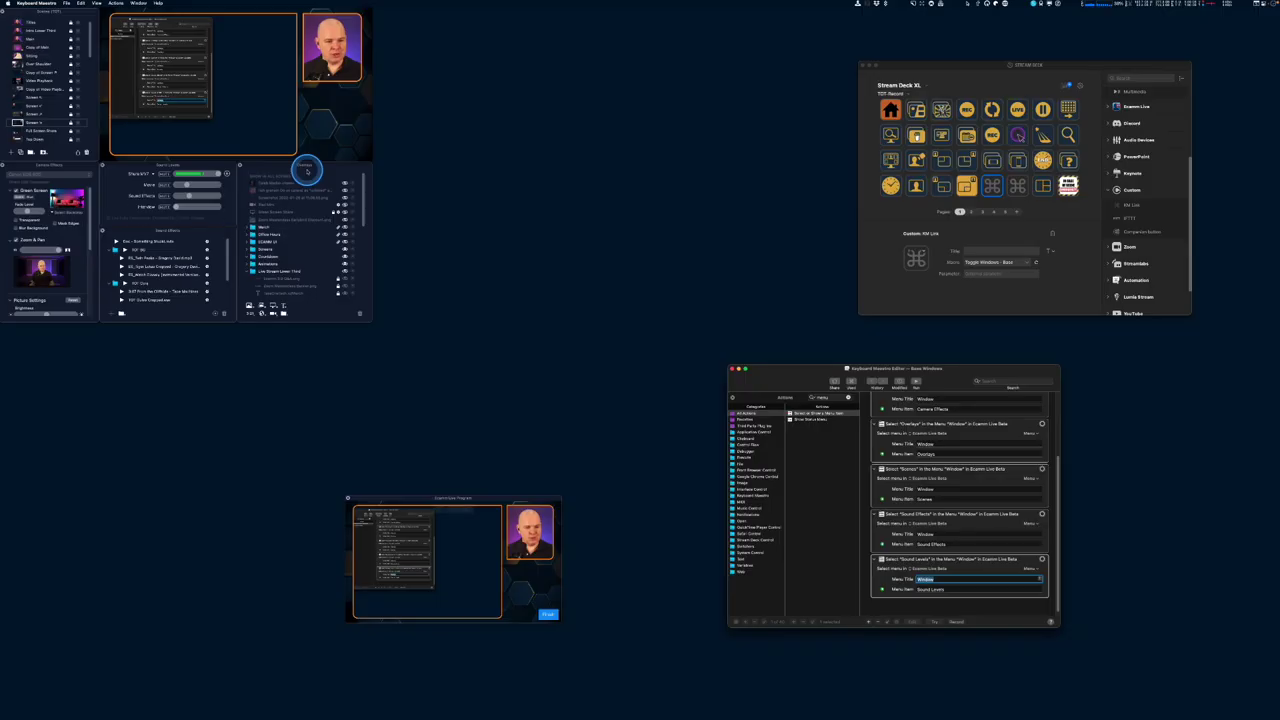
Step: Close the utility windows around the main camera window and test the Base Windows macro by running it
left_click_drag(239, 165, 229, 168)
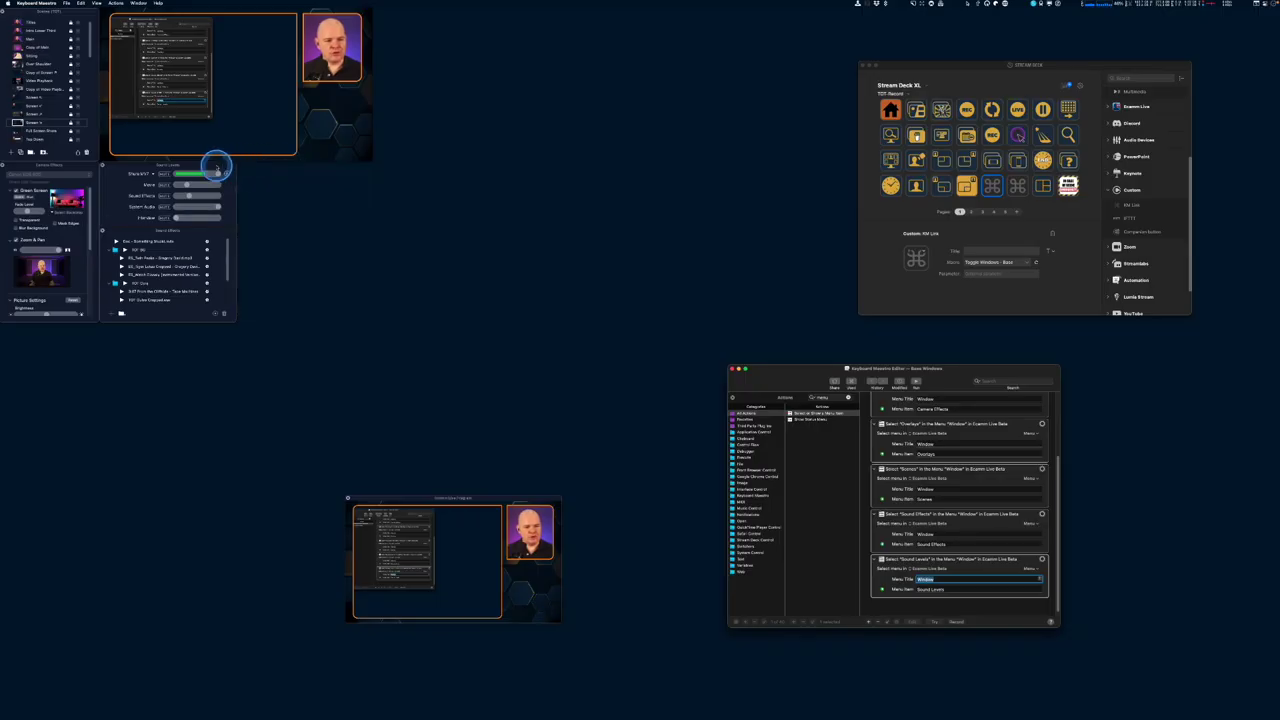
left_click_drag(101, 165, 4, 158)
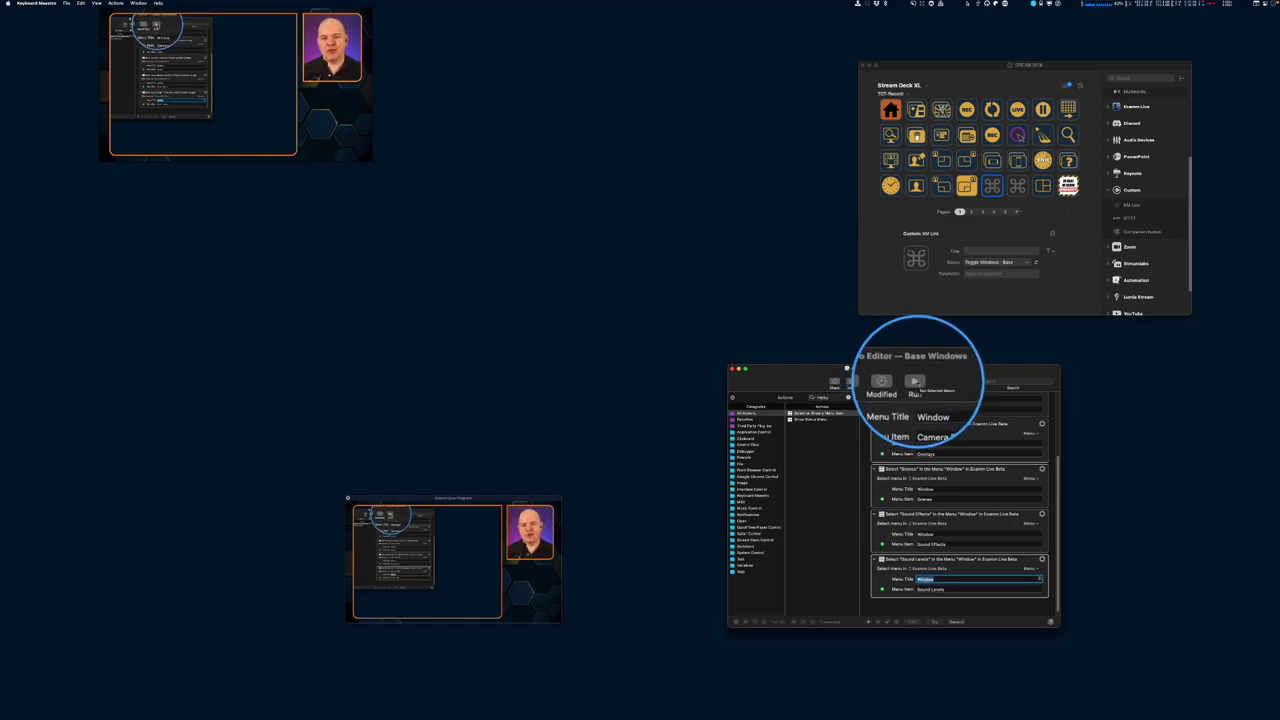
left_click(916, 381)
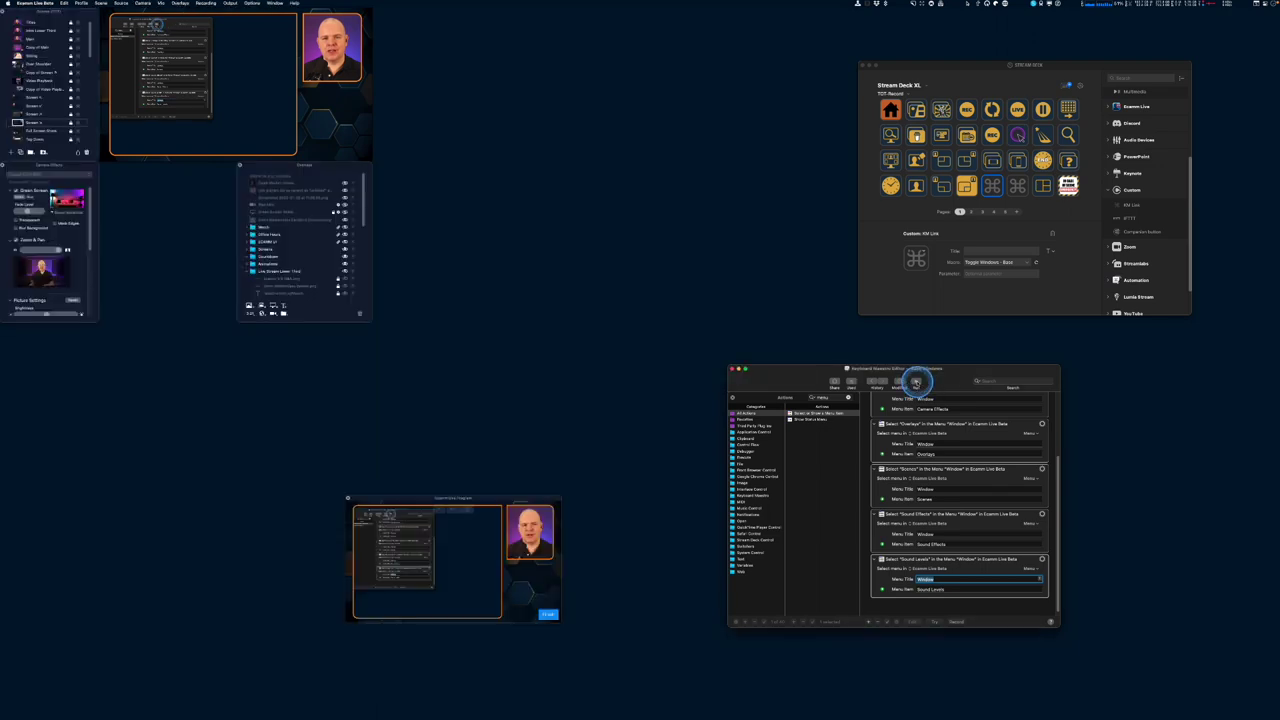
mouse_move(314, 154)
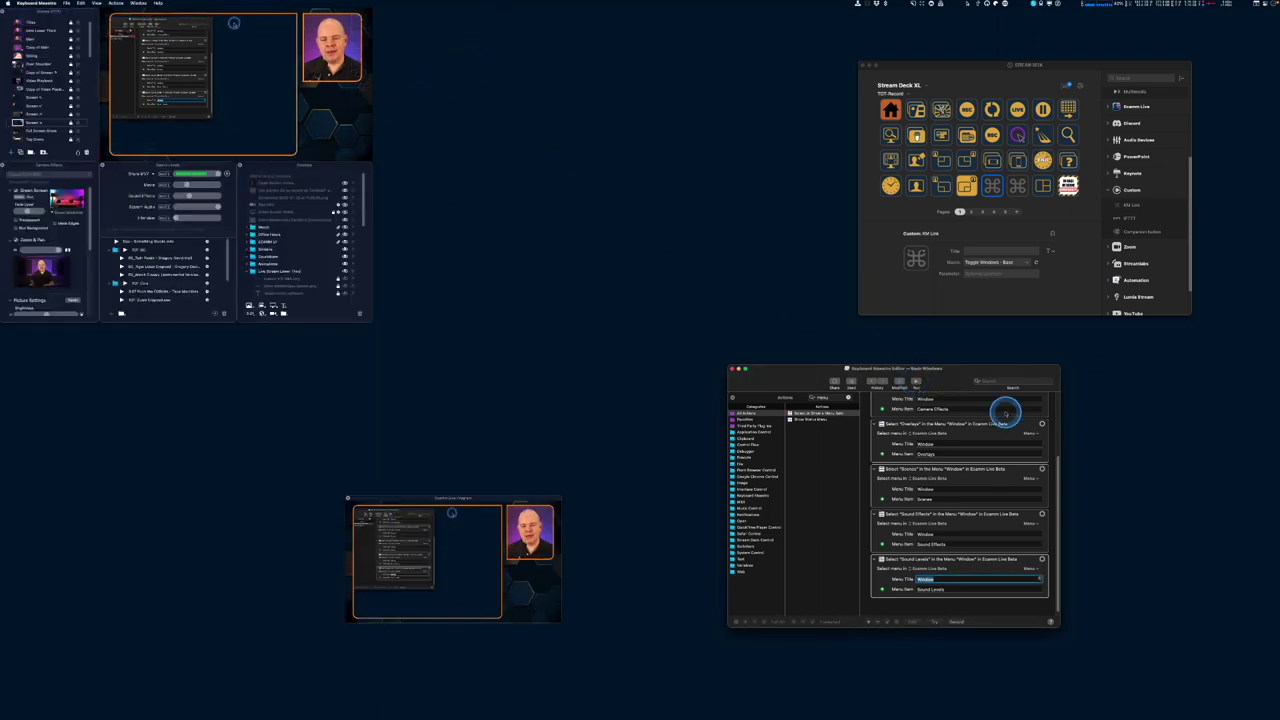
left_click(916, 381)
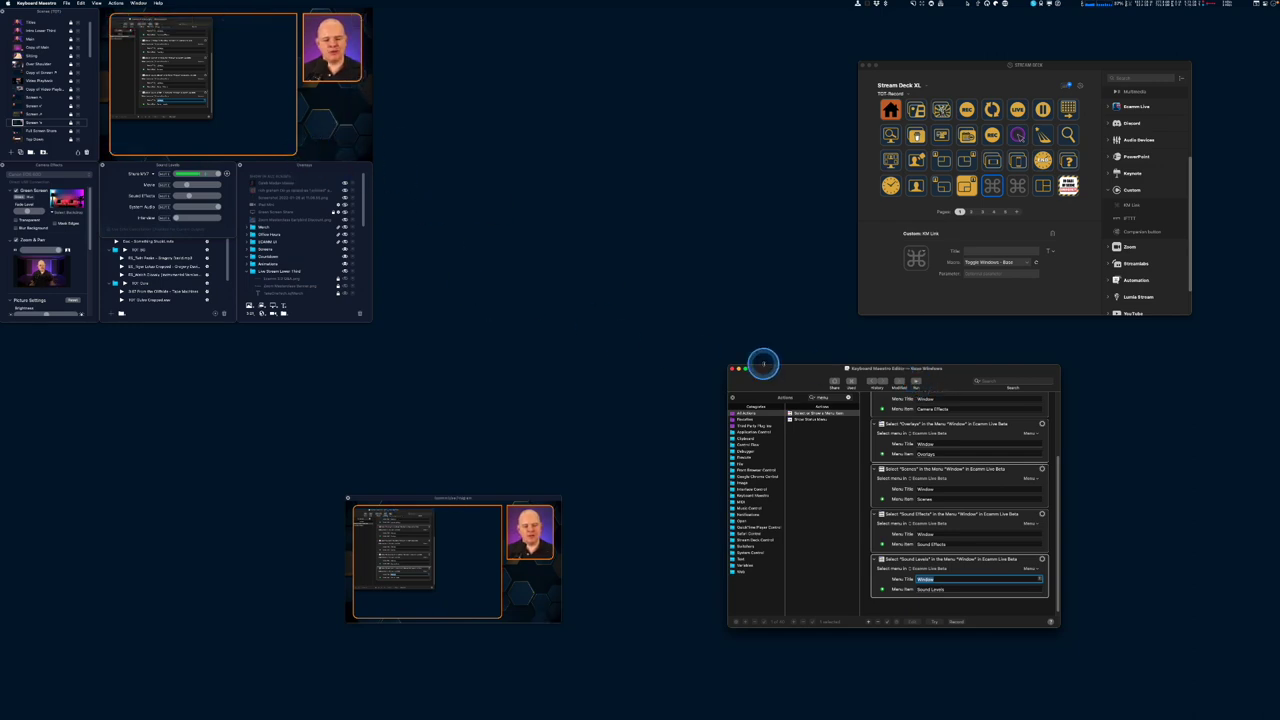
Step: Open the Comments & Reactions window from the main camera window and run the Base Windows macro again
mouse_move(308, 80)
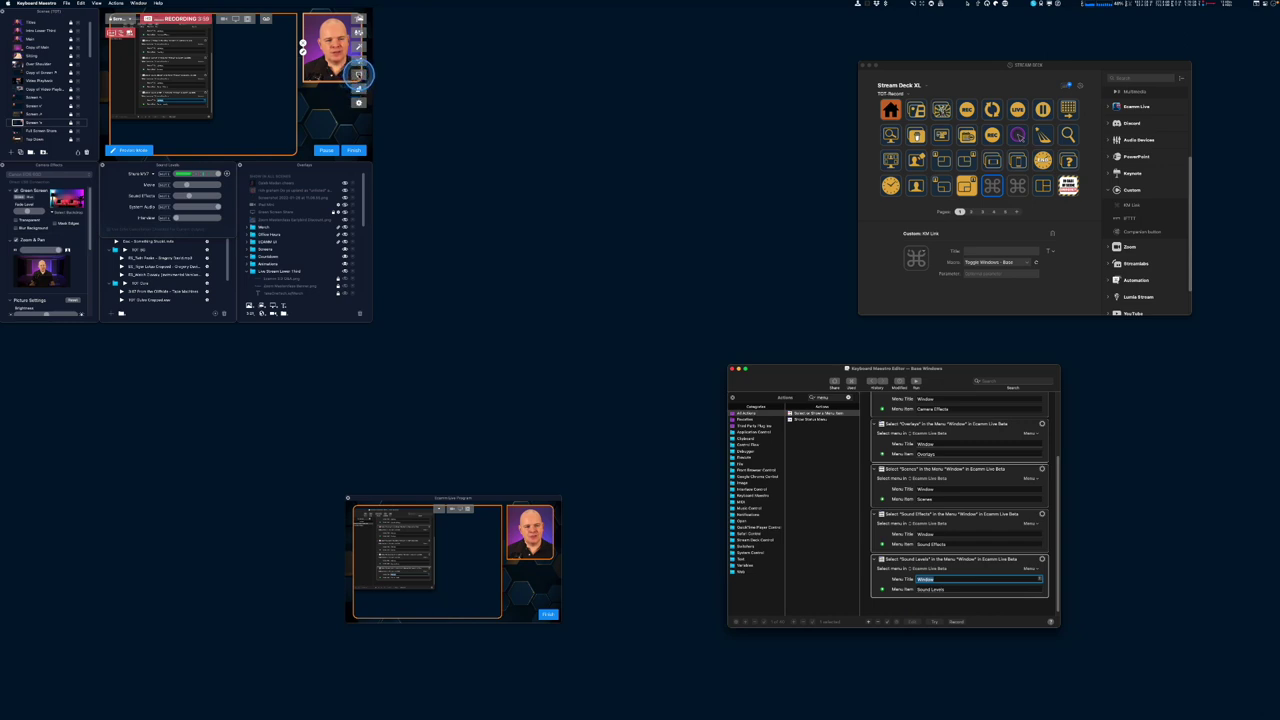
left_click(358, 74)
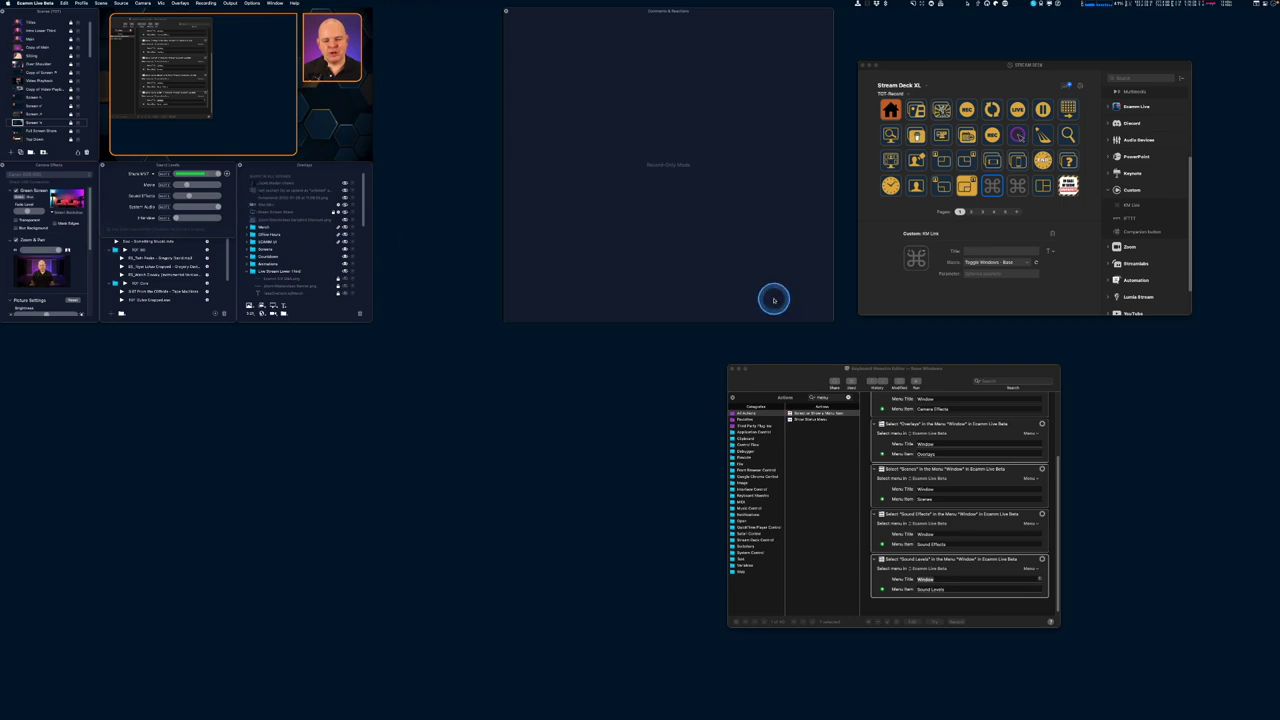
left_click(916, 381)
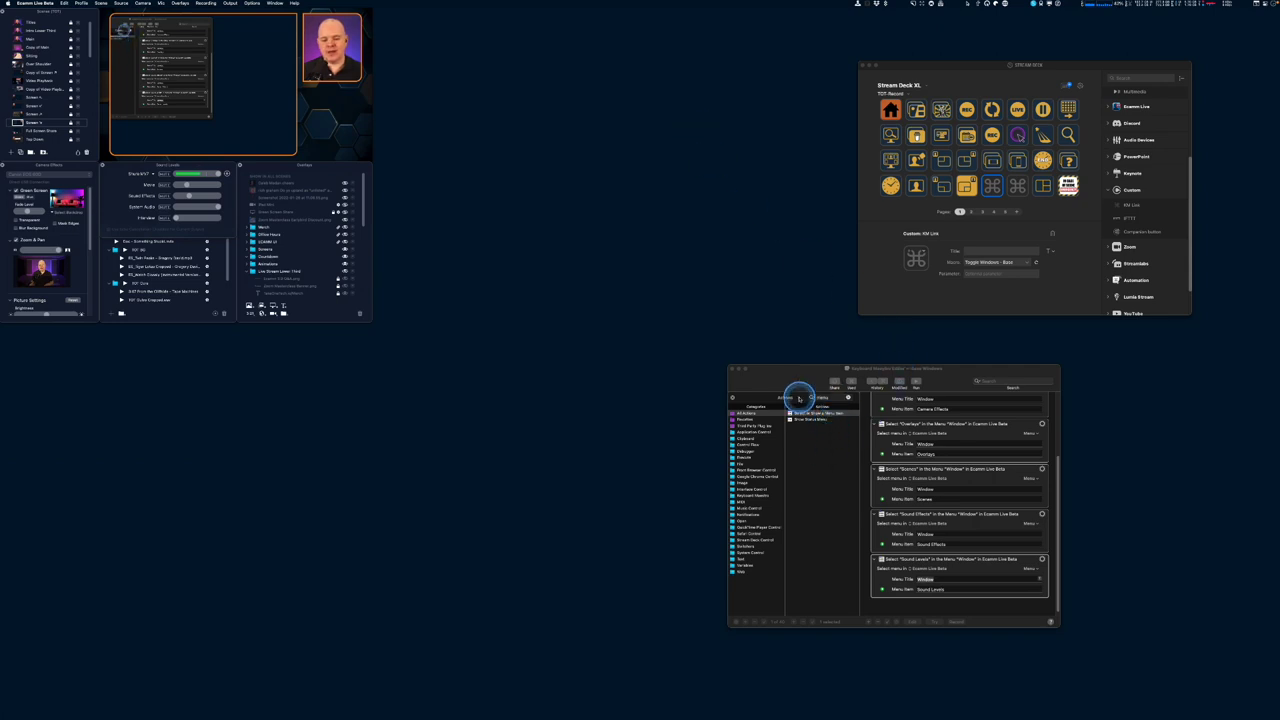
Step: Duplicate the Camera Effects action and set the first copy to select Hide All Utility Windows from Ecamm Live Beta's Window menu
scroll(880, 440, "up", 5)
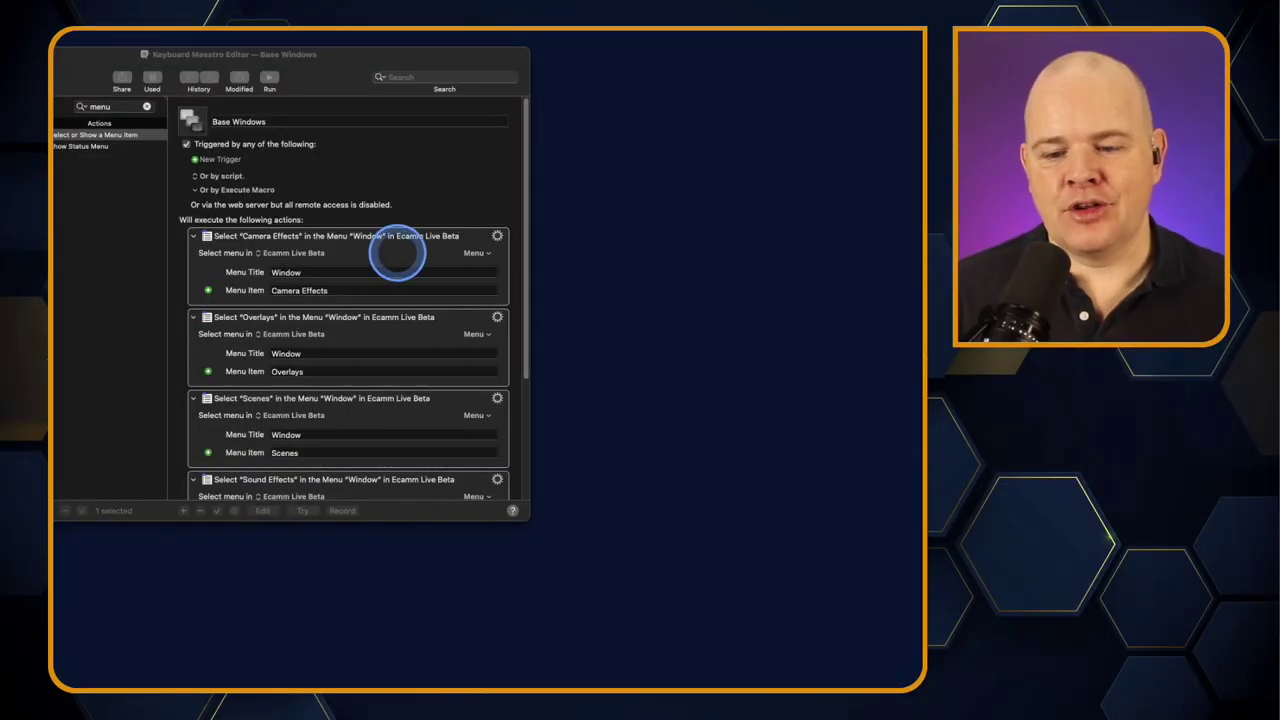
left_click(384, 258)
right_click(384, 256)
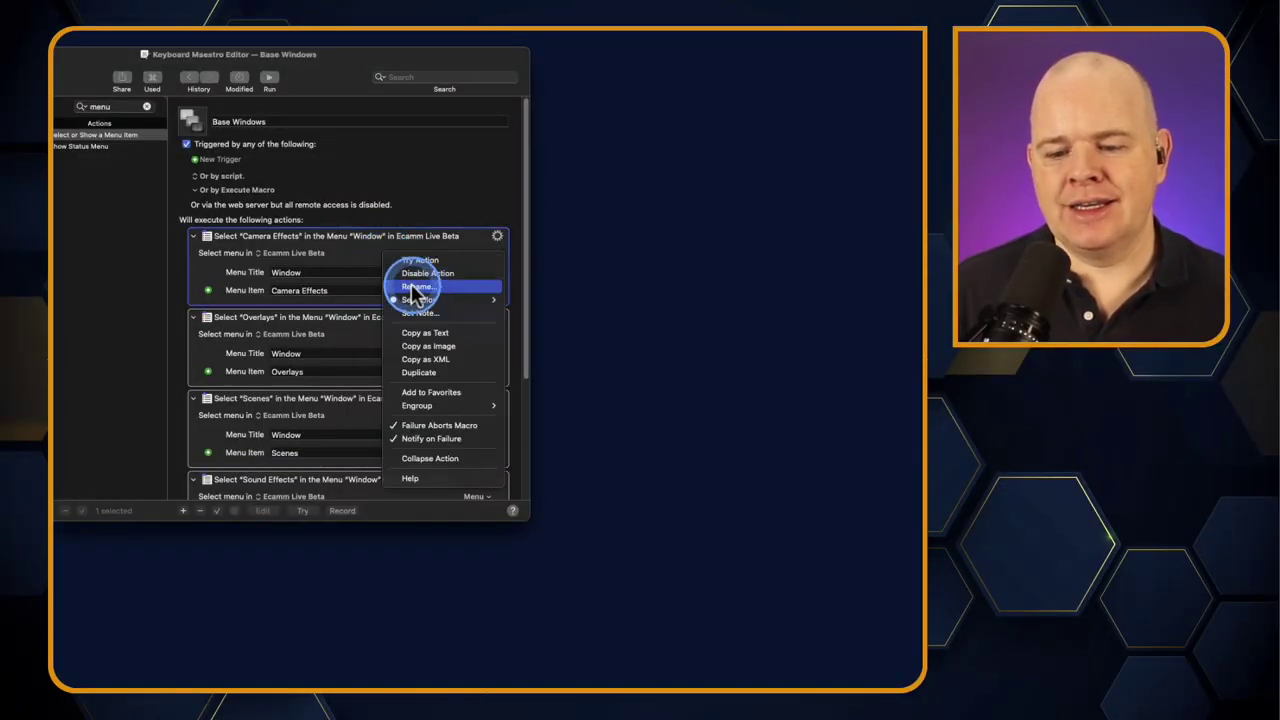
left_click(420, 372)
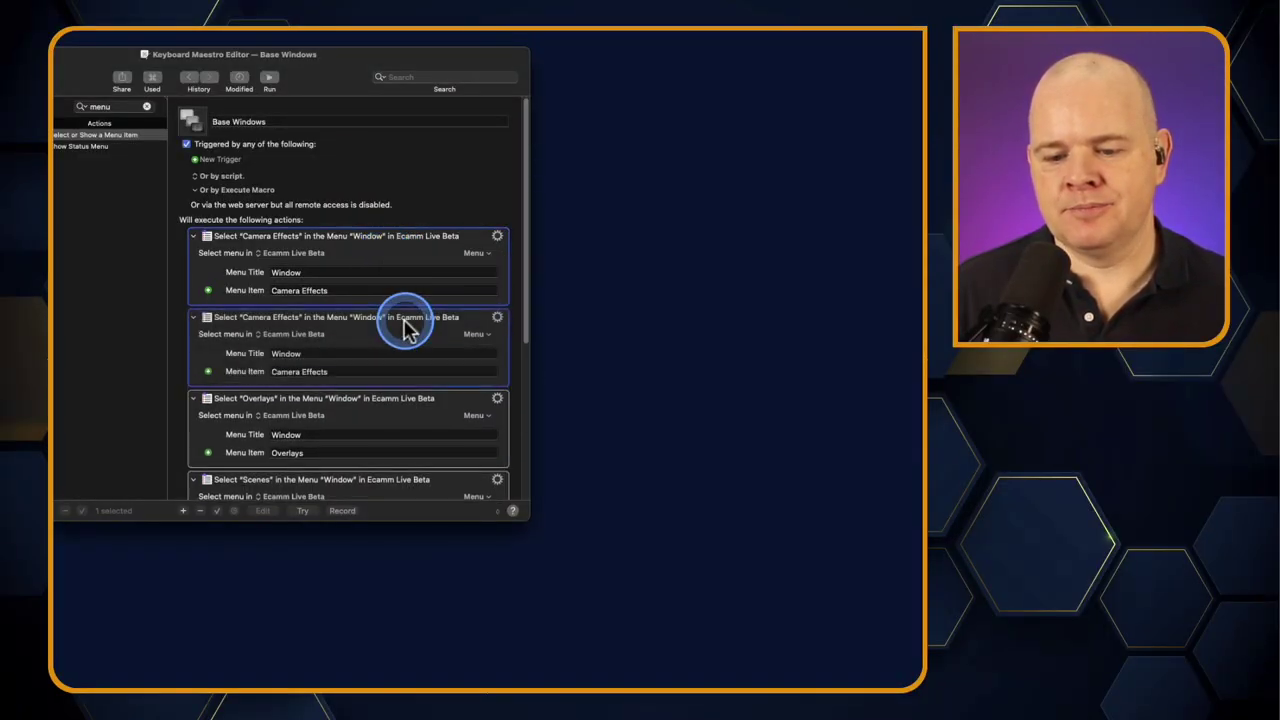
left_click(327, 289)
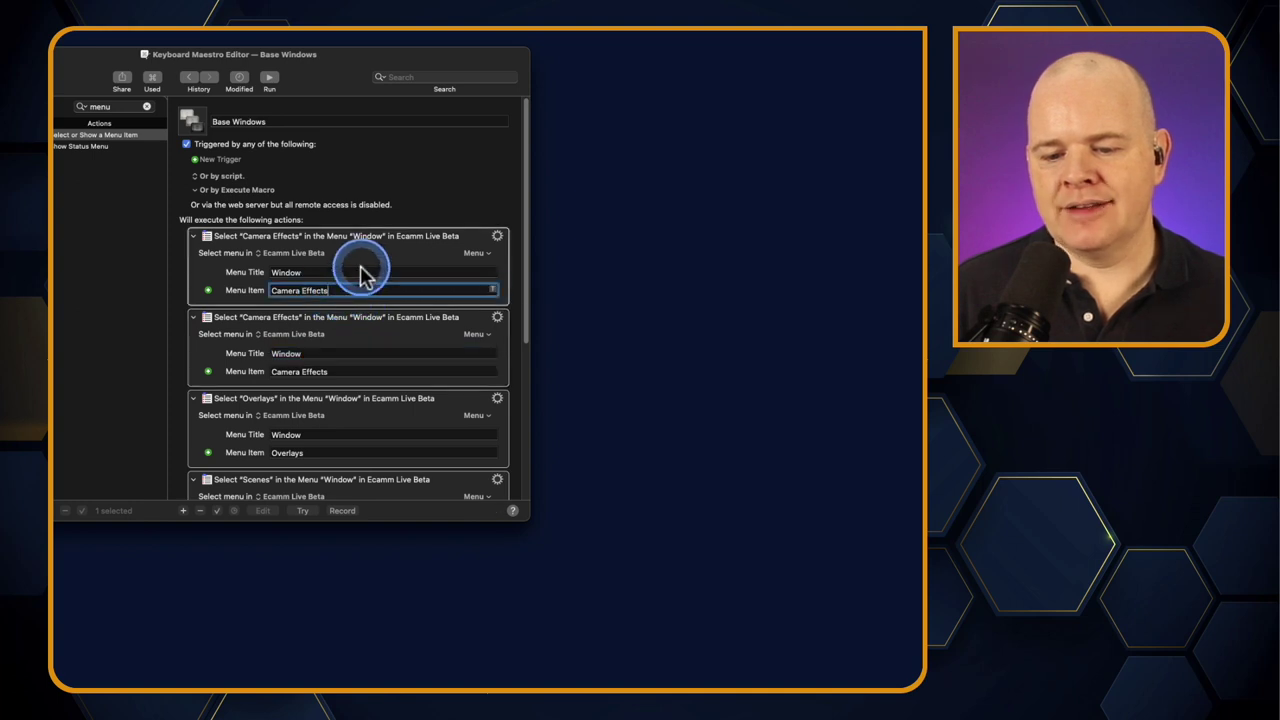
left_click(484, 255)
mouse_move(490, 267)
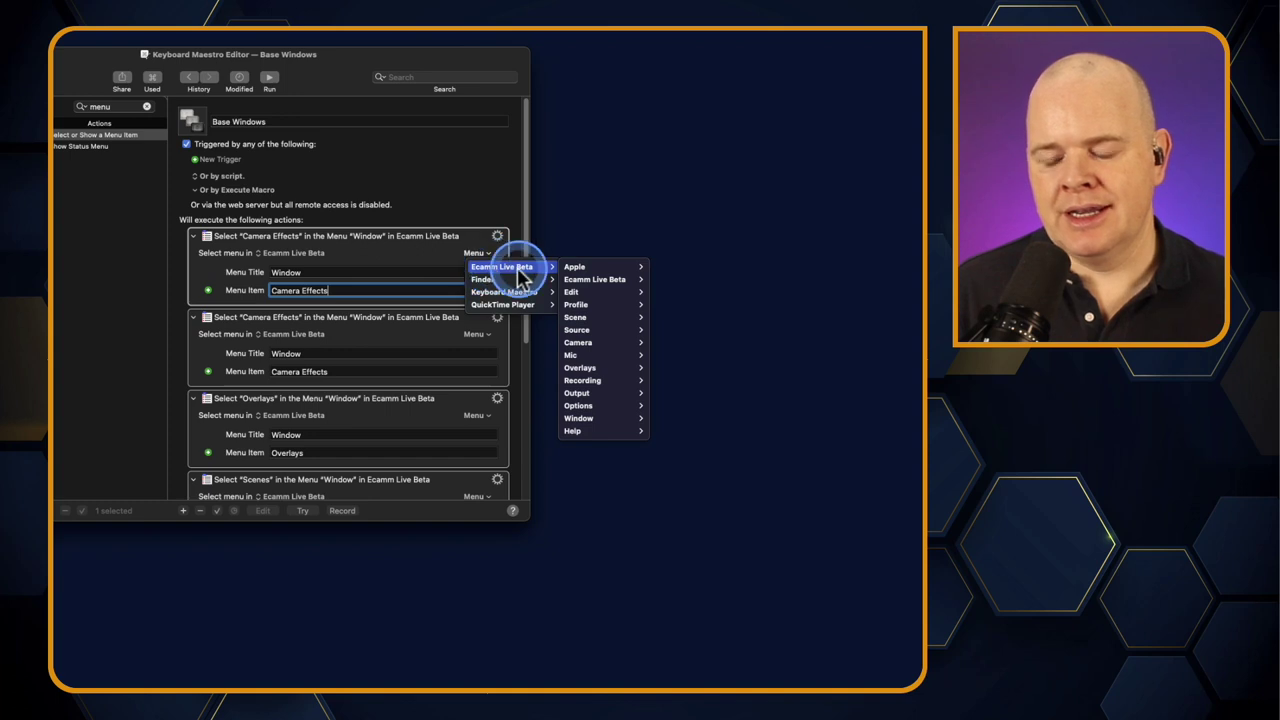
mouse_move(590, 419)
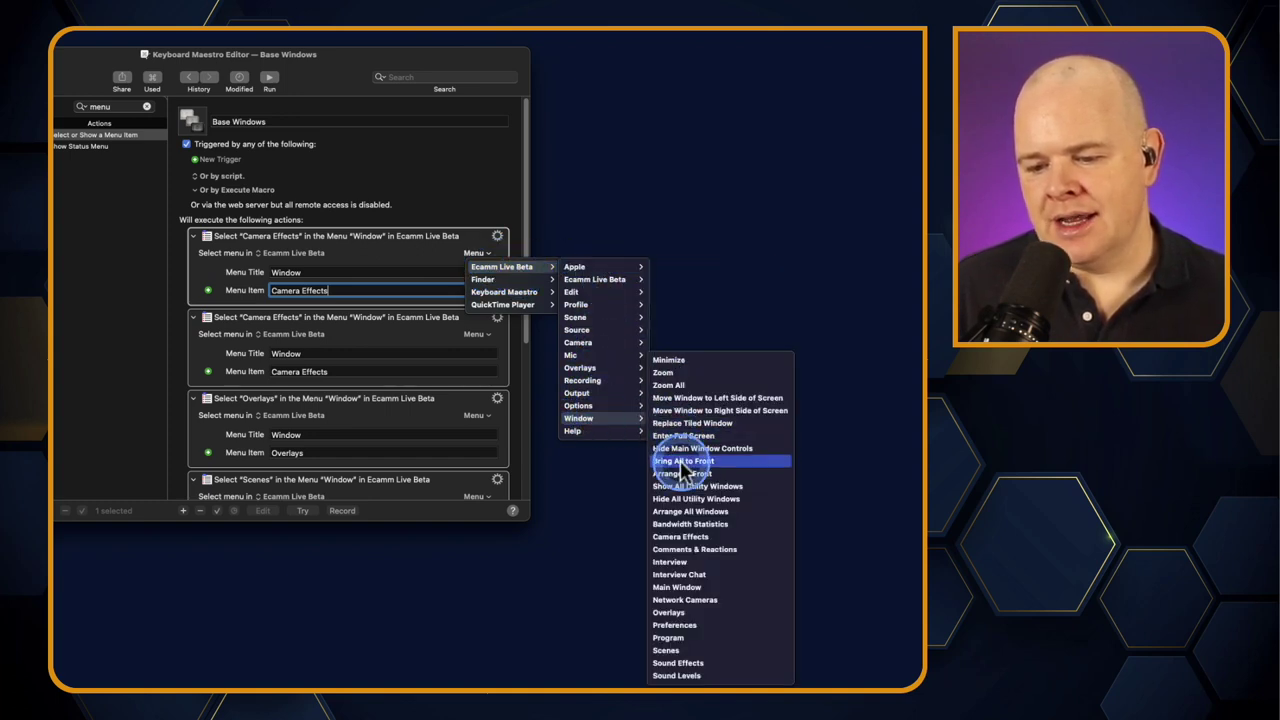
left_click(690, 508)
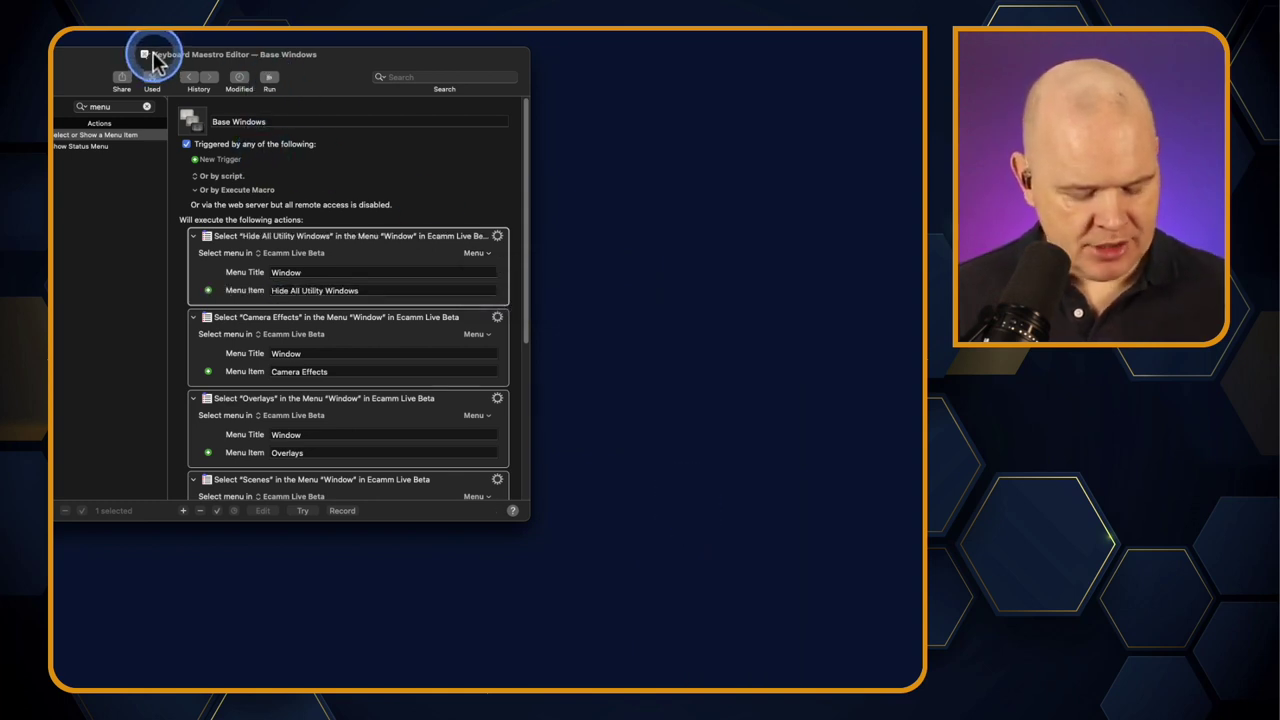
Step: Search the actions for "Pause", insert a Pause action after Hide All Utility Windows, and set it to 0.5 seconds
left_click(386, 250)
left_click(114, 104)
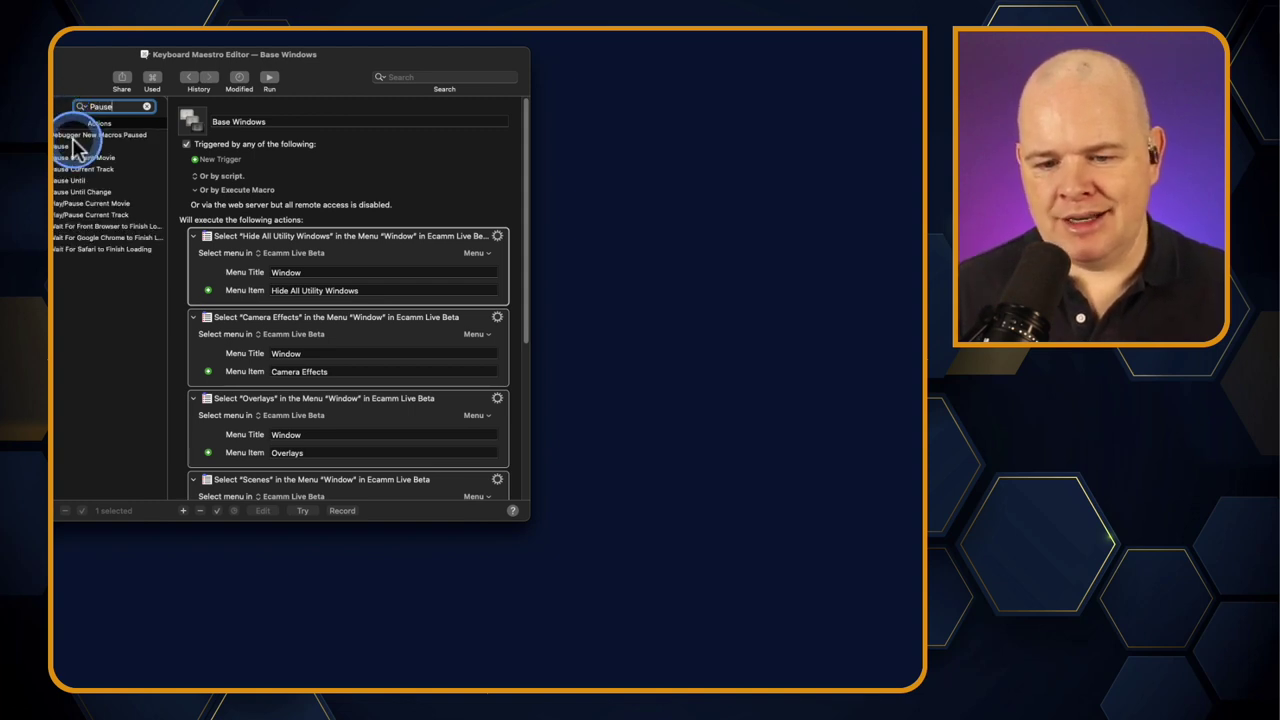
left_click_drag(62, 146, 314, 313)
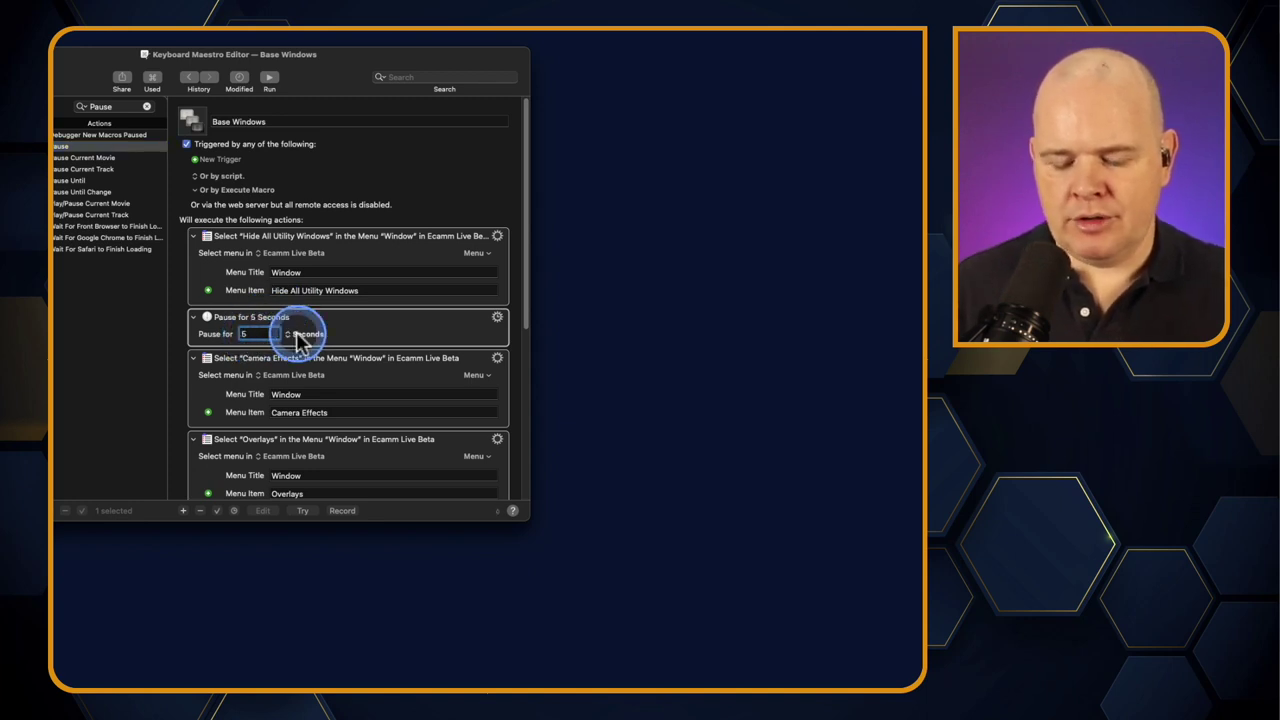
left_click(300, 334)
type("0.5")
Step: Duplicate the 0.5-second Pause action three times
left_click(375, 258)
left_click(402, 330)
key("super+d")
key("super+d")
key("super+d")
scroll(400, 320, "down", 2)
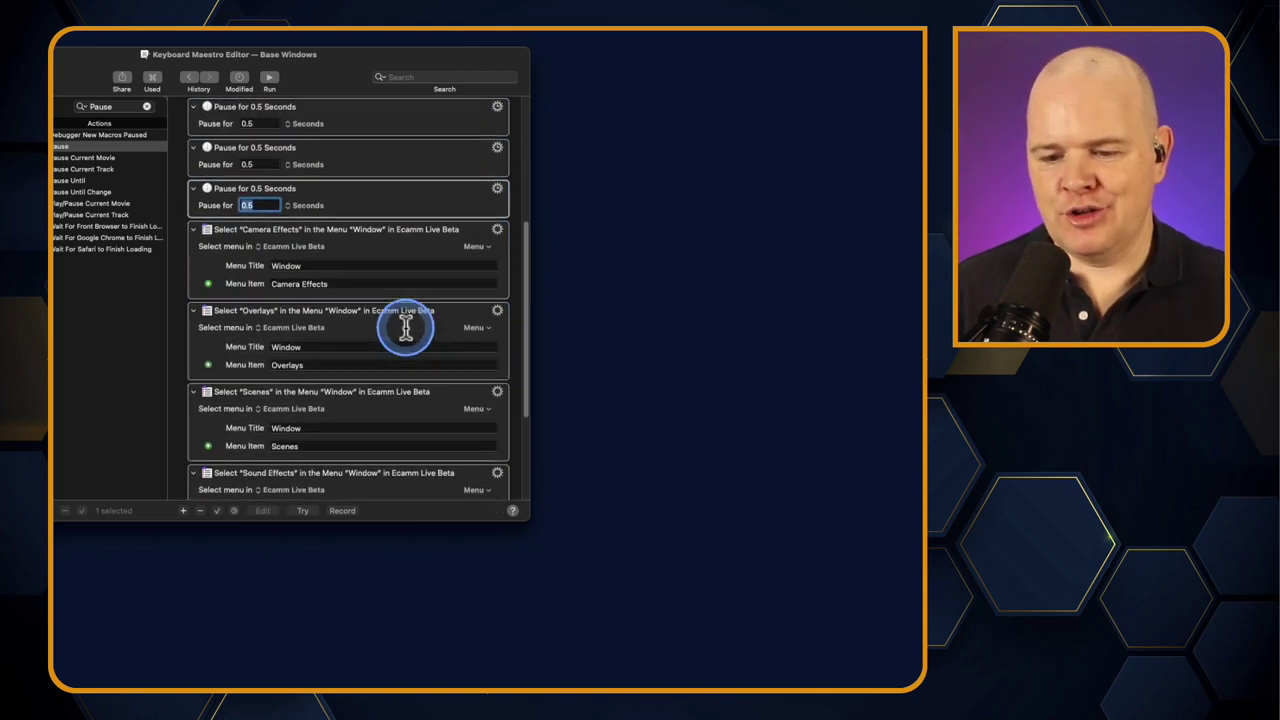
Step: Move the copied Pause actions so that one follows each of the Camera Effects, Overlays and Scenes actions
left_click_drag(414, 191, 420, 305)
left_click_drag(403, 169, 414, 383)
scroll(417, 214, "down", 2)
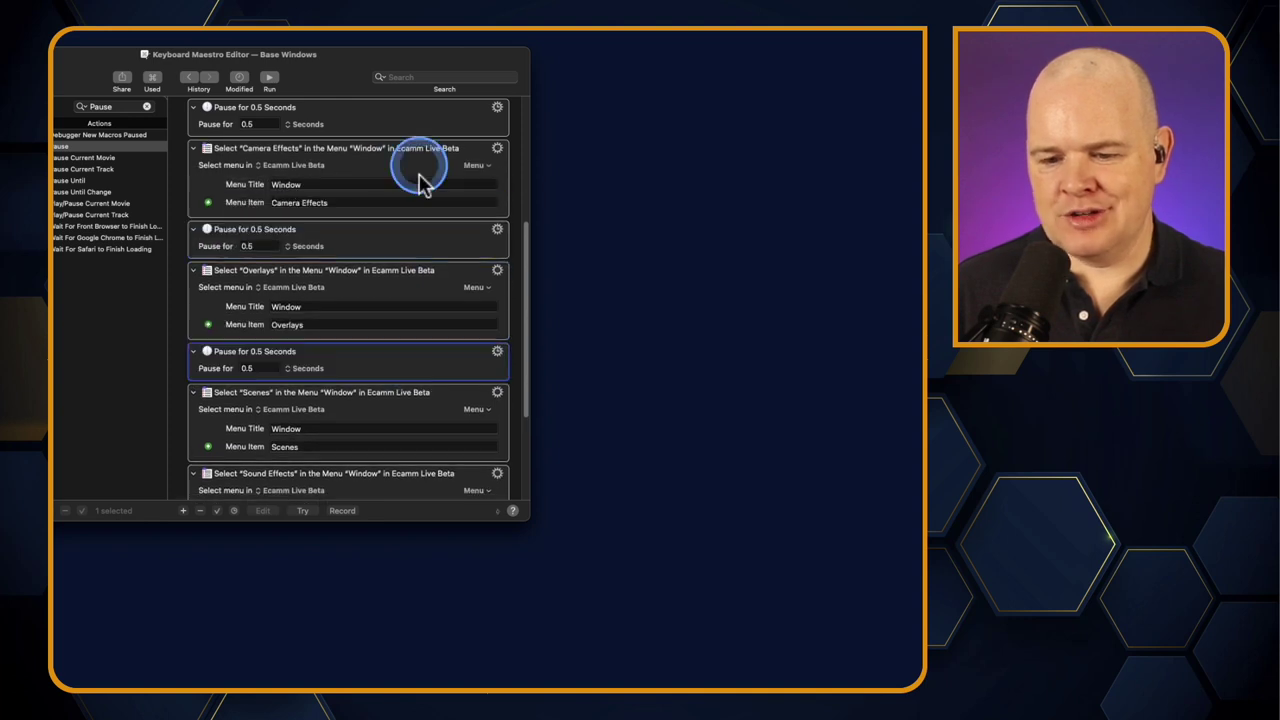
scroll(386, 230, "up", 3)
left_click_drag(388, 197, 380, 354)
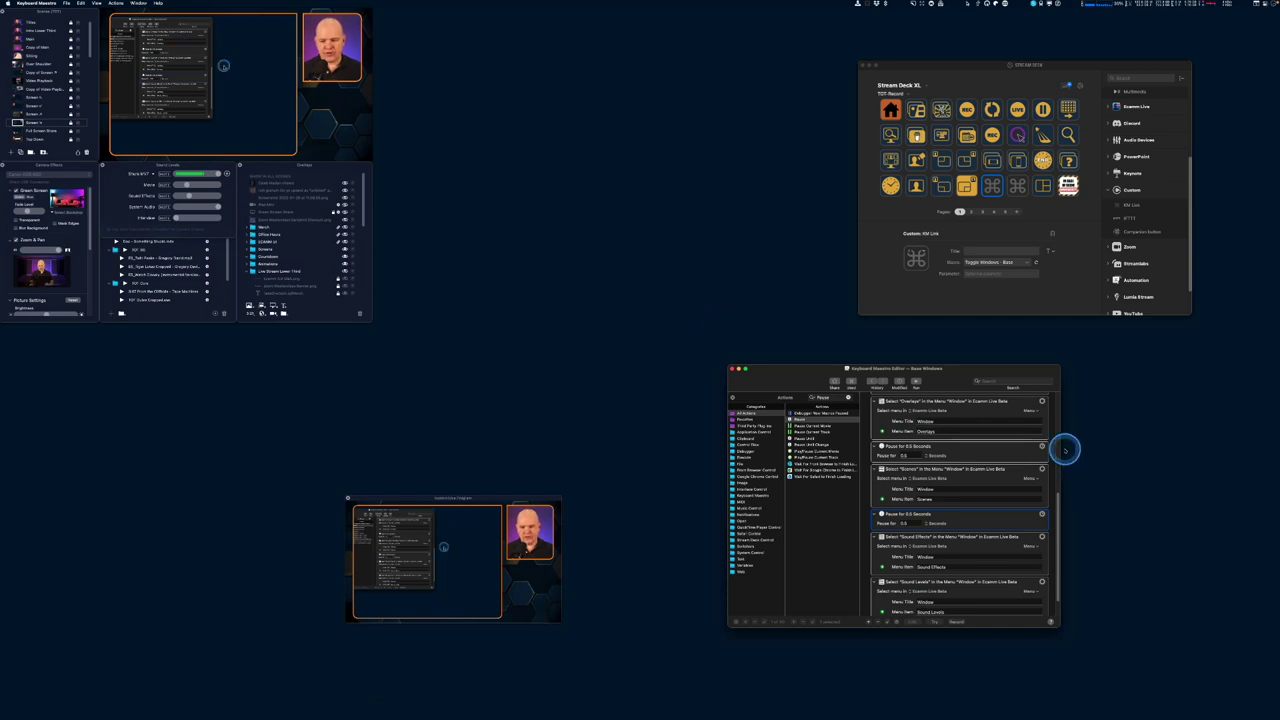
Step: Run the Base Windows macro twice to test it with the added pauses
left_click(916, 381)
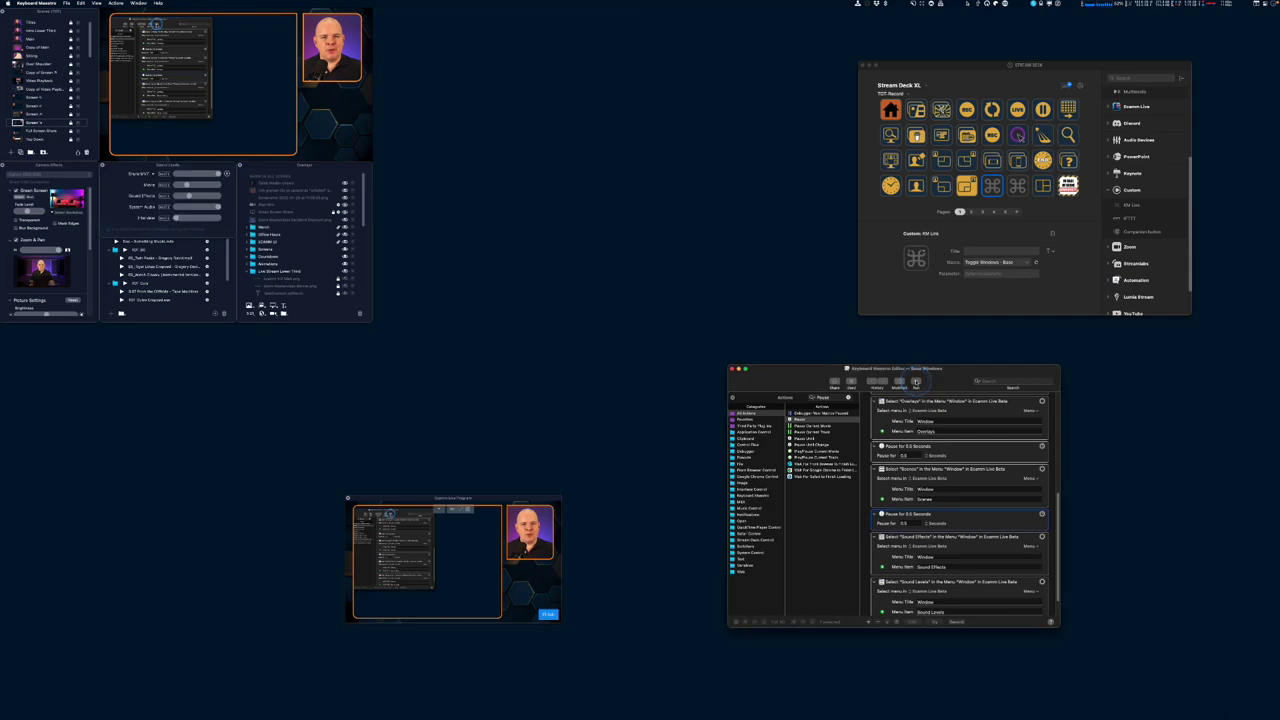
left_click(916, 381)
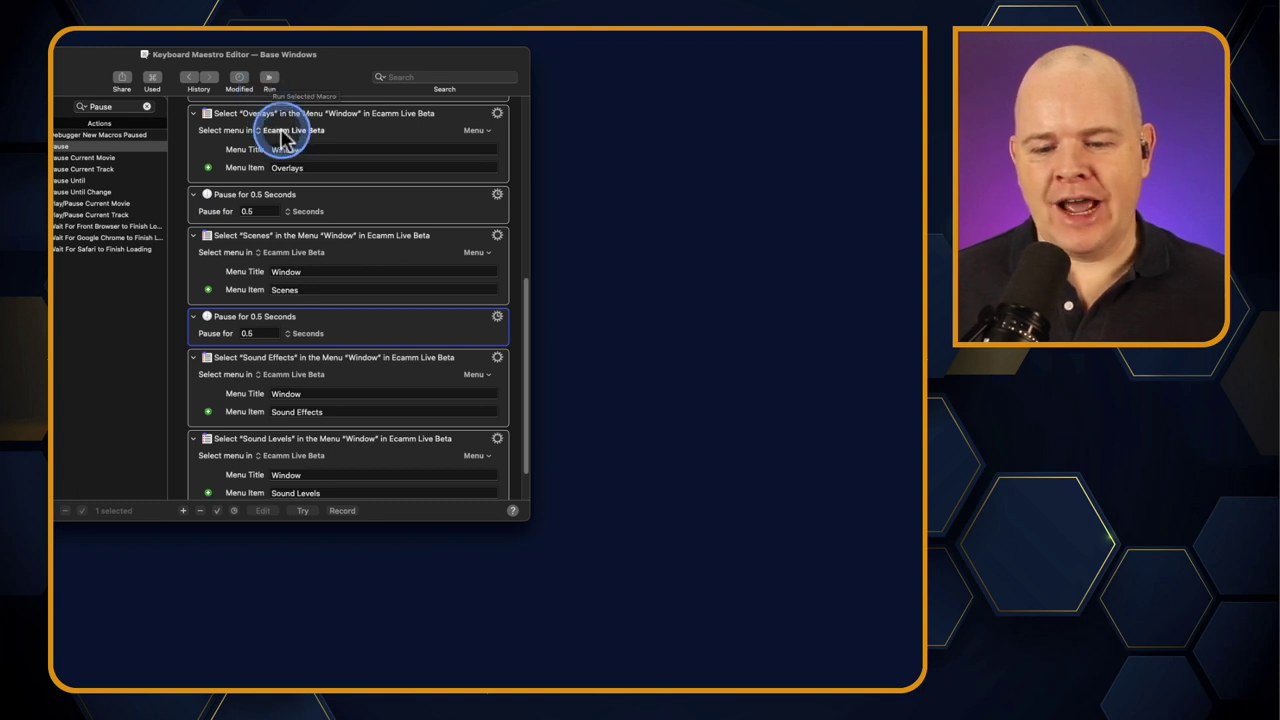
Step: Create a new macro after Base Windows and name it "Livestream Windows"
left_click(359, 208)
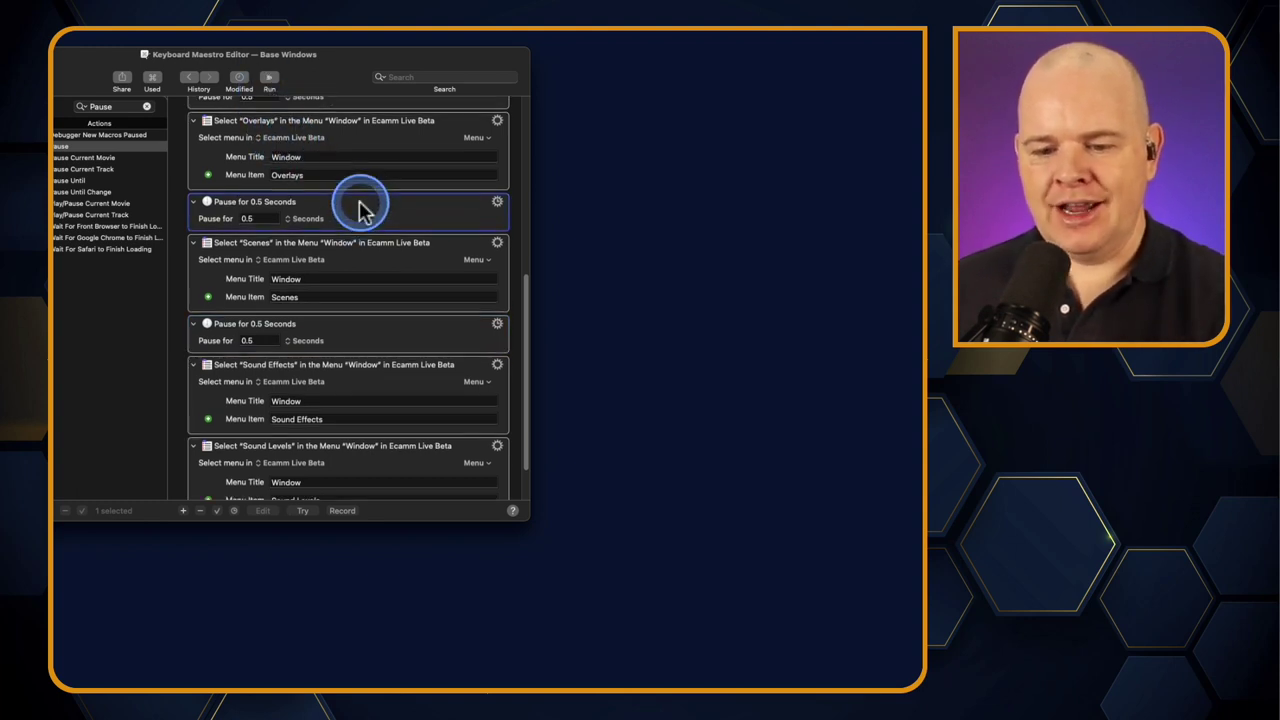
scroll(359, 208, "up", 5)
scroll(366, 296, "up", 5)
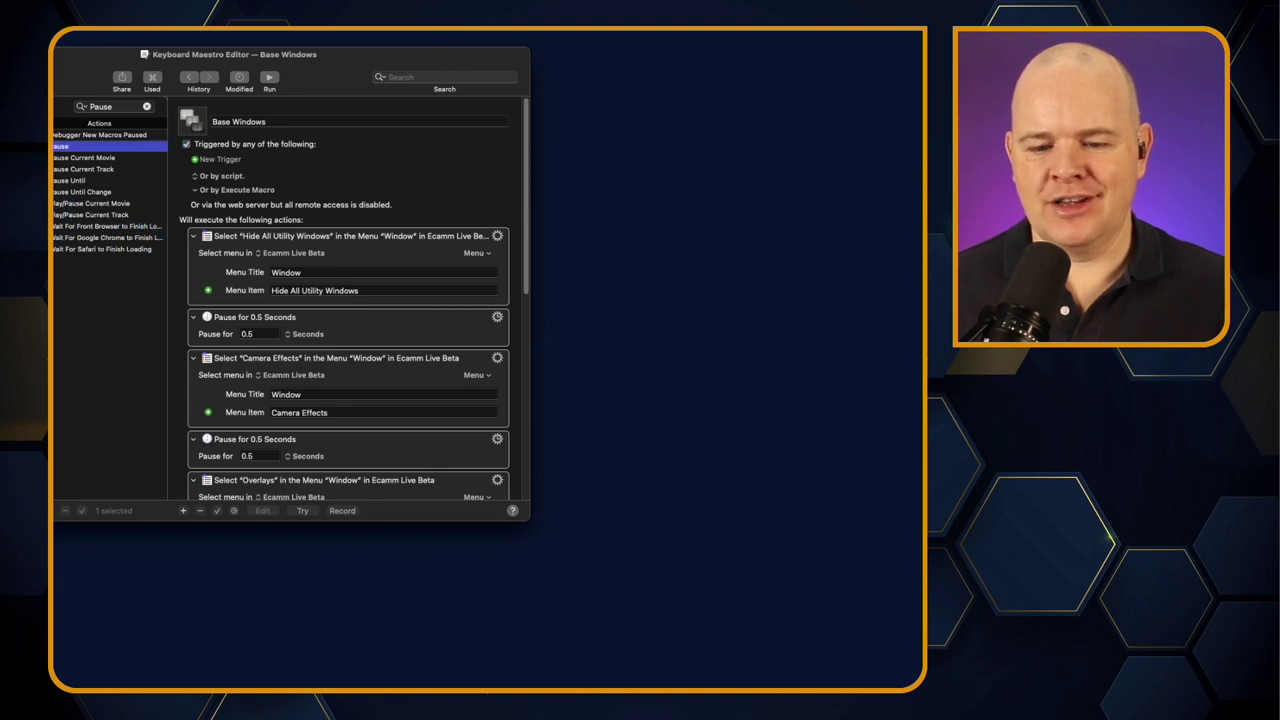
key("super+k")
left_click(108, 122)
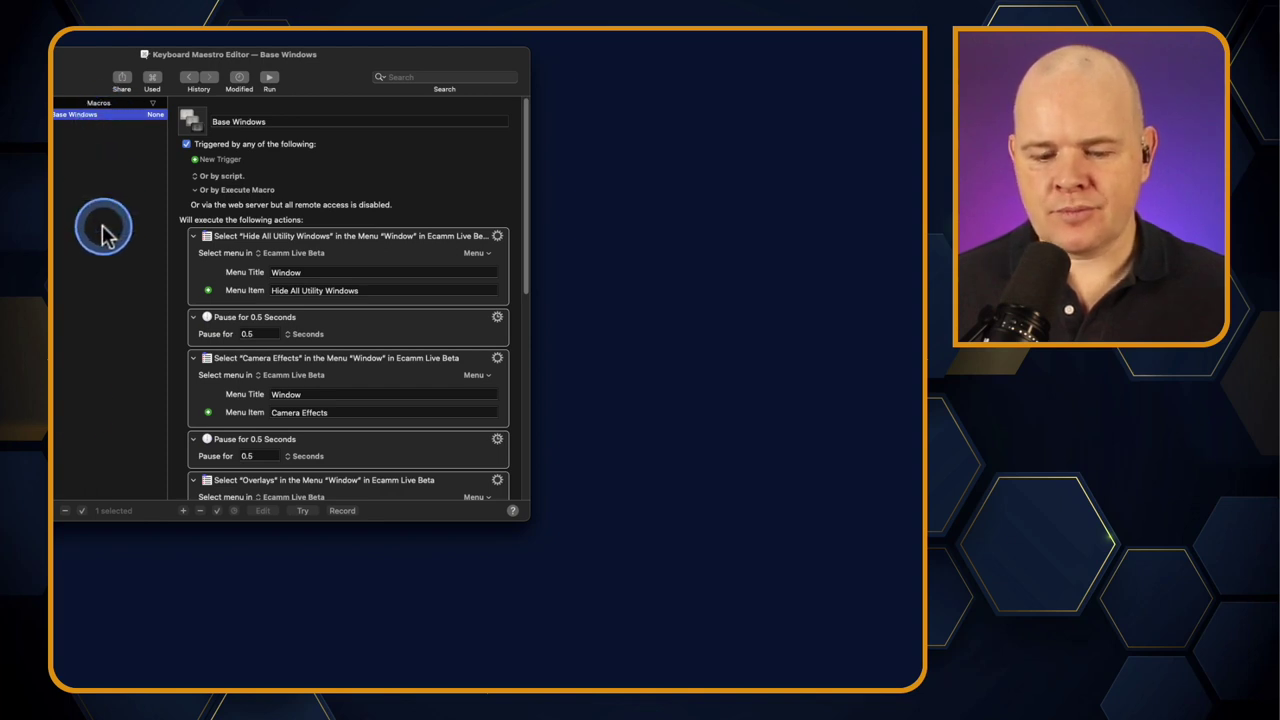
left_click(58, 513)
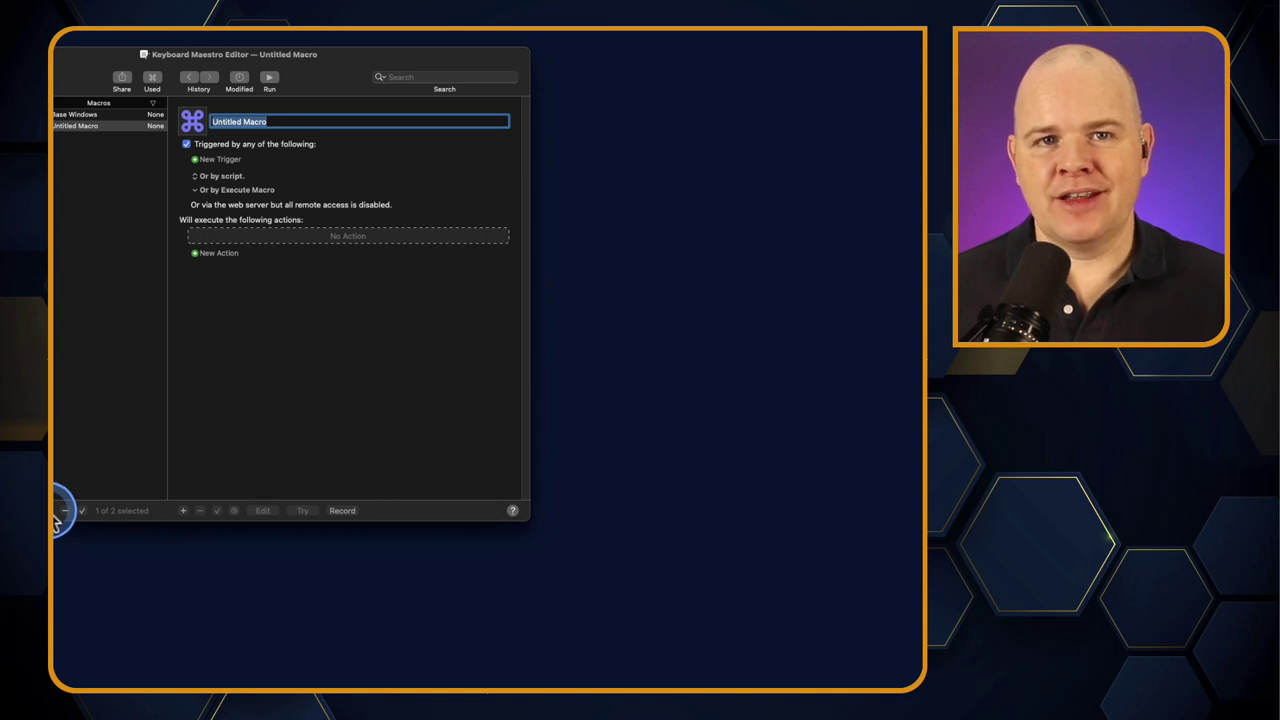
type("Livestre")
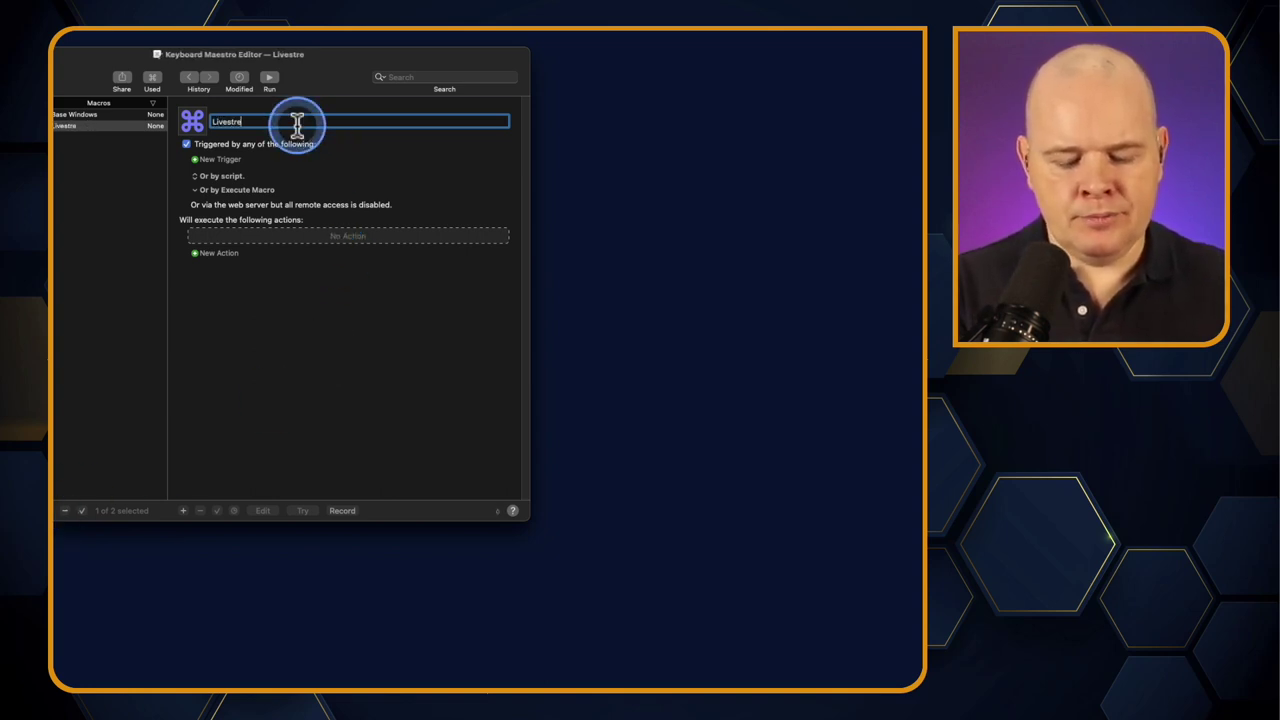
type("am Windows")
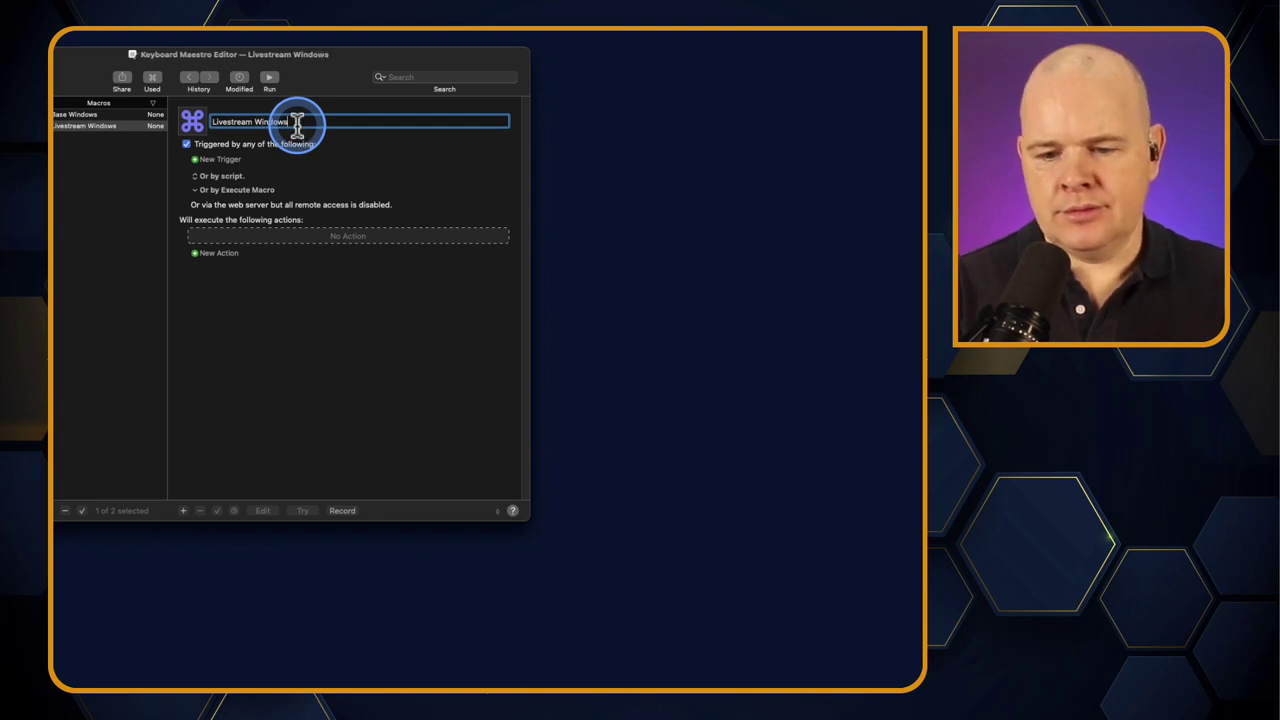
Step: Search the actions for "Menu" and add a Select or Show a Menu Item action to the Livestream Windows macro
key("super+k")
type("Pause")
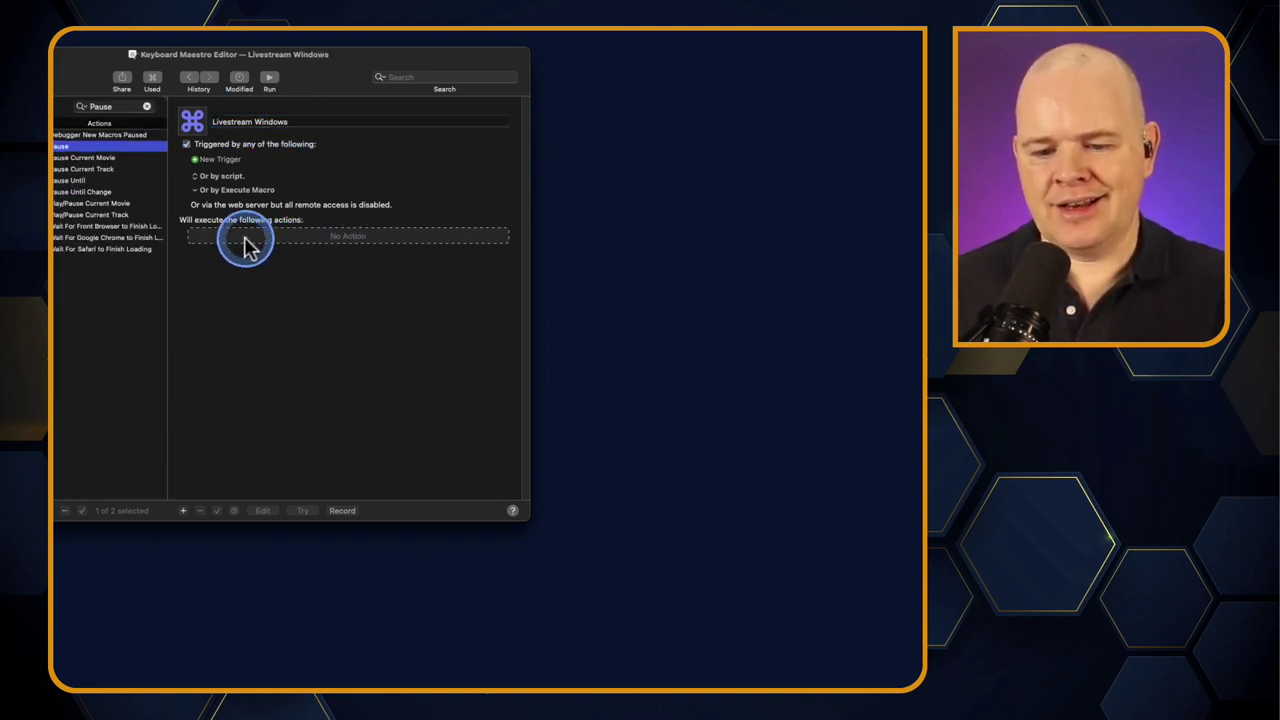
left_click(143, 109)
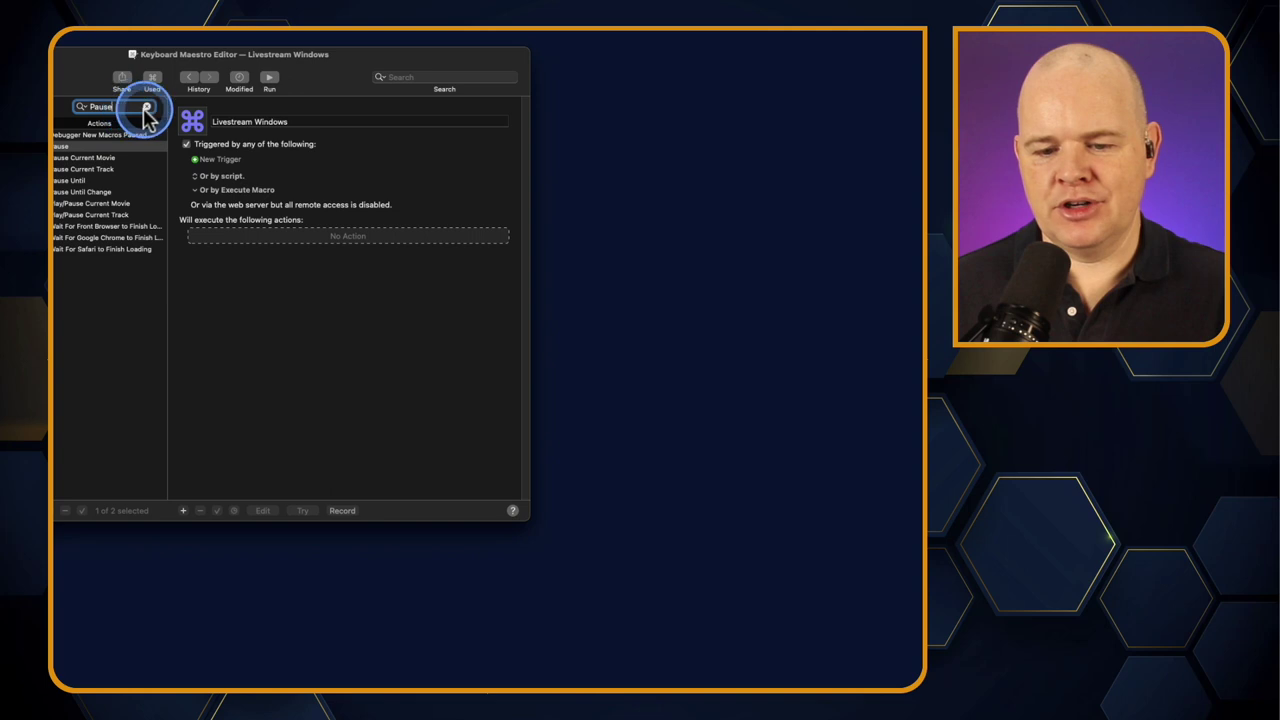
left_click(146, 108)
type("Menu")
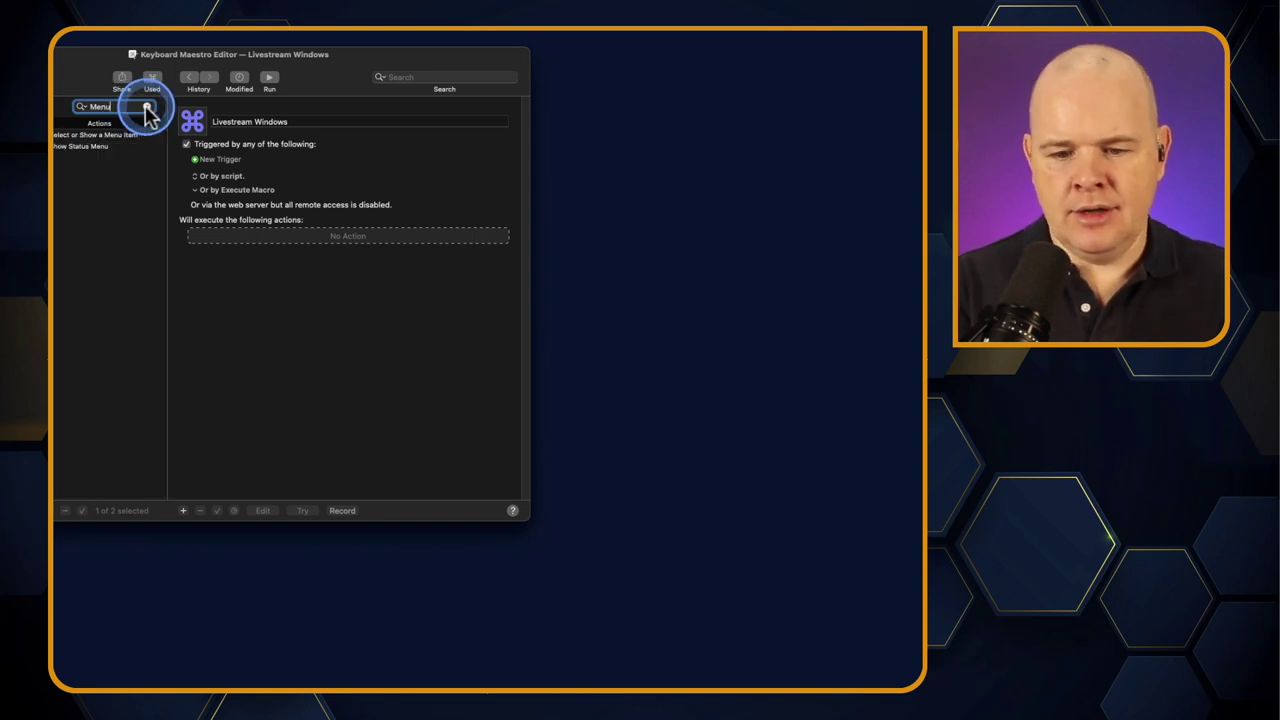
left_click(58, 138)
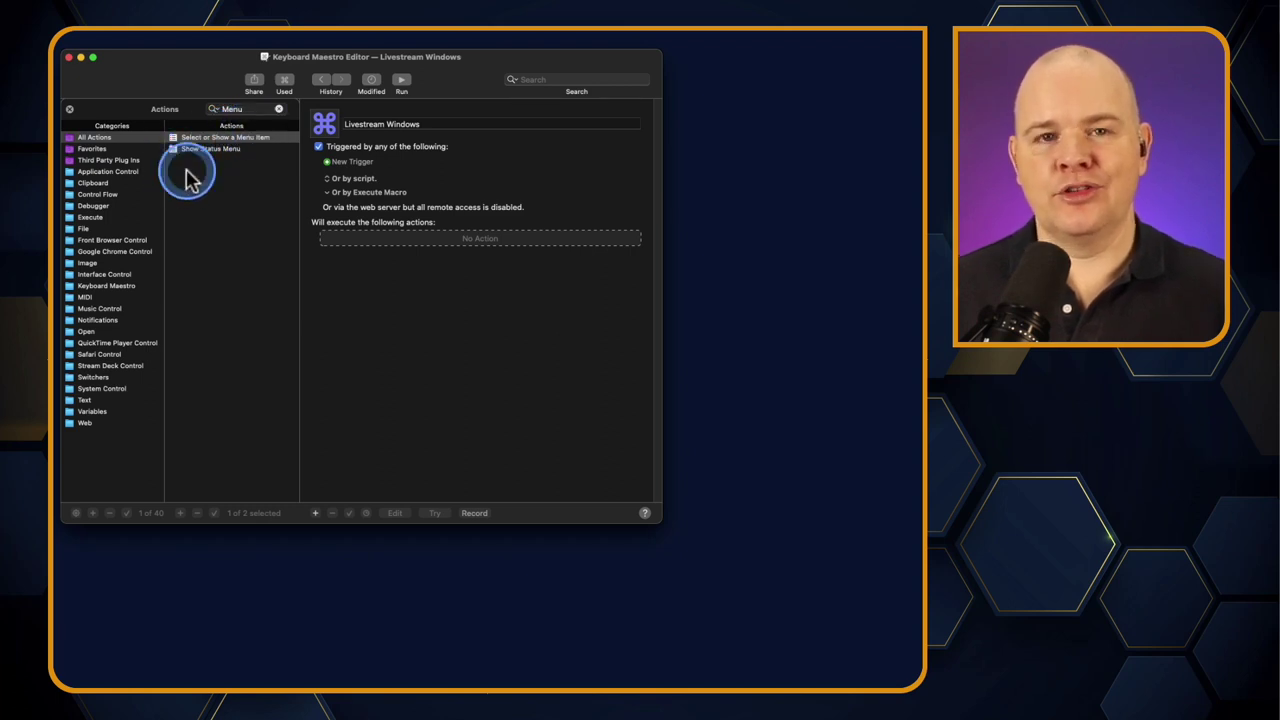
double_click(245, 140)
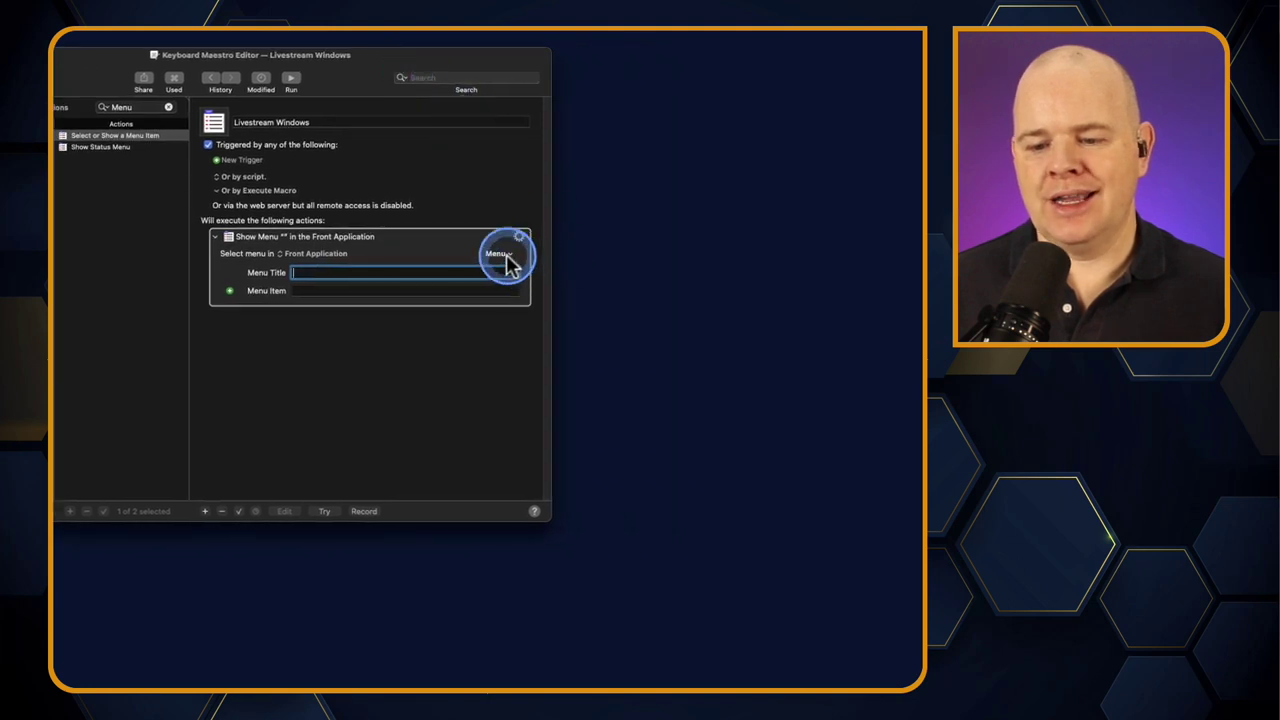
Step: Set the new action to select Bandwidth Statistics from the Window menu of Ecamm Live Beta
left_click(607, 255)
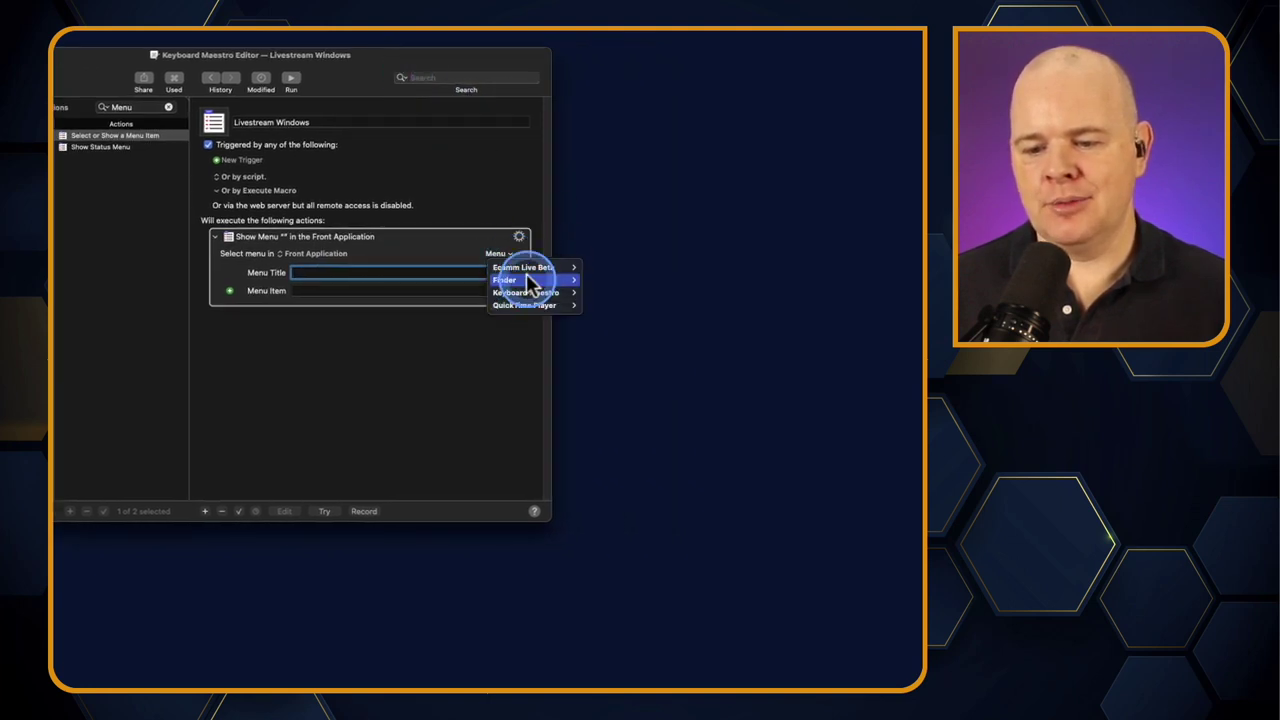
mouse_move(530, 268)
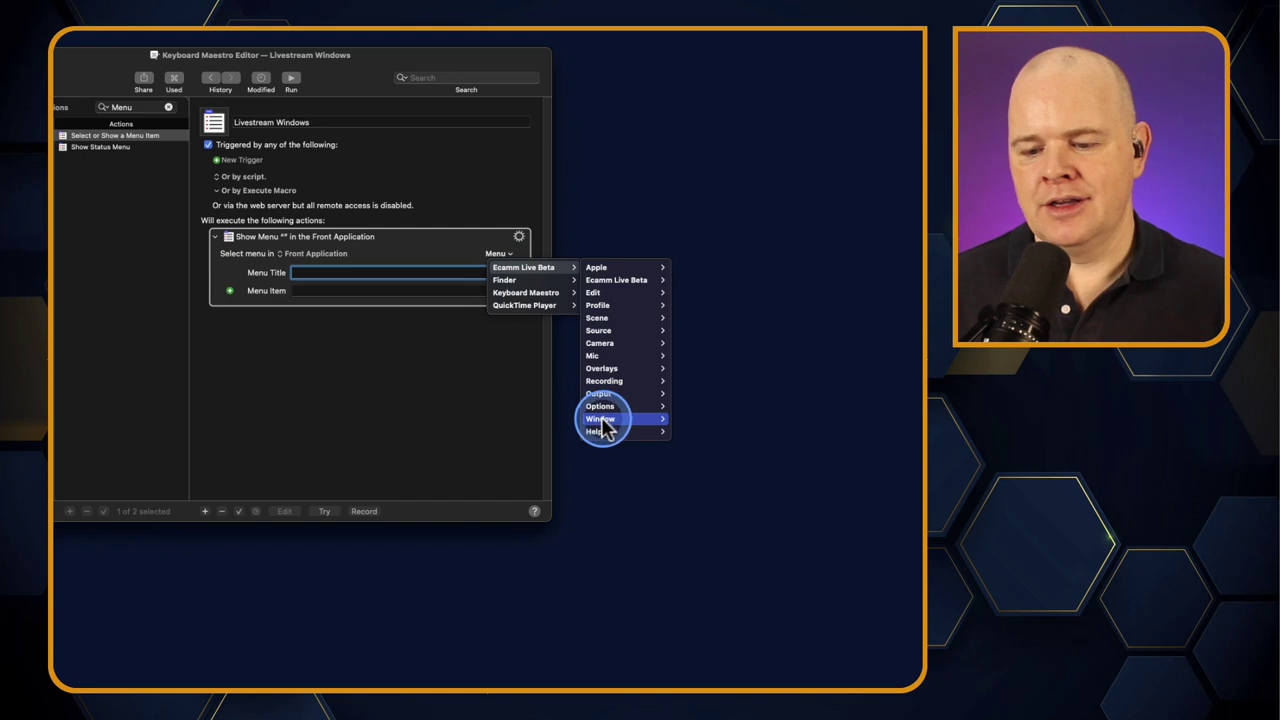
mouse_move(600, 420)
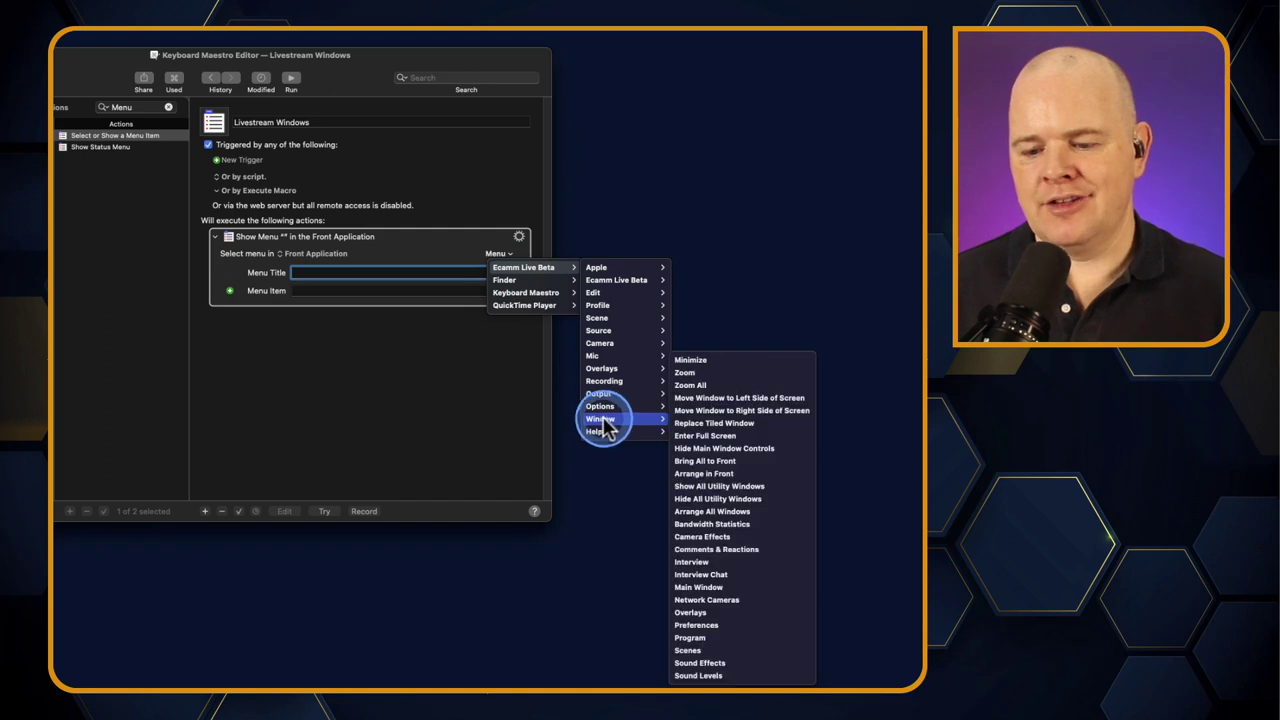
left_click(721, 531)
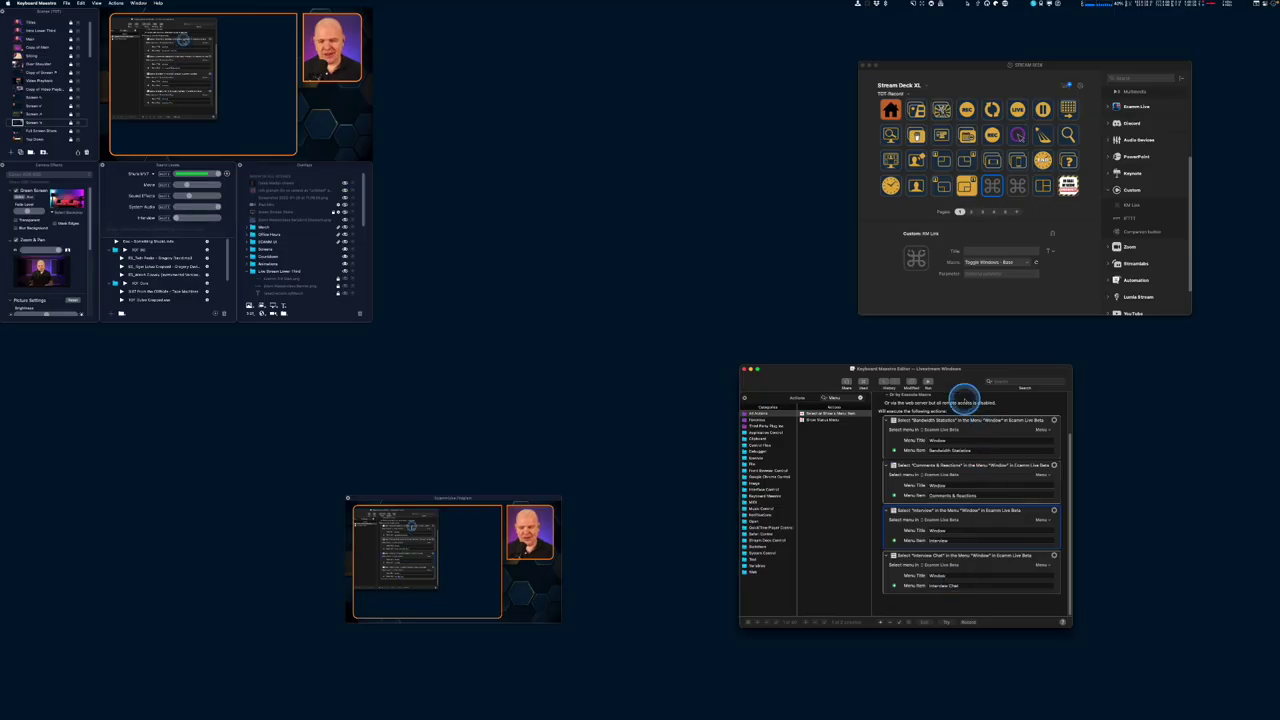
Step: Test both window layouts by running the Livestream Windows macro, followed by the Base Windows macro
left_click(928, 381)
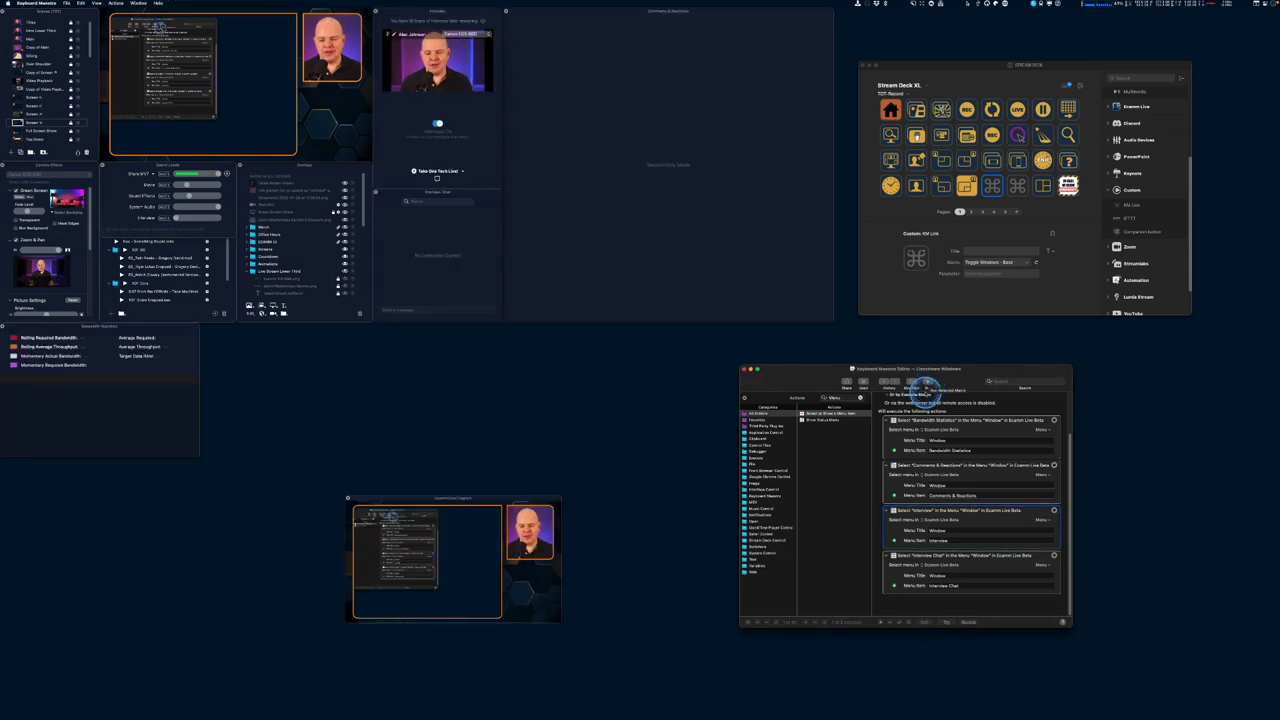
left_click(828, 419)
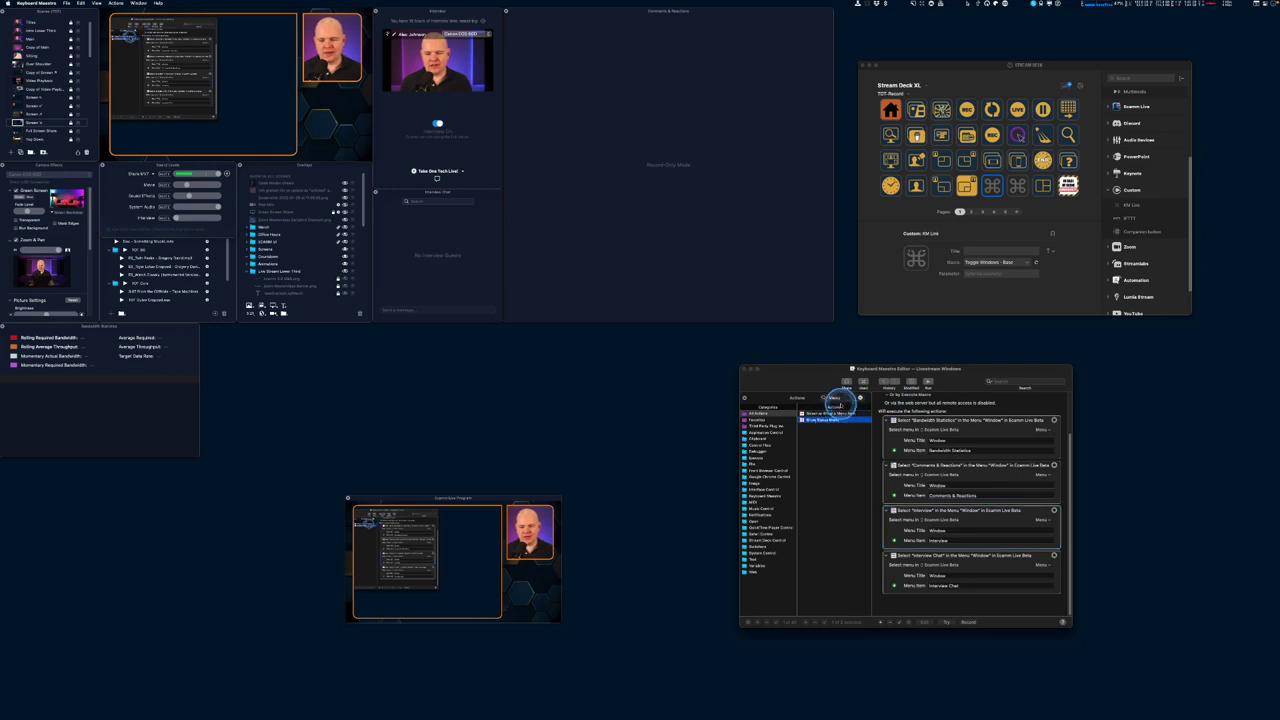
left_click(744, 397)
left_click(828, 401)
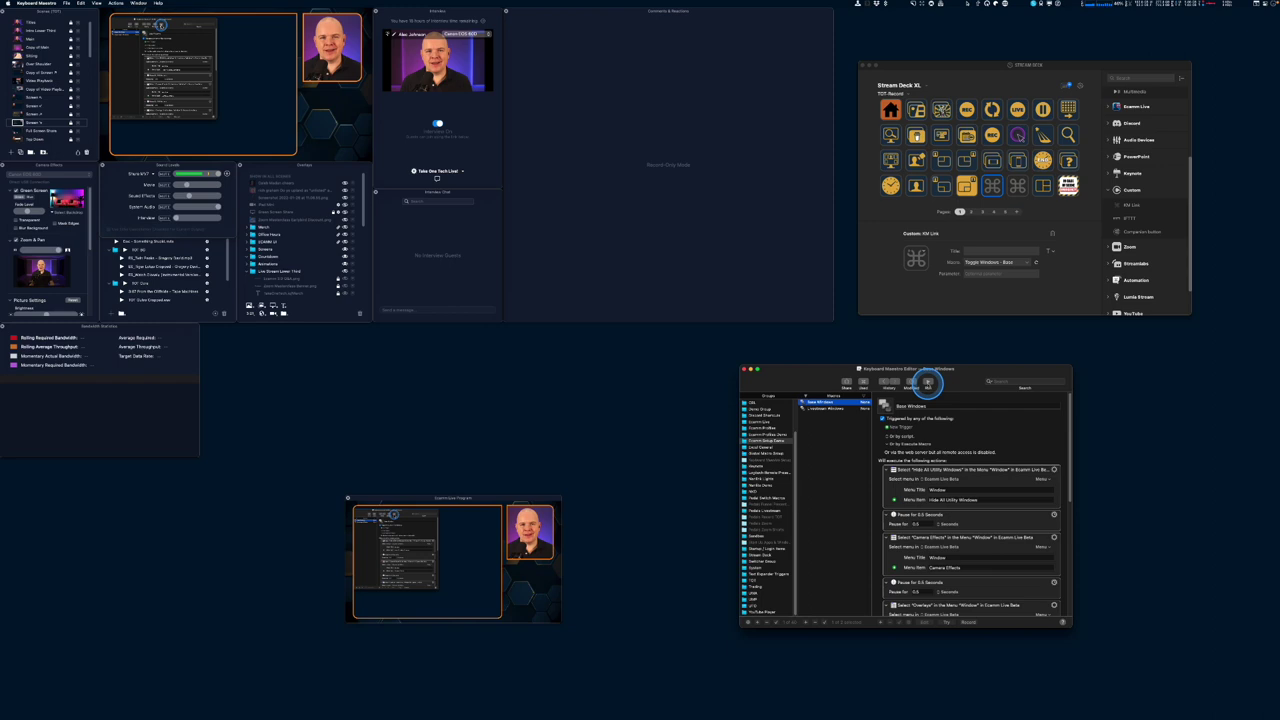
left_click(927, 383)
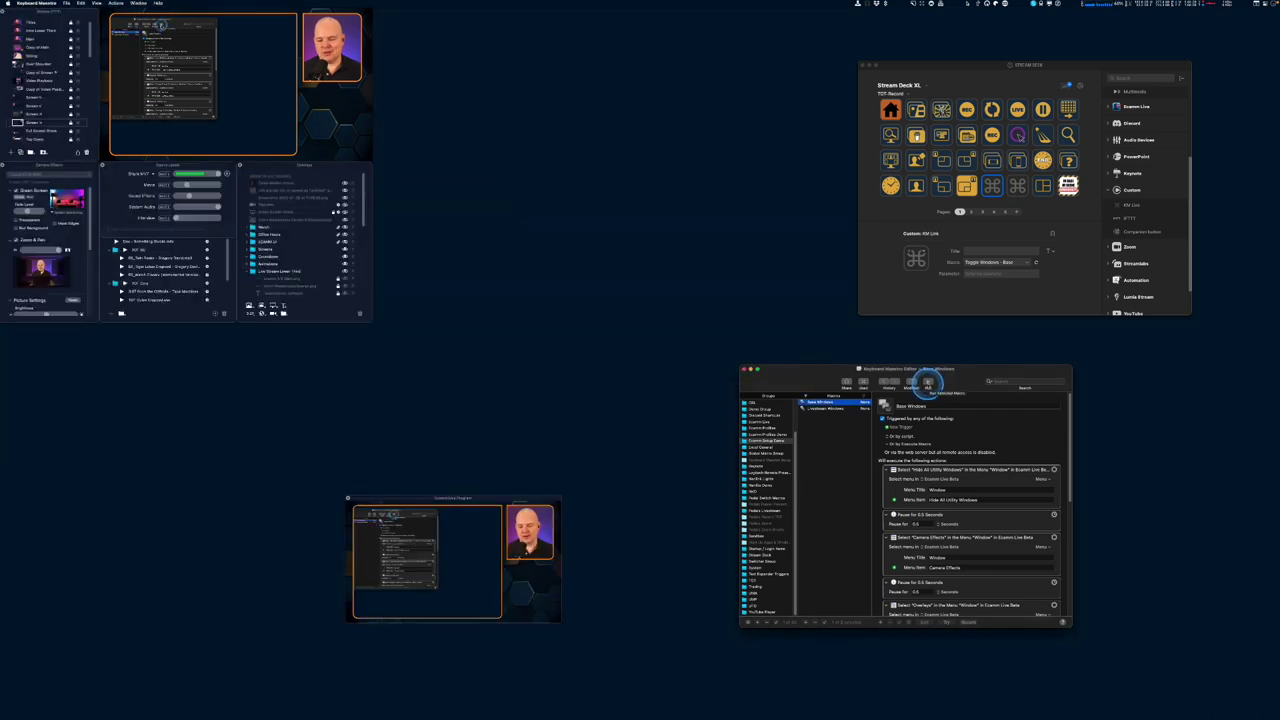
Step: Delete all four 0.5-second Pause actions from the Base Windows macro
left_click(987, 522)
key("BackSpace")
left_click(1000, 565)
key("BackSpace")
left_click(1004, 586)
key("BackSpace")
left_click(1004, 586)
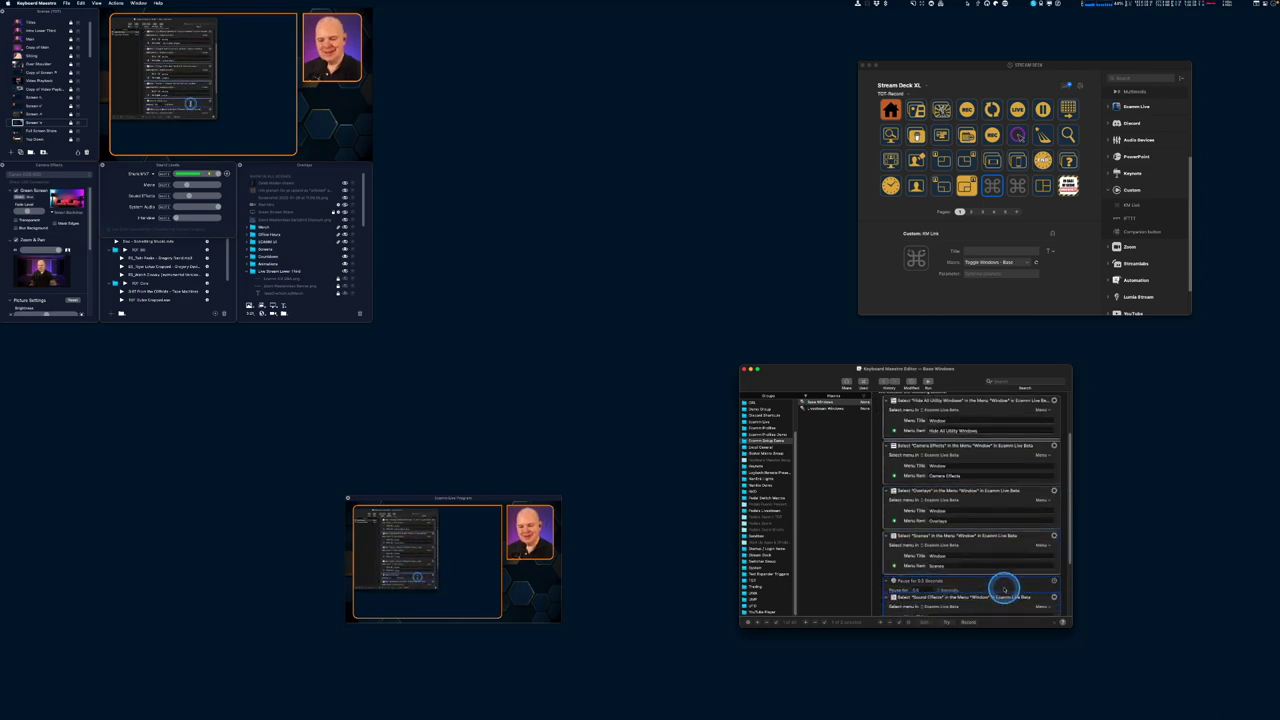
key("BackSpace")
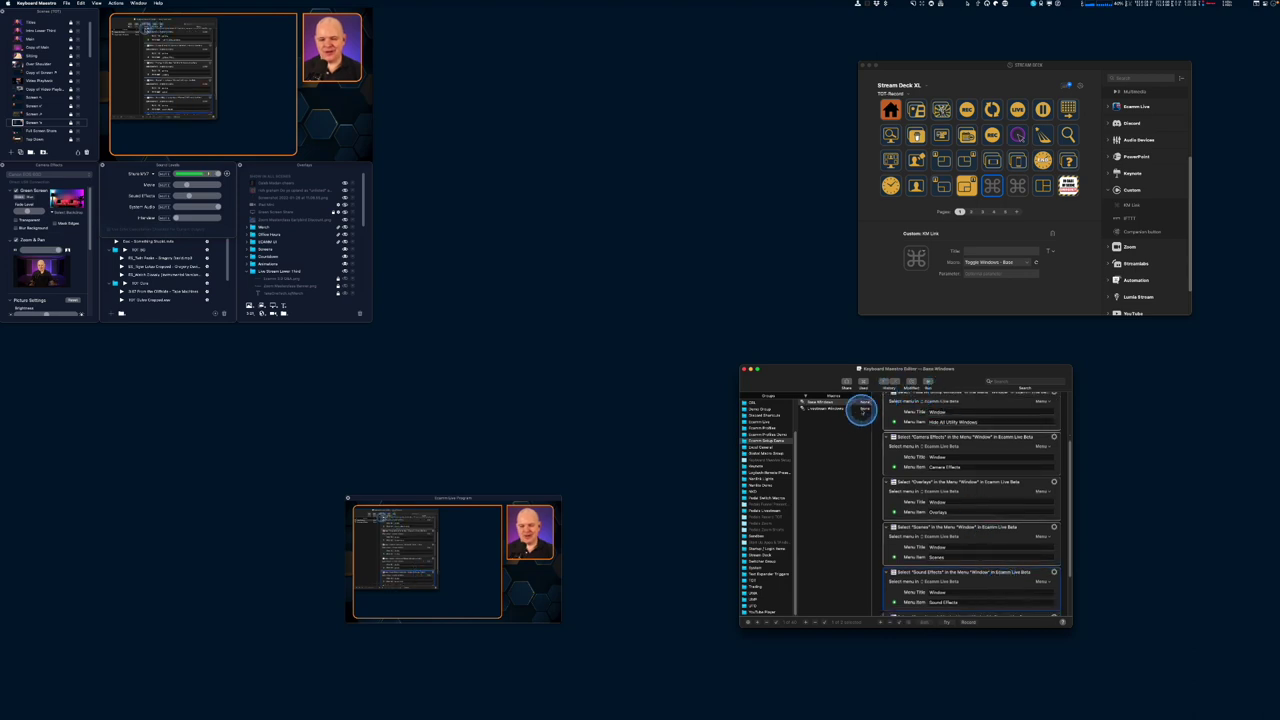
Step: Run Livestream Windows and Base Windows again to test switching layouts without the pauses
left_click(824, 408)
left_click(929, 381)
left_click(824, 401)
left_click(931, 382)
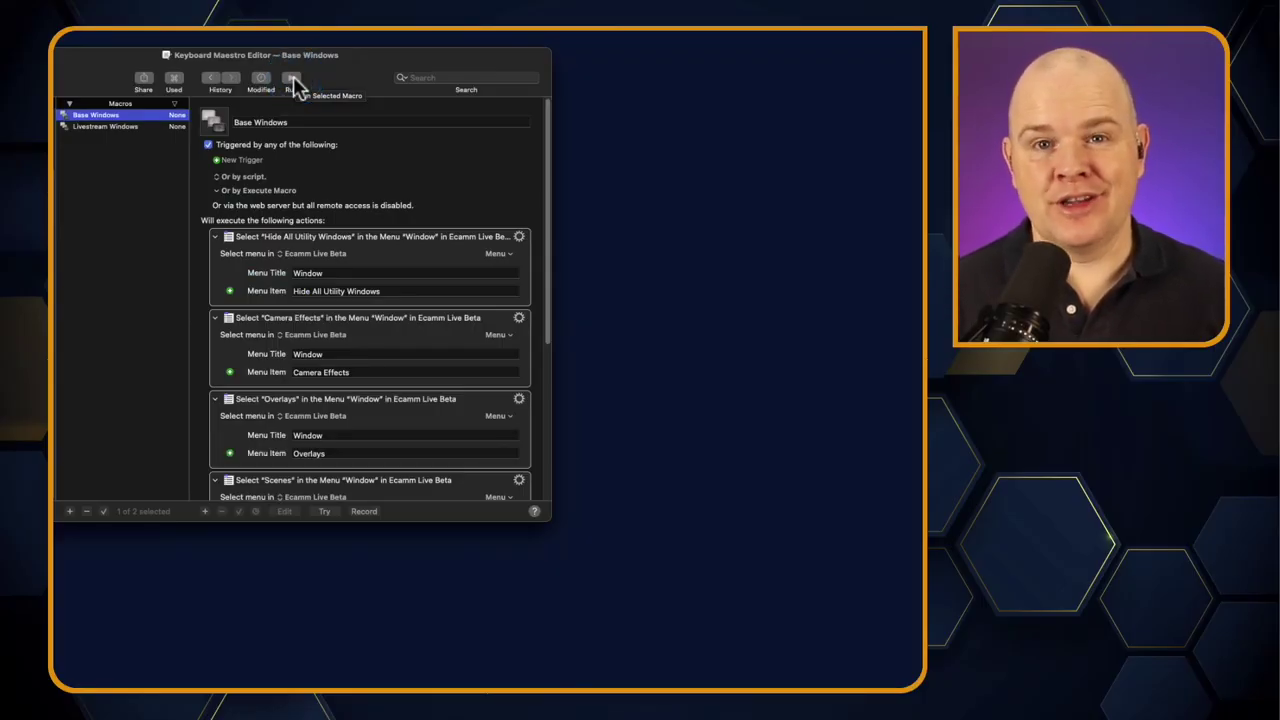
Step: Enlarge and reposition the macro editor window so that more of the Base Windows actions fit in the visible area
left_click_drag(549, 520, 640, 638)
left_click_drag(108, 66, 209, 57)
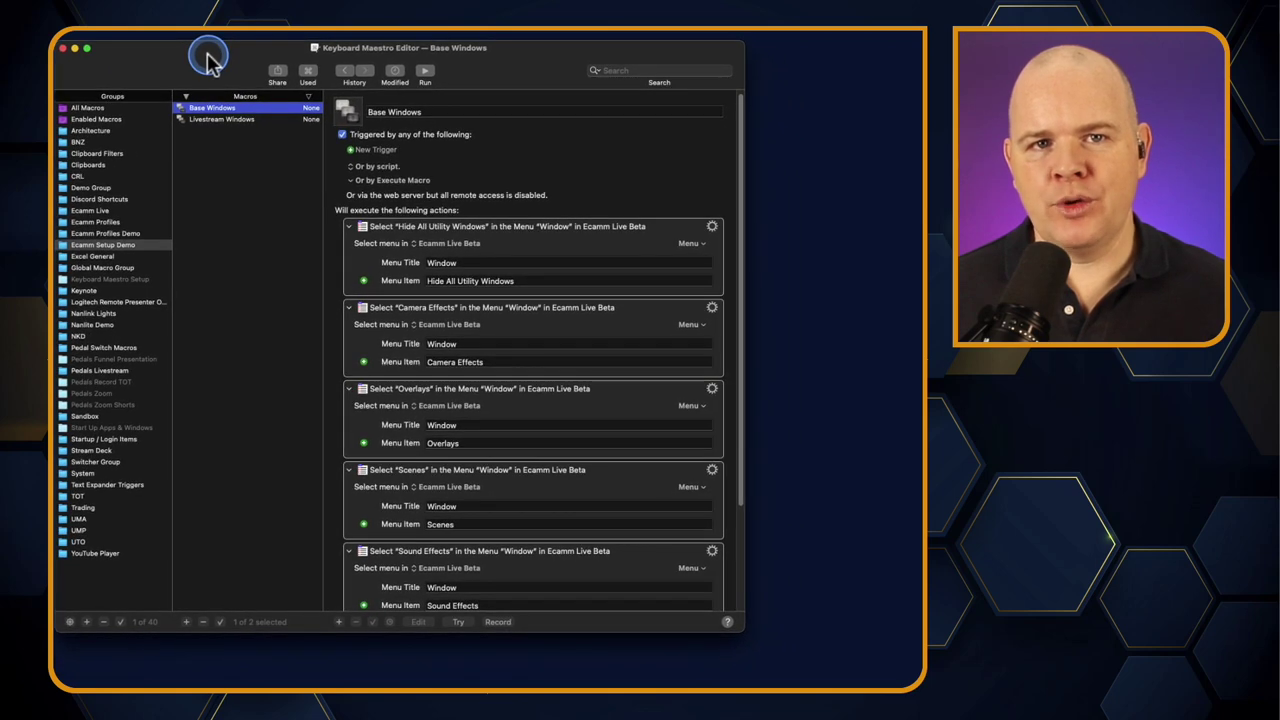
left_click_drag(246, 166, 270, 161)
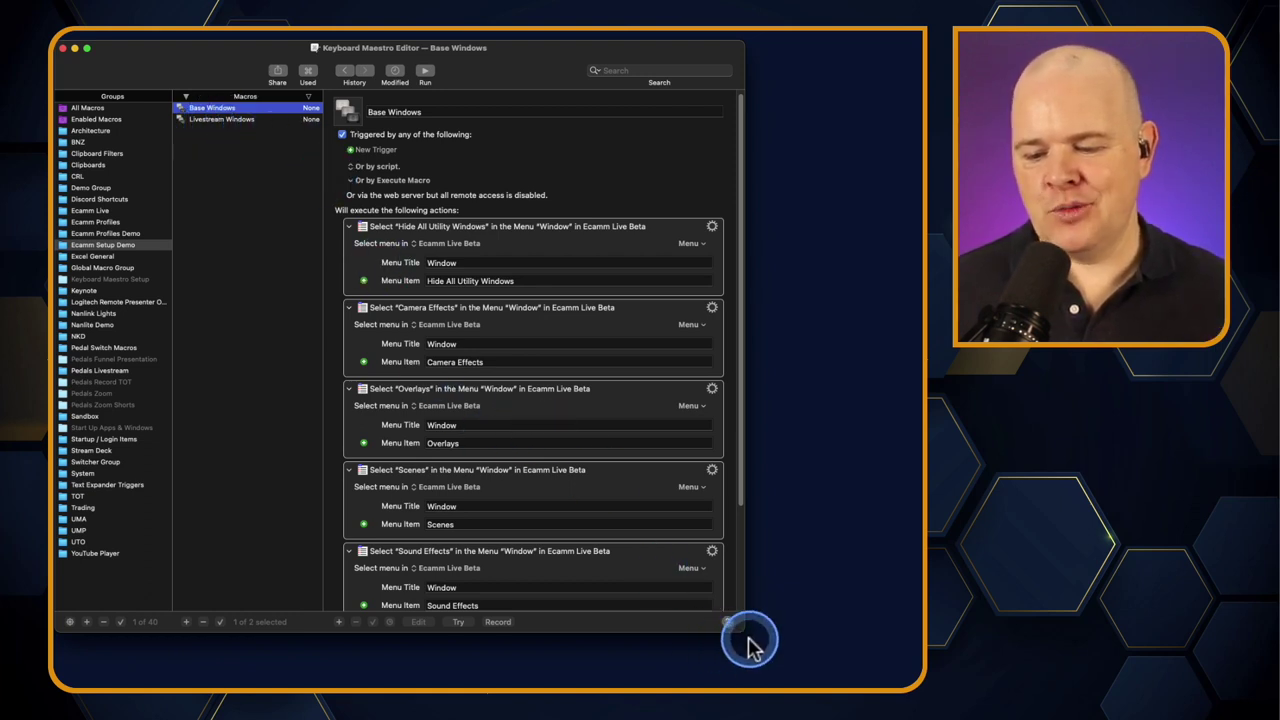
left_click_drag(745, 632, 720, 610)
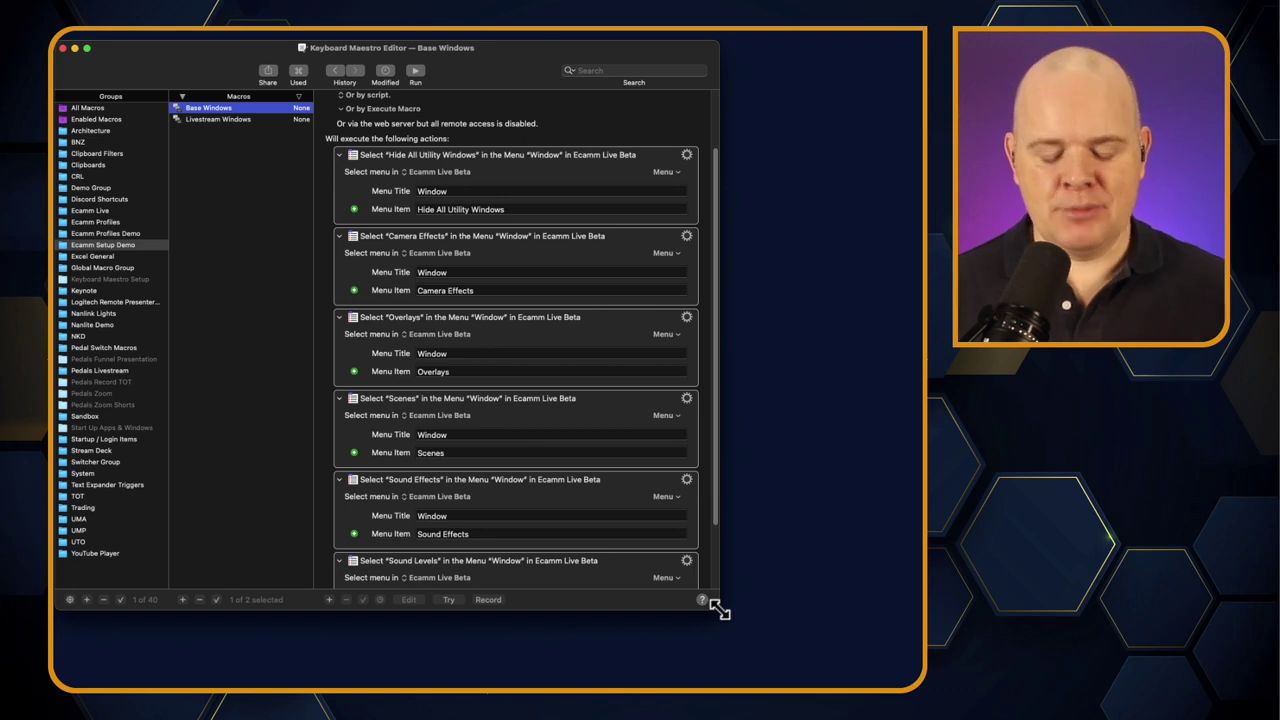
left_click_drag(199, 65, 309, 30)
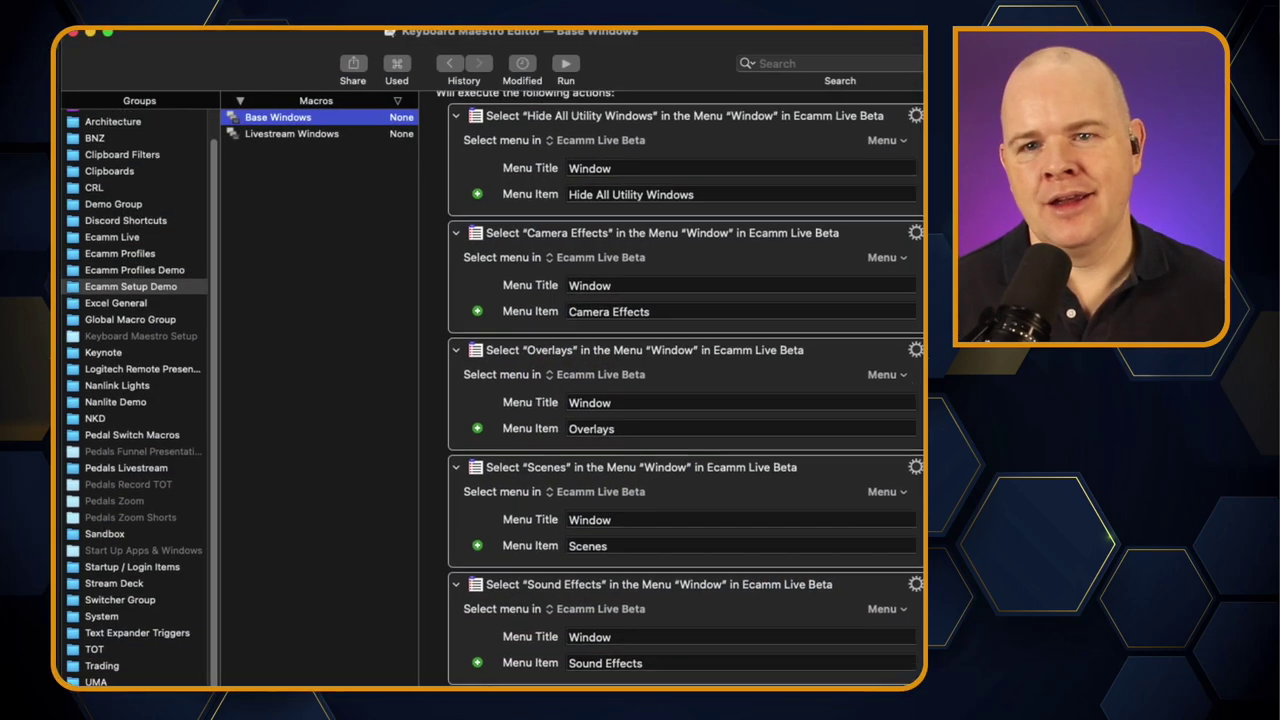
left_click_drag(960, 719, 901, 677)
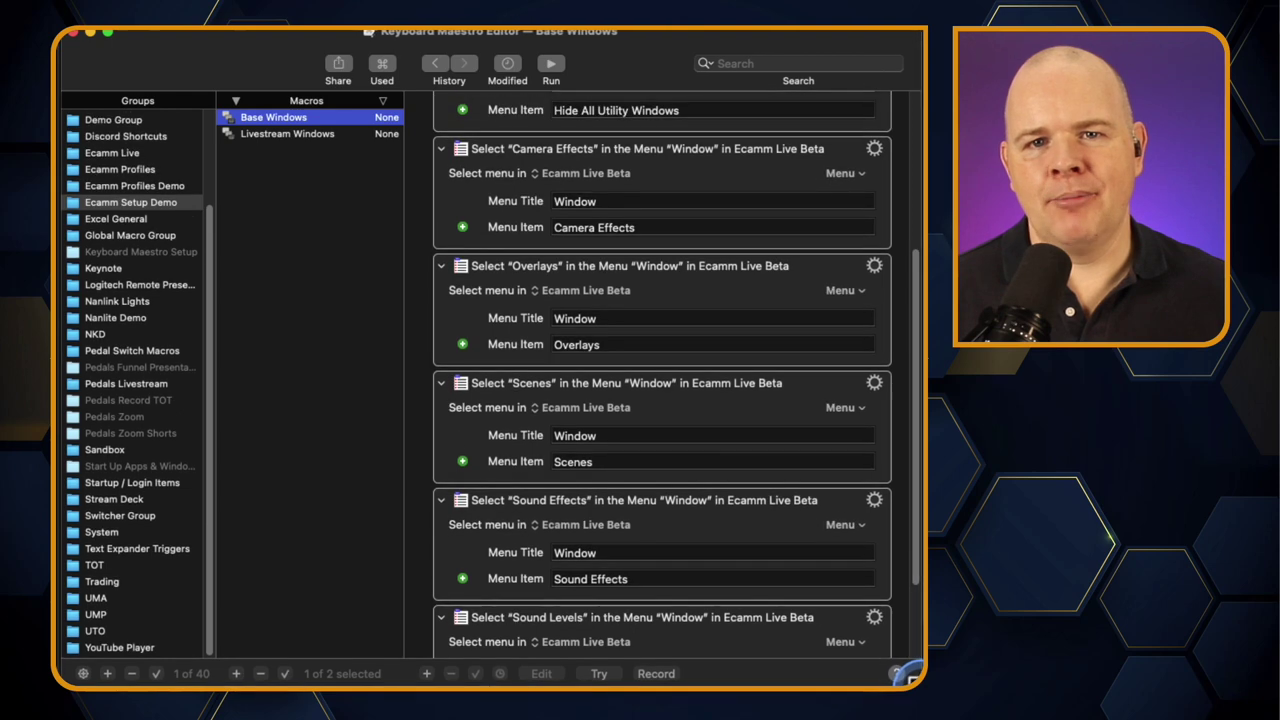
Step: Create a new macro in the Ecamm Setup Demo group and name it "TOT - Videos"
left_click(236, 676)
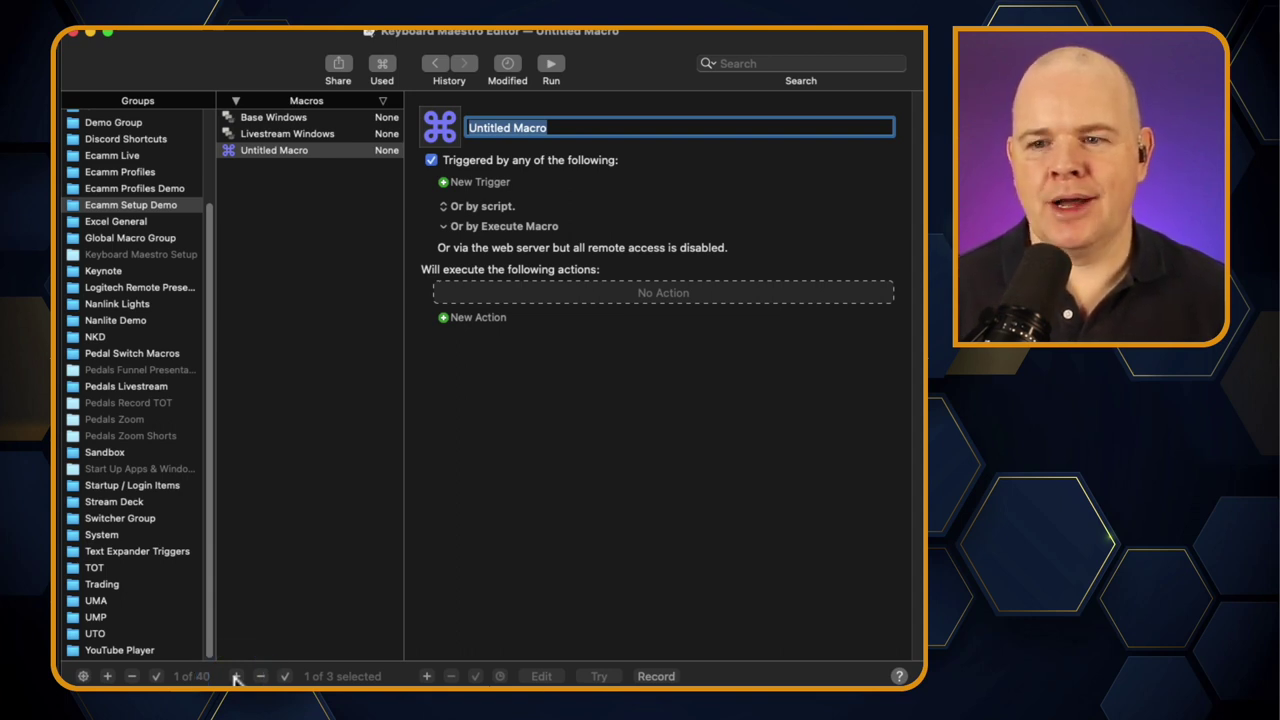
type("T")
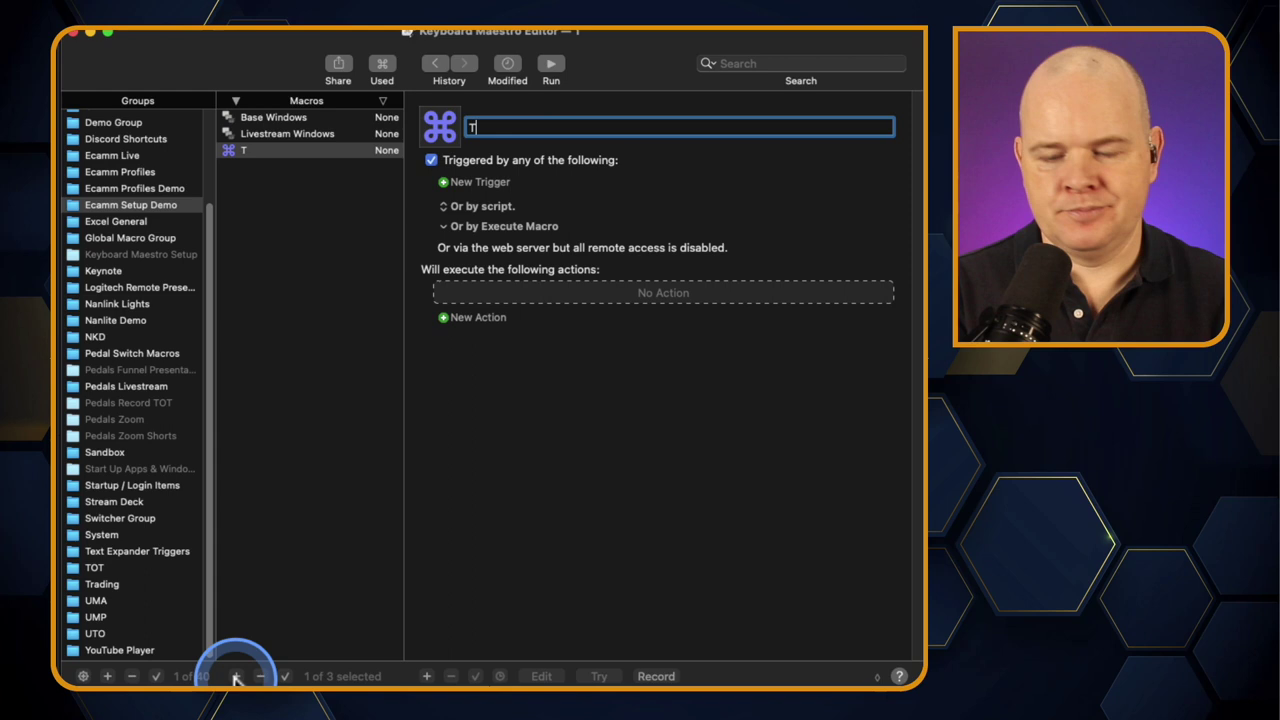
type("OT - Video")
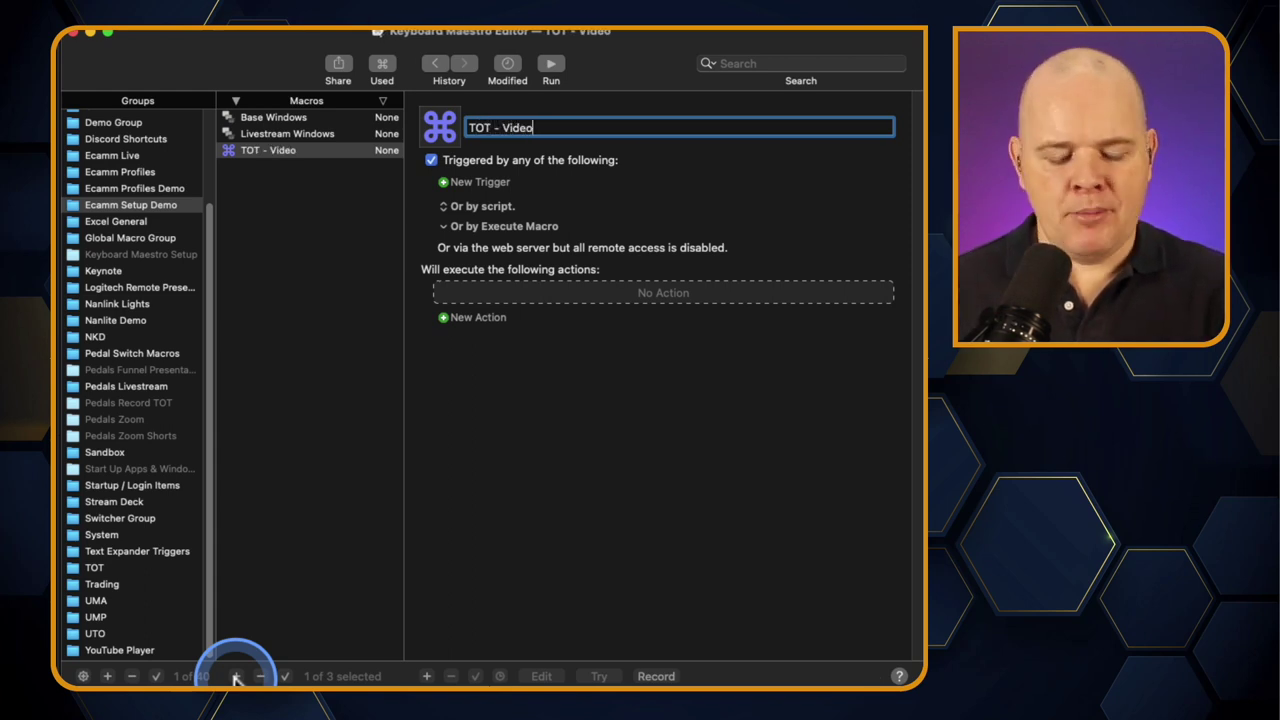
type("s")
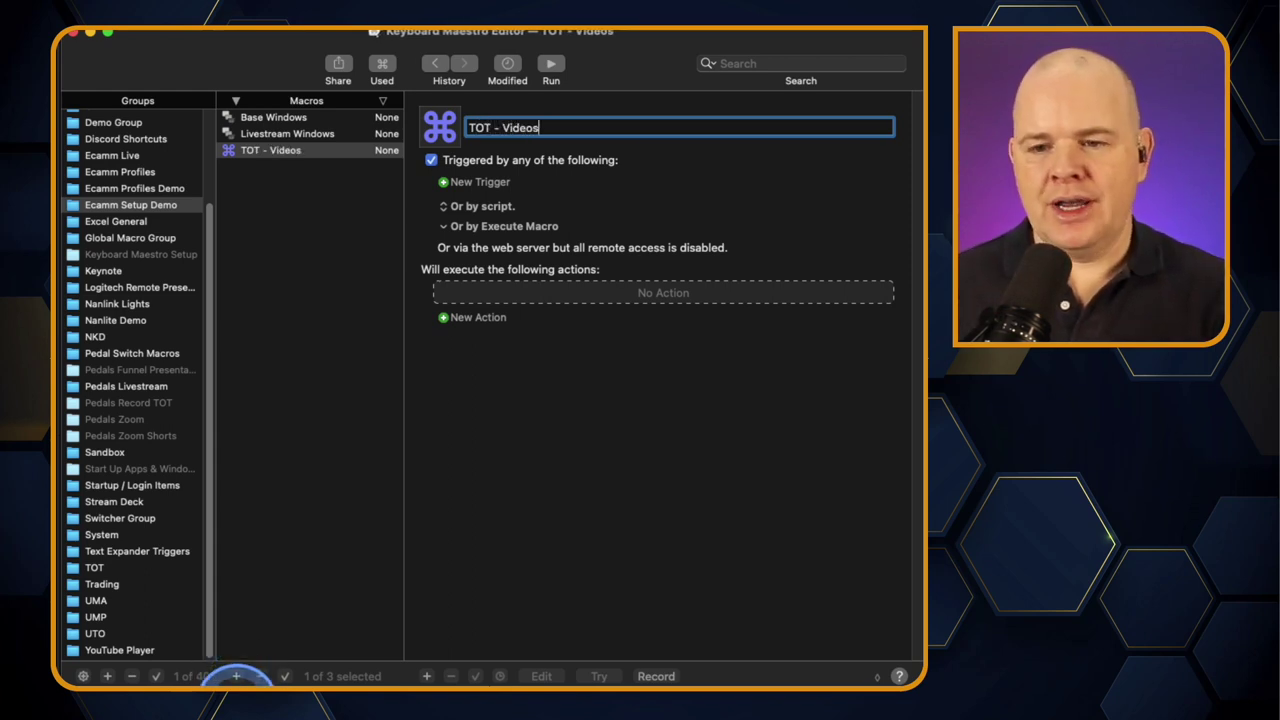
Step: Search the available actions for "Activa" and add an Activate a Specific Application action to the TOT - Videos macro
left_click(443, 317)
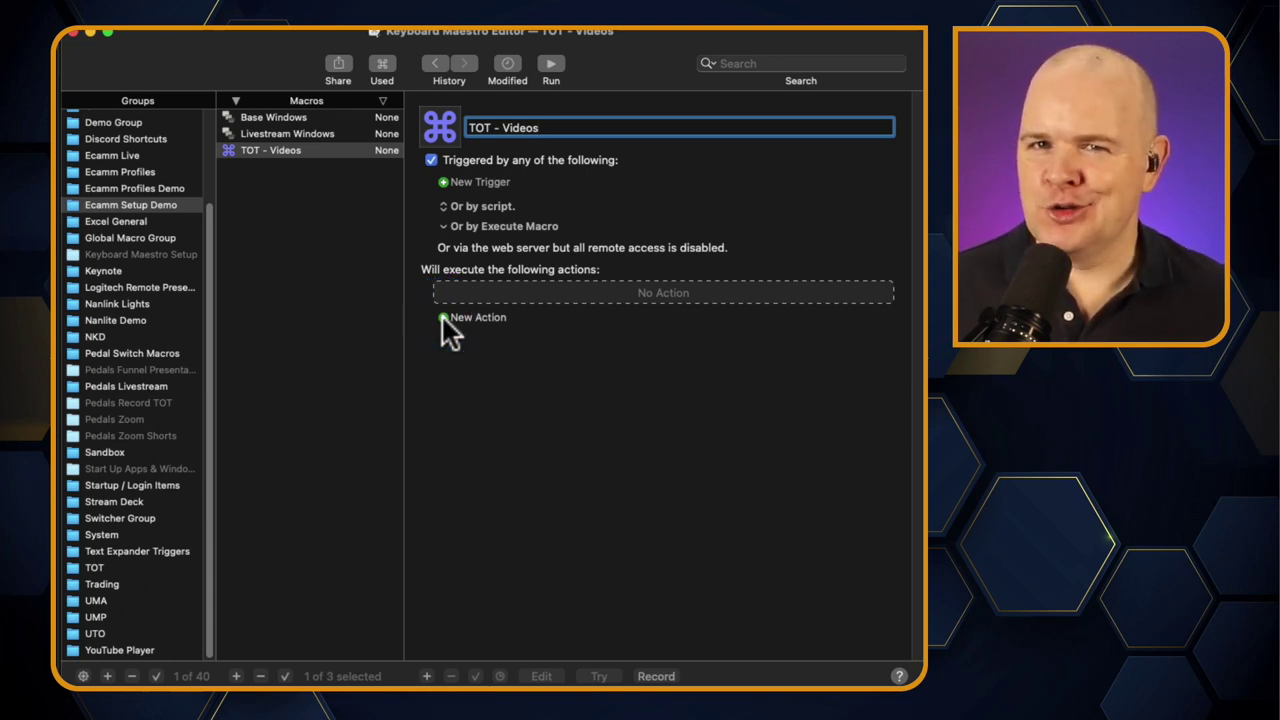
left_click(443, 317)
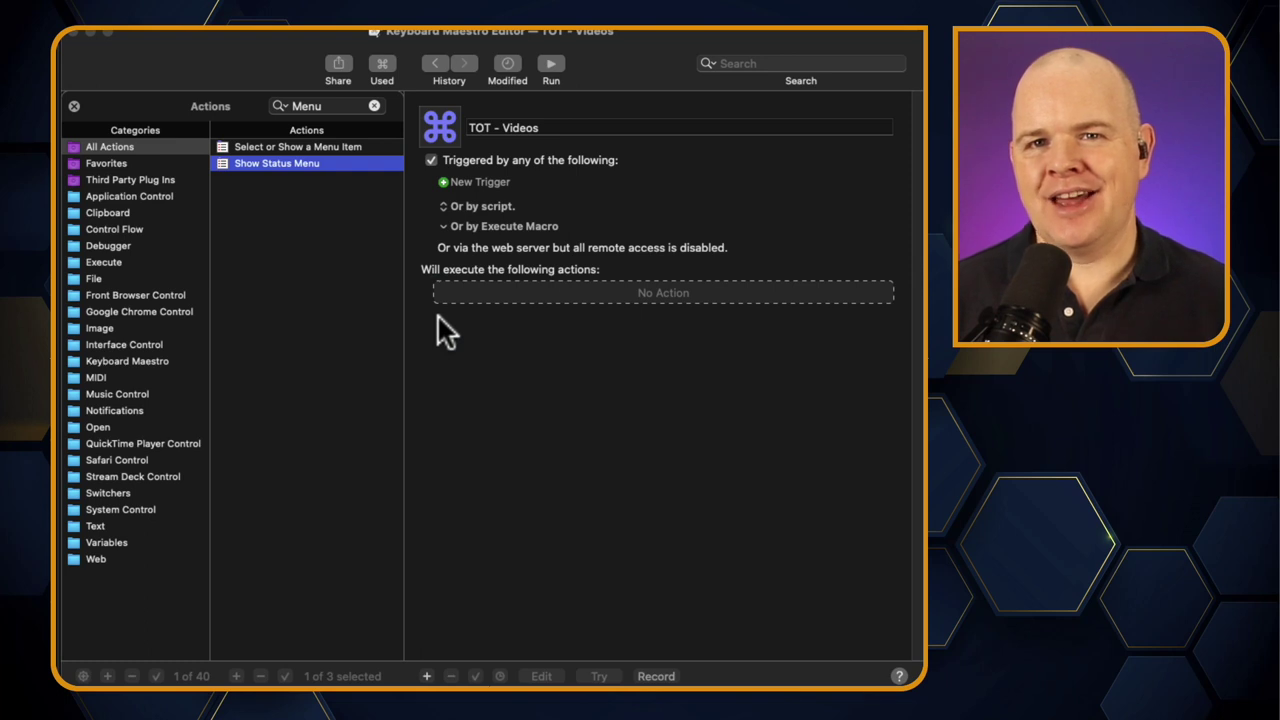
left_click(438, 318)
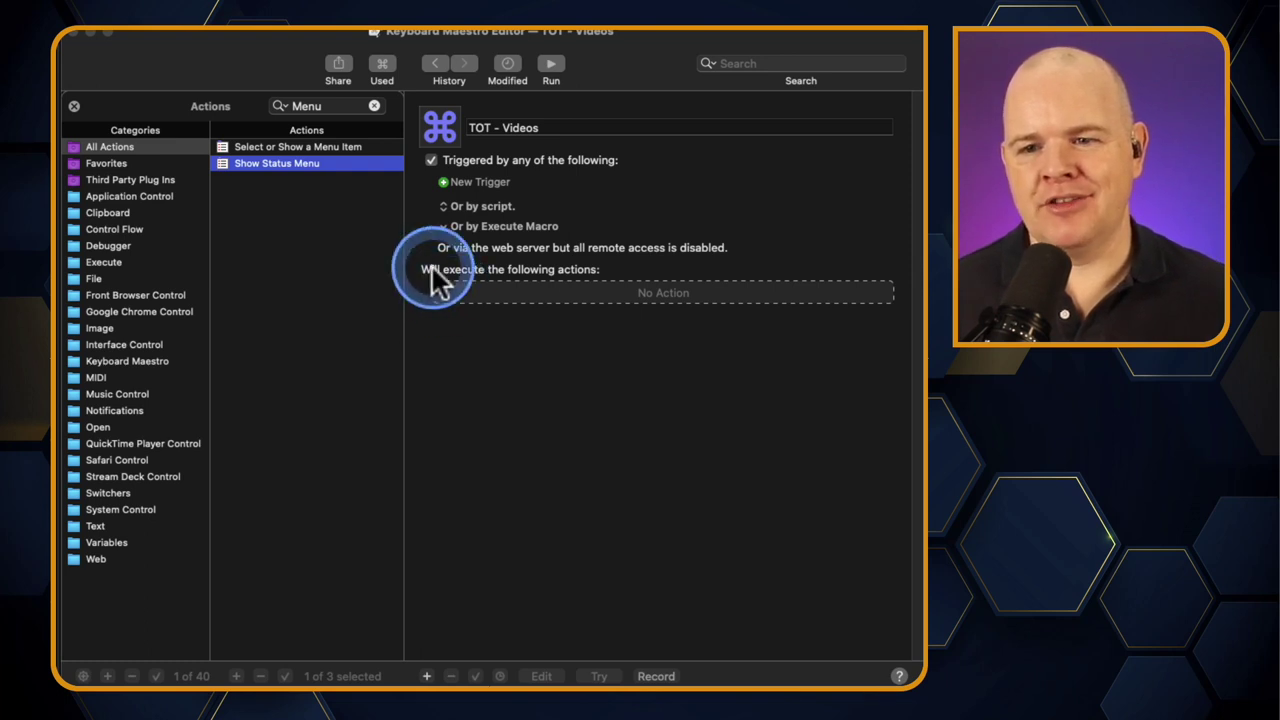
left_click(352, 102)
left_click_drag(357, 112, 292, 106)
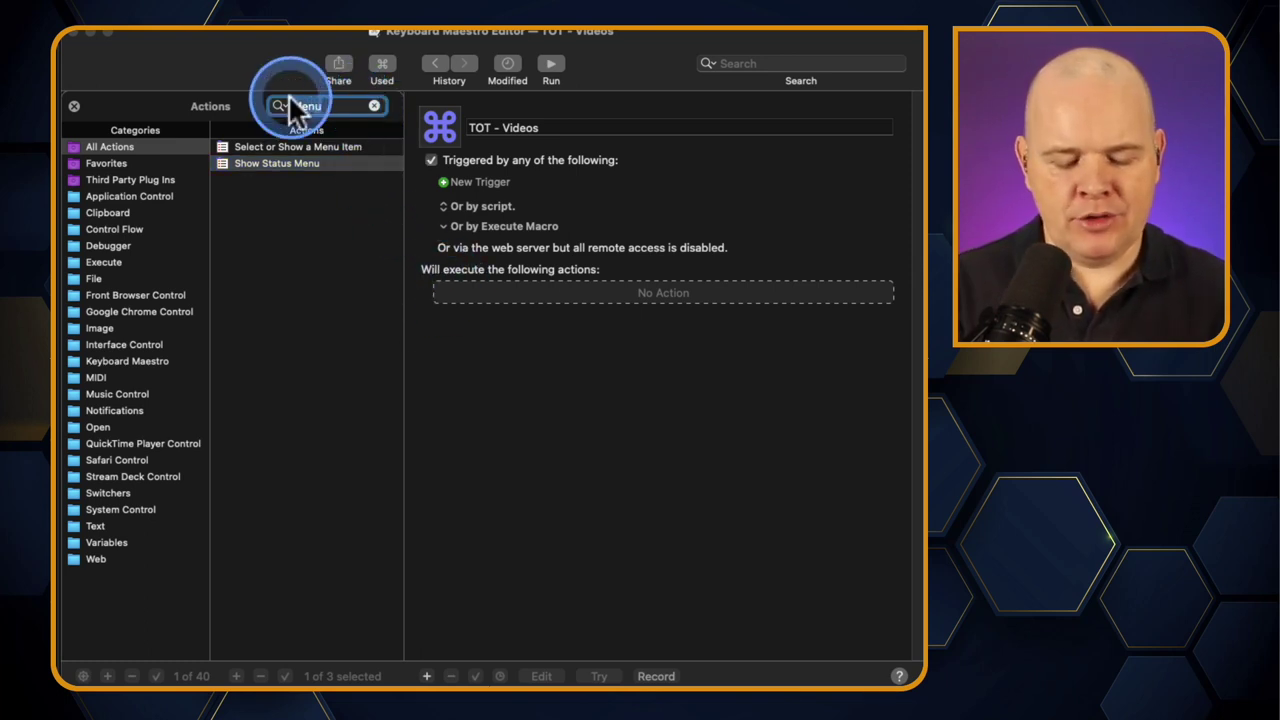
type("Active")
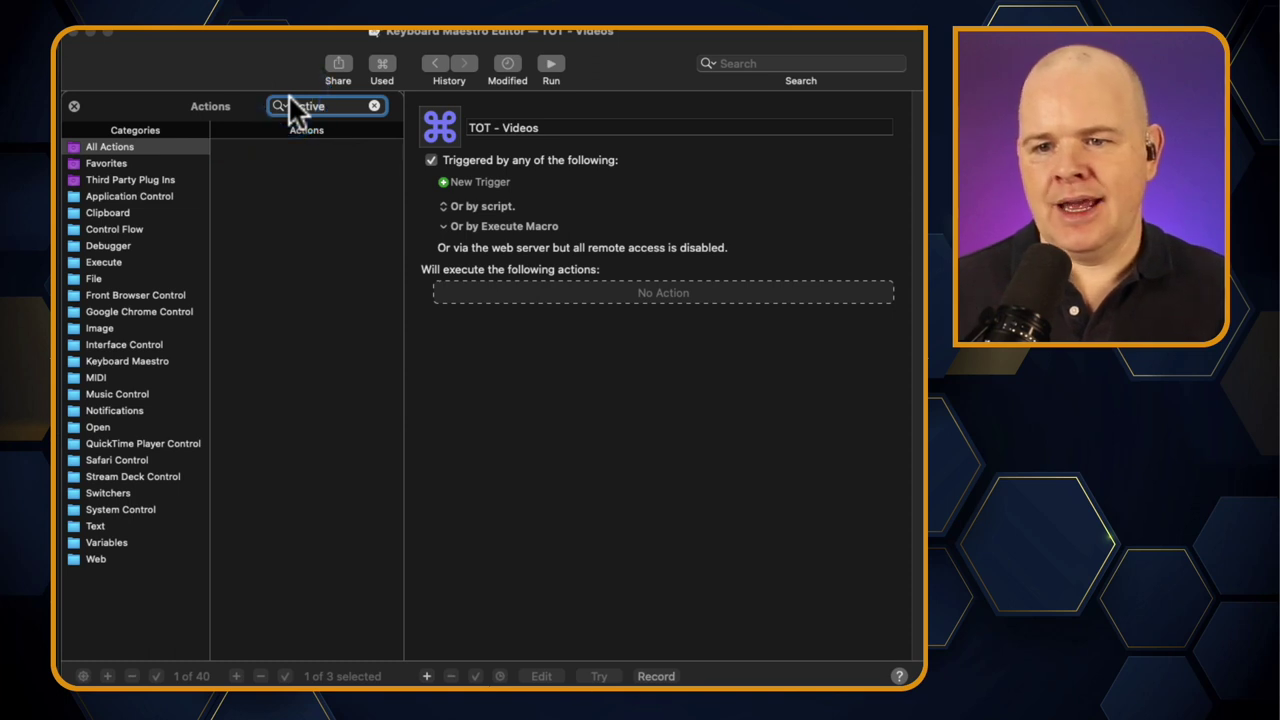
left_click(289, 104)
key("BackSpace")
type("a")
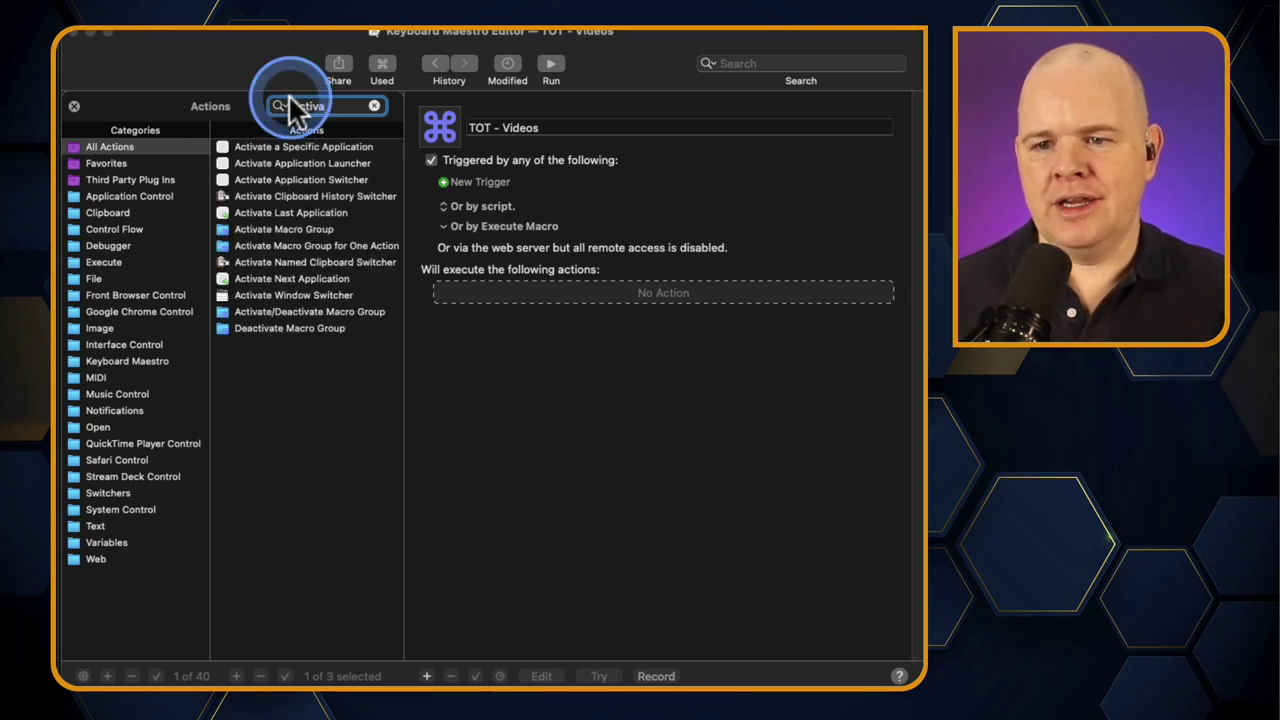
left_click_drag(272, 150, 253, 147)
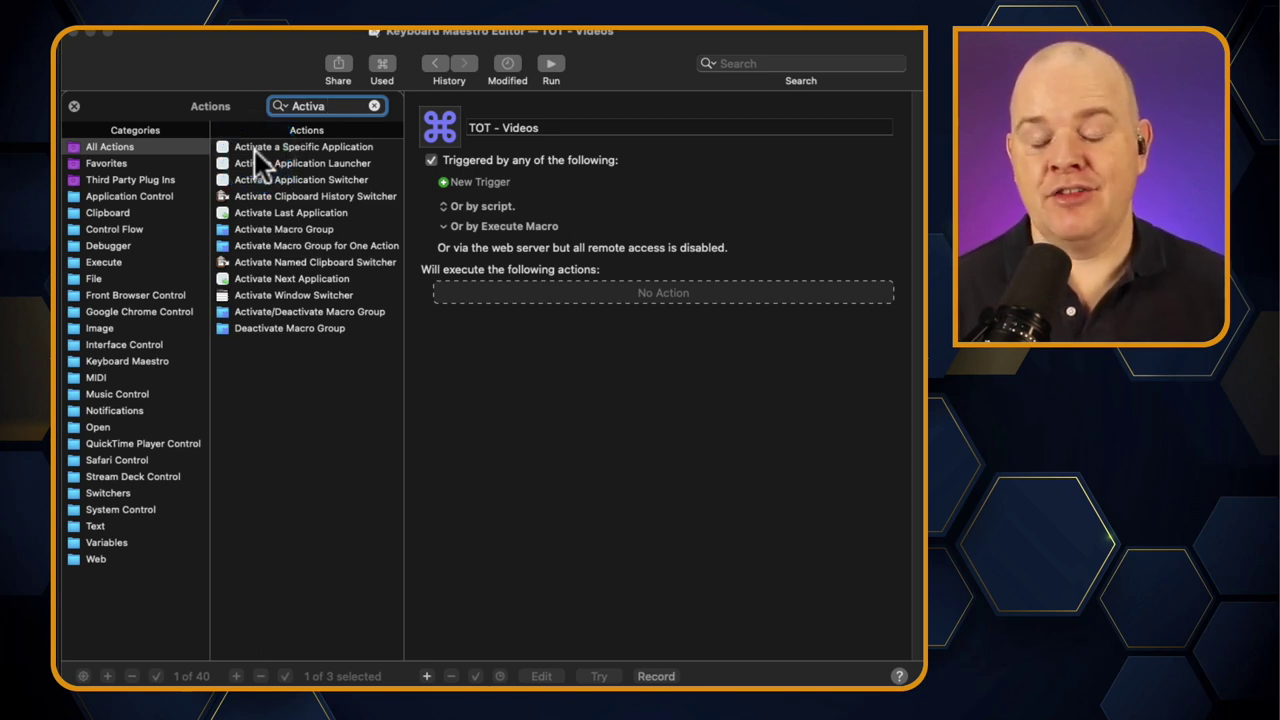
double_click(253, 147)
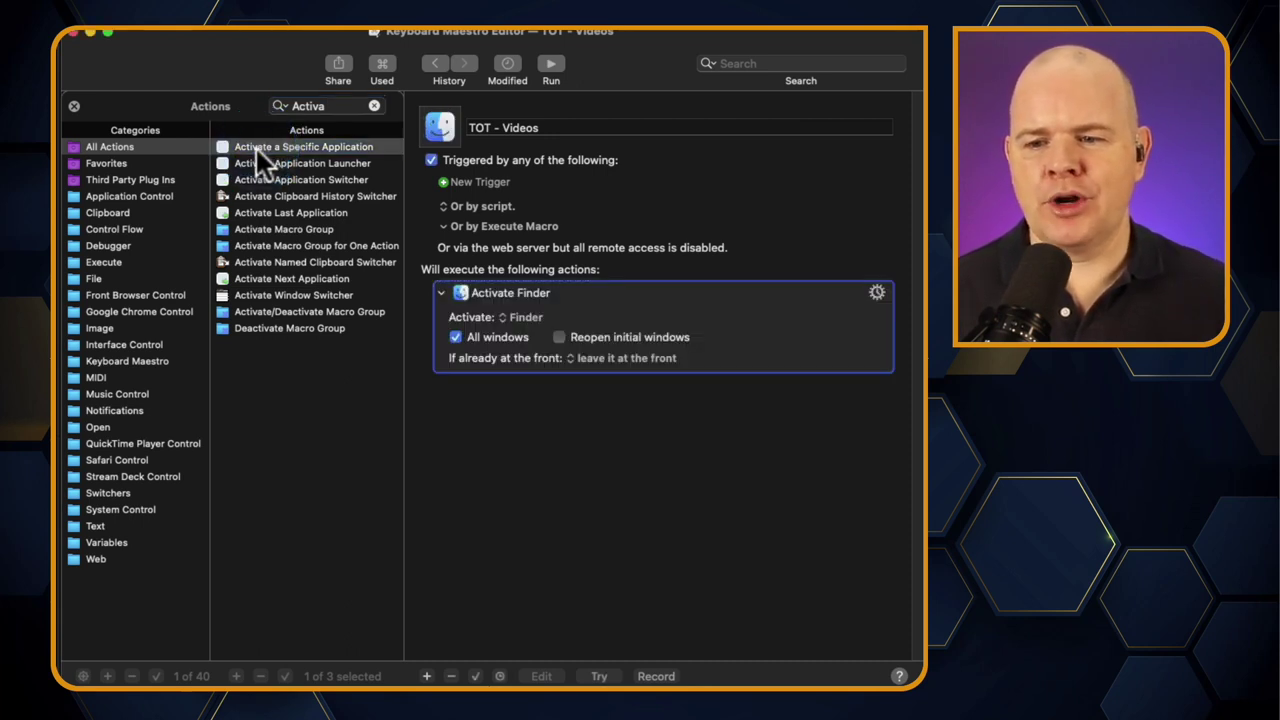
left_click(258, 150)
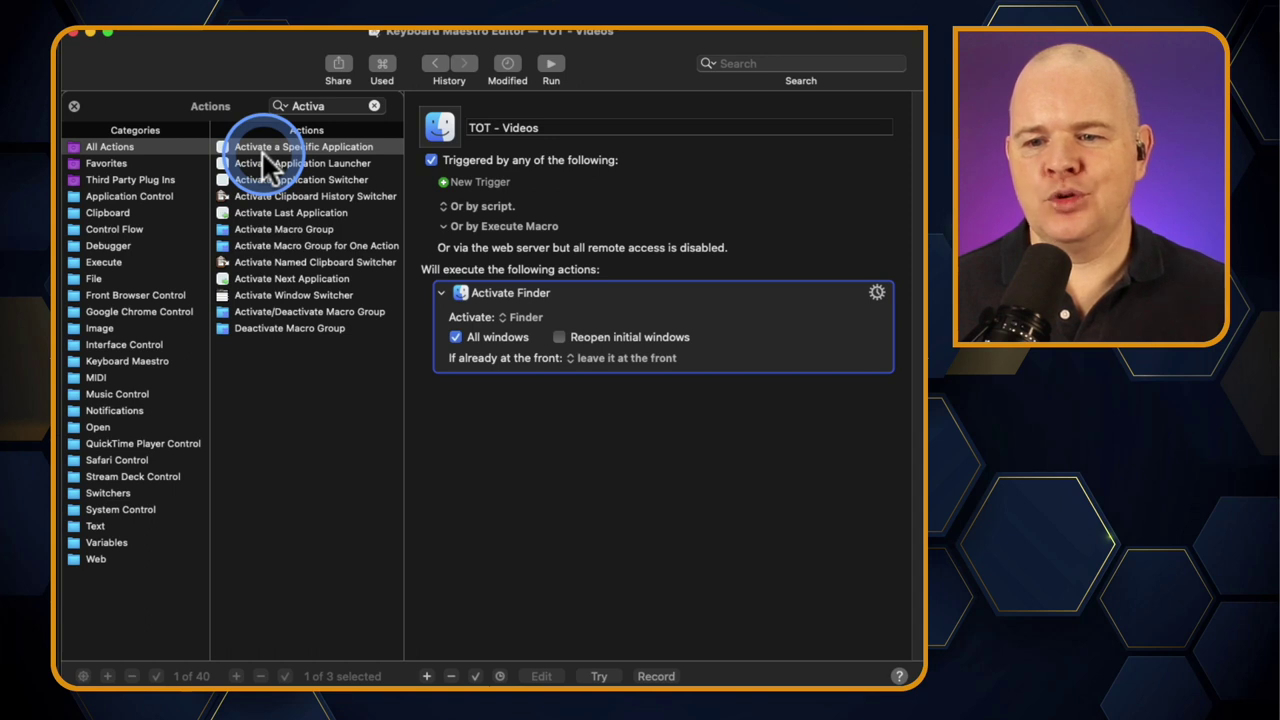
left_click(261, 150)
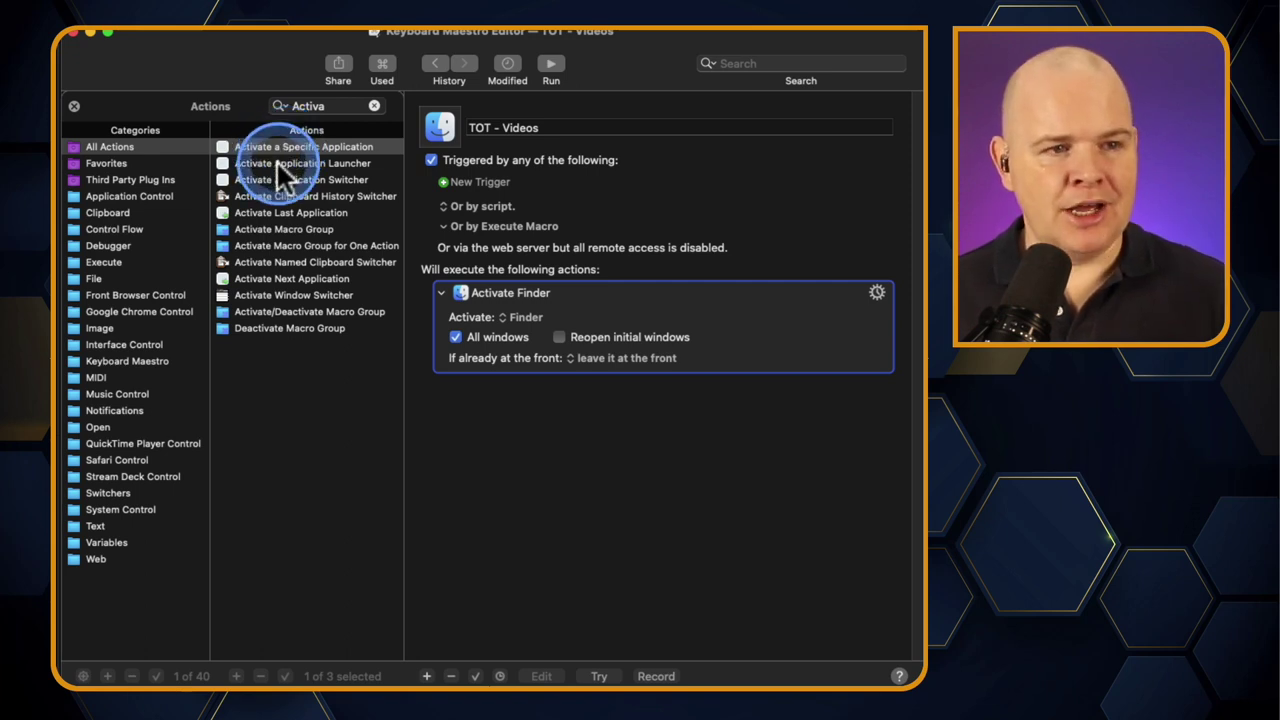
Step: Switch to Ecamm Live and examine the list of available profiles, locating the TOT profile
key("super+Tab")
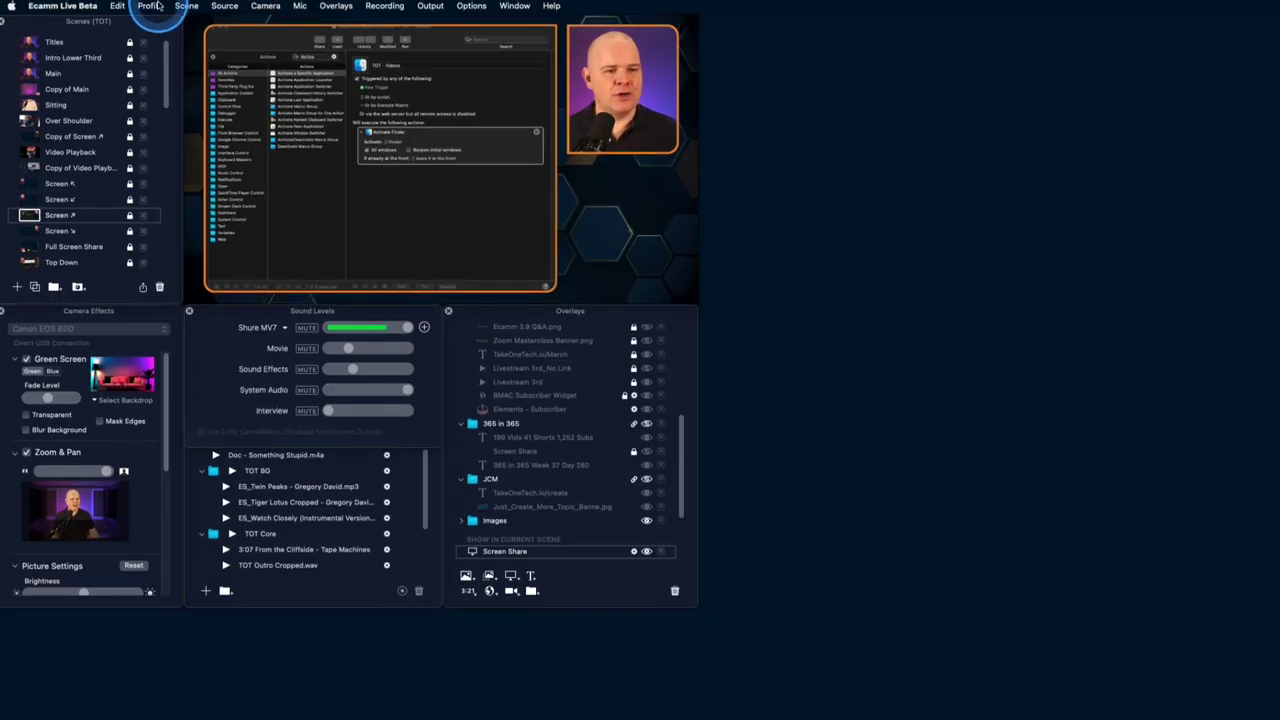
mouse_move(268, 75)
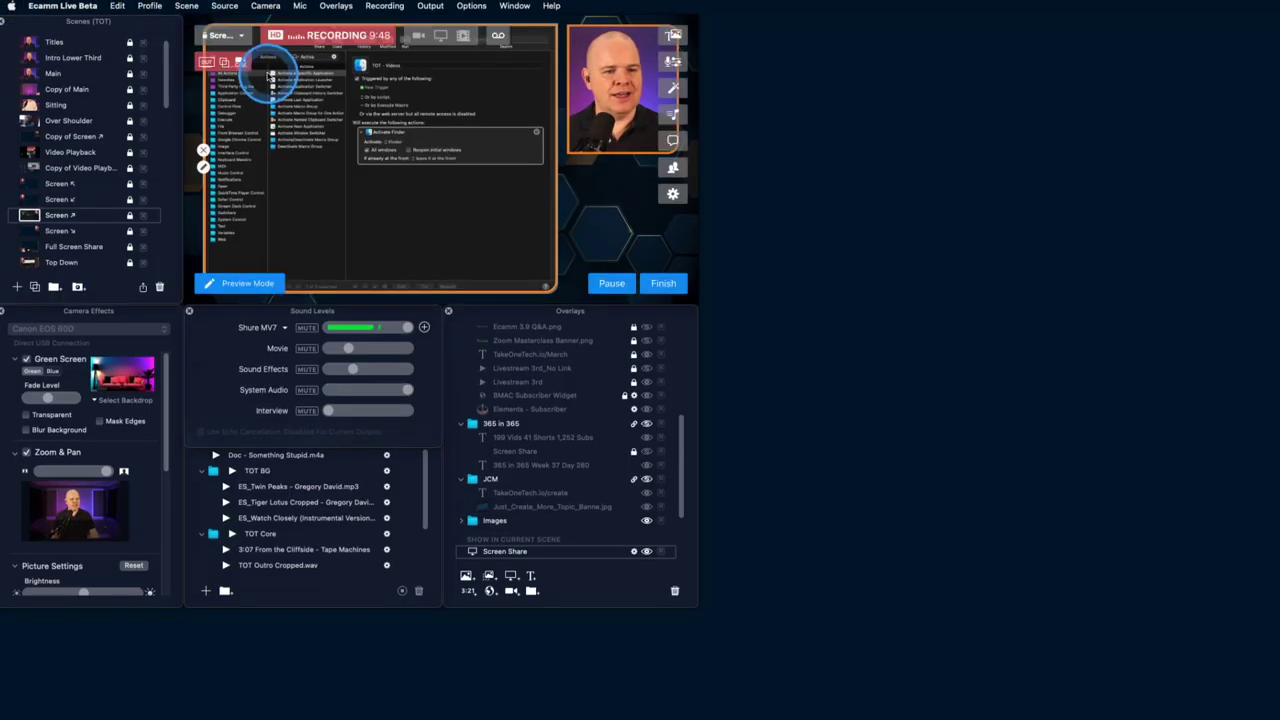
left_click(150, 6)
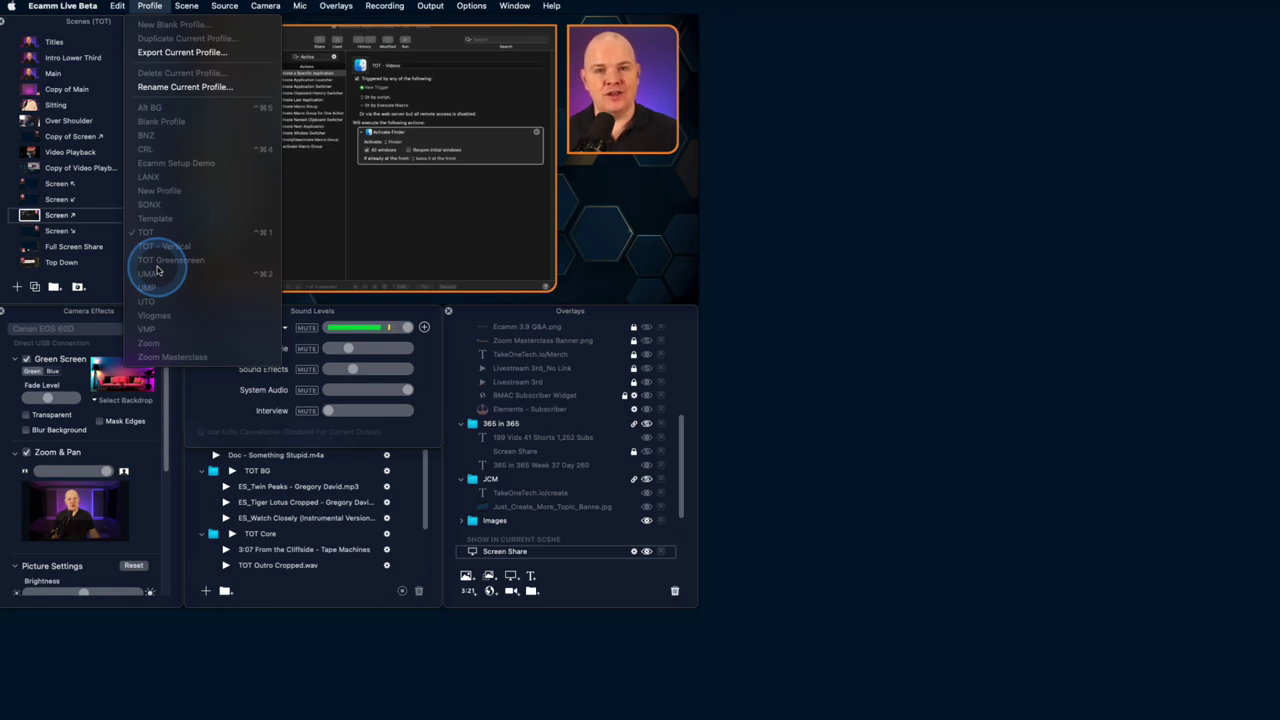
left_click(157, 270)
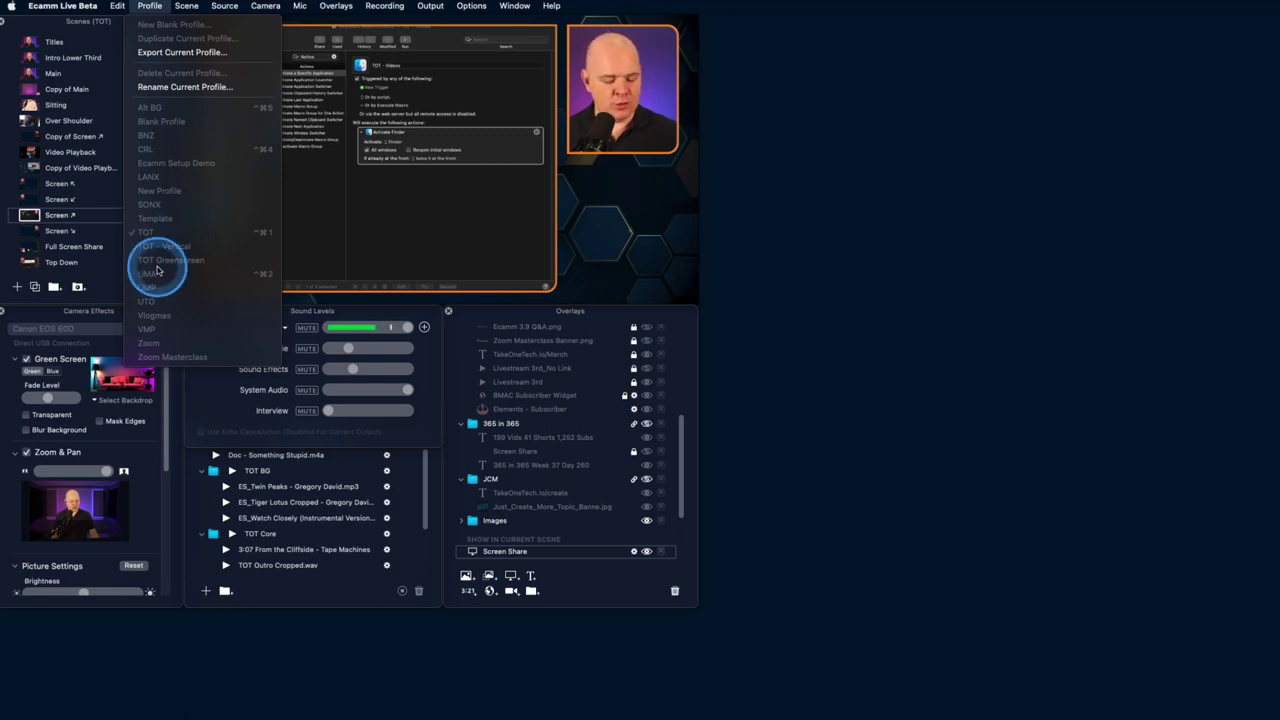
left_click_drag(157, 270, 144, 236)
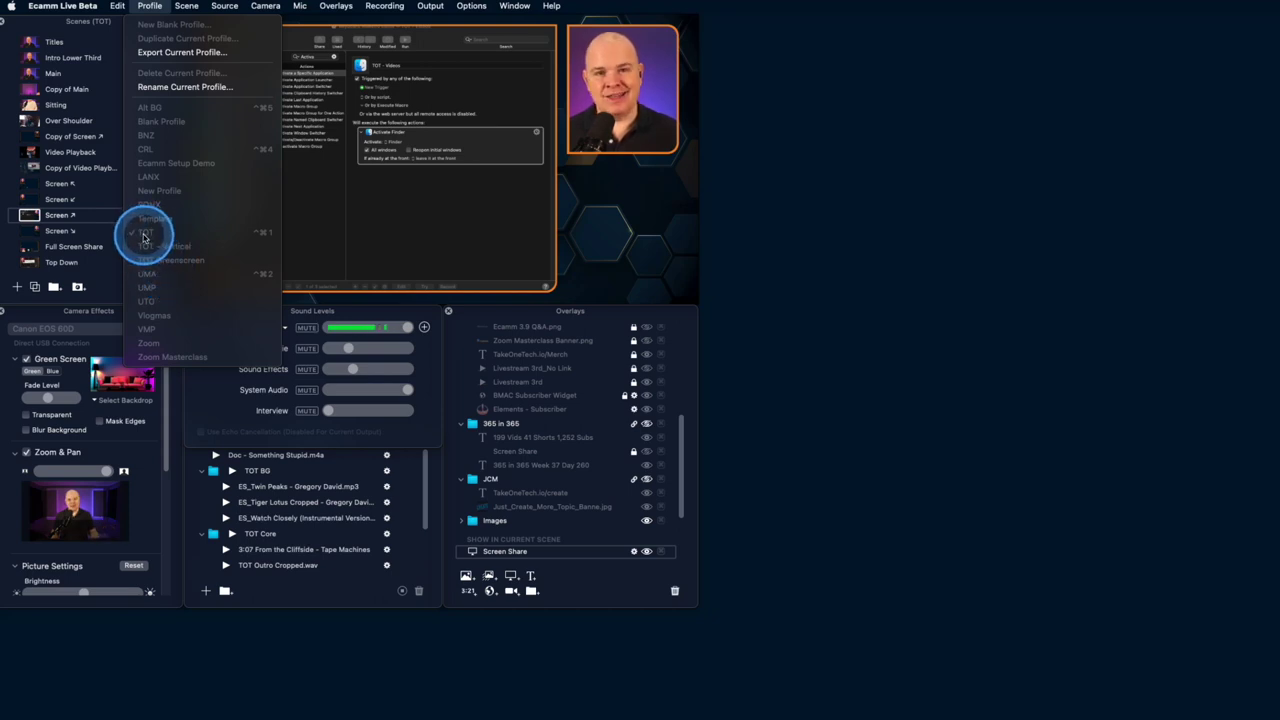
left_click(156, 237)
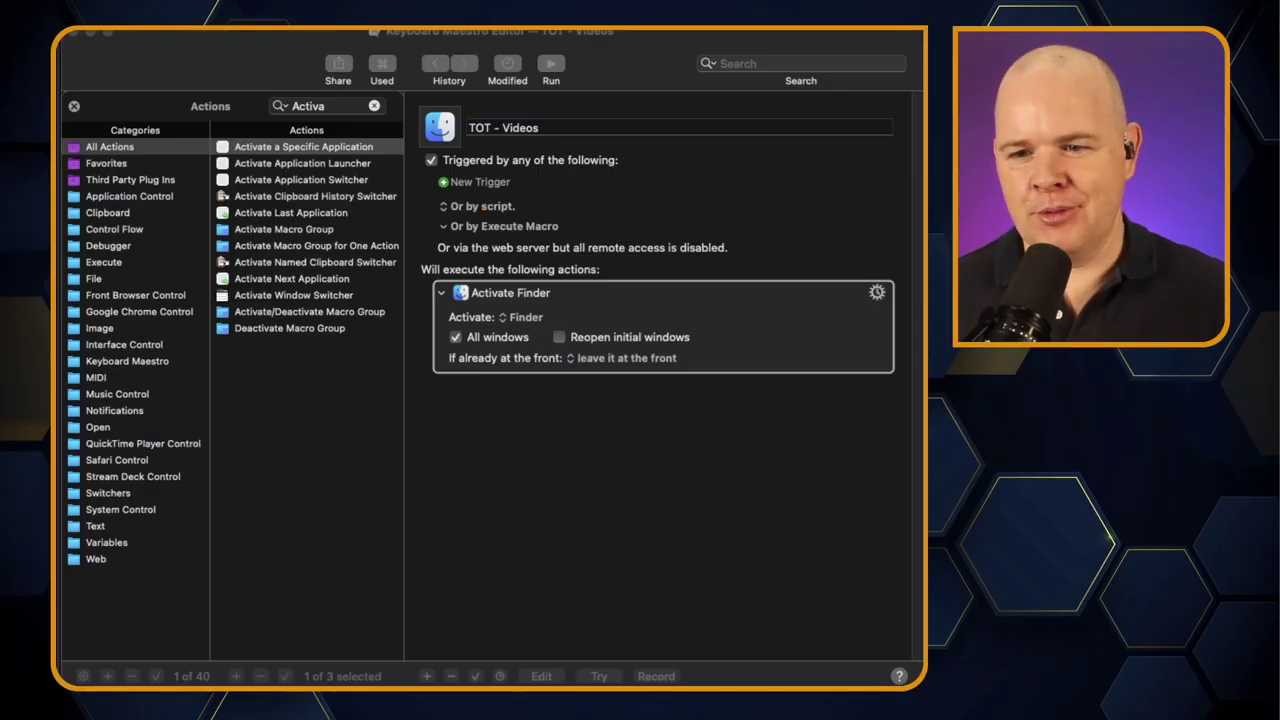
Step: Return to Keyboard Maestro, search the actions for "Menu" and add a Select or Show a Menu Item action
left_click(764, 506)
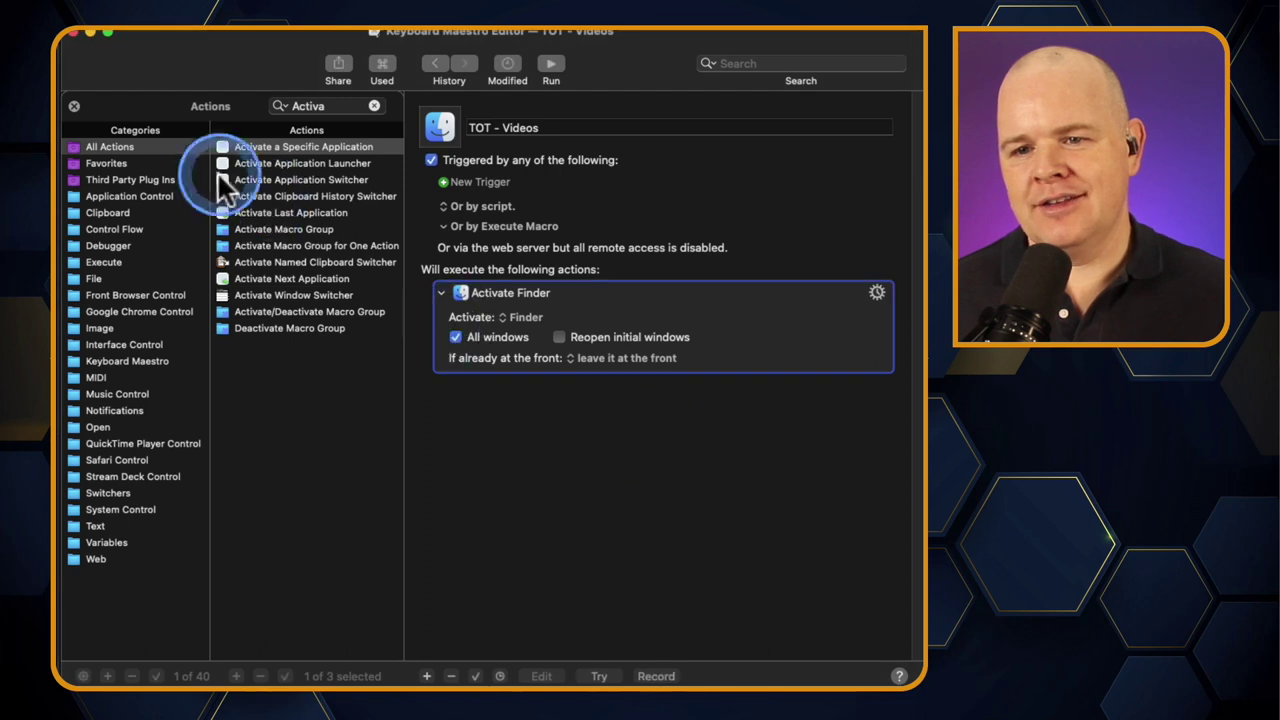
left_click(353, 105)
left_click(374, 105)
type("Menu")
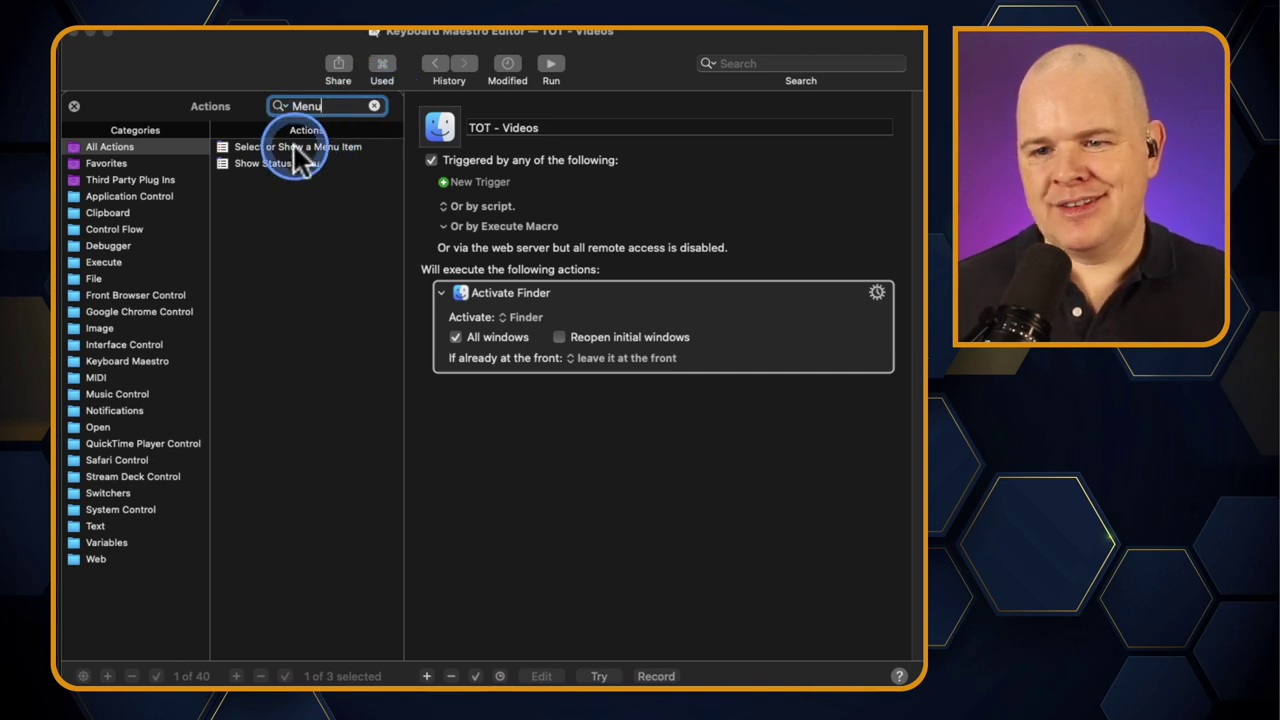
double_click(298, 146)
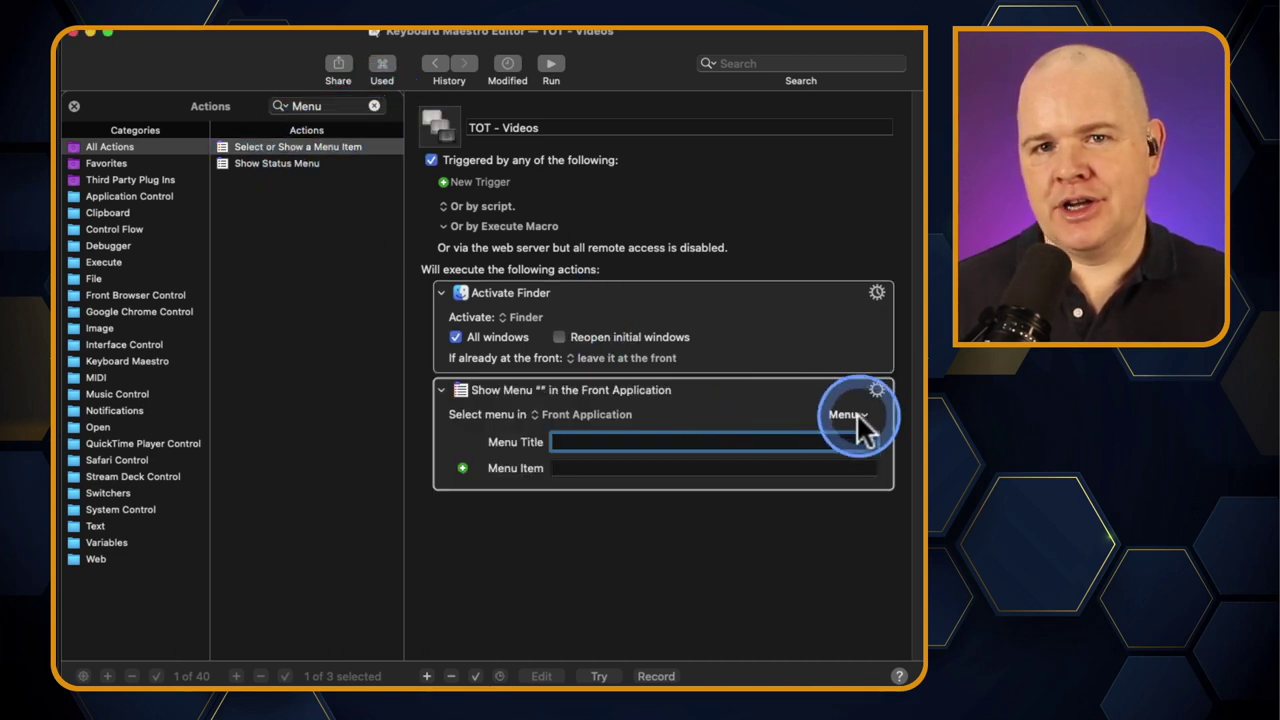
Step: Reposition the editor window for more room and set the menu action to select Profile > TOT in Ecamm Live Beta
left_click_drag(757, 52, 484, 43)
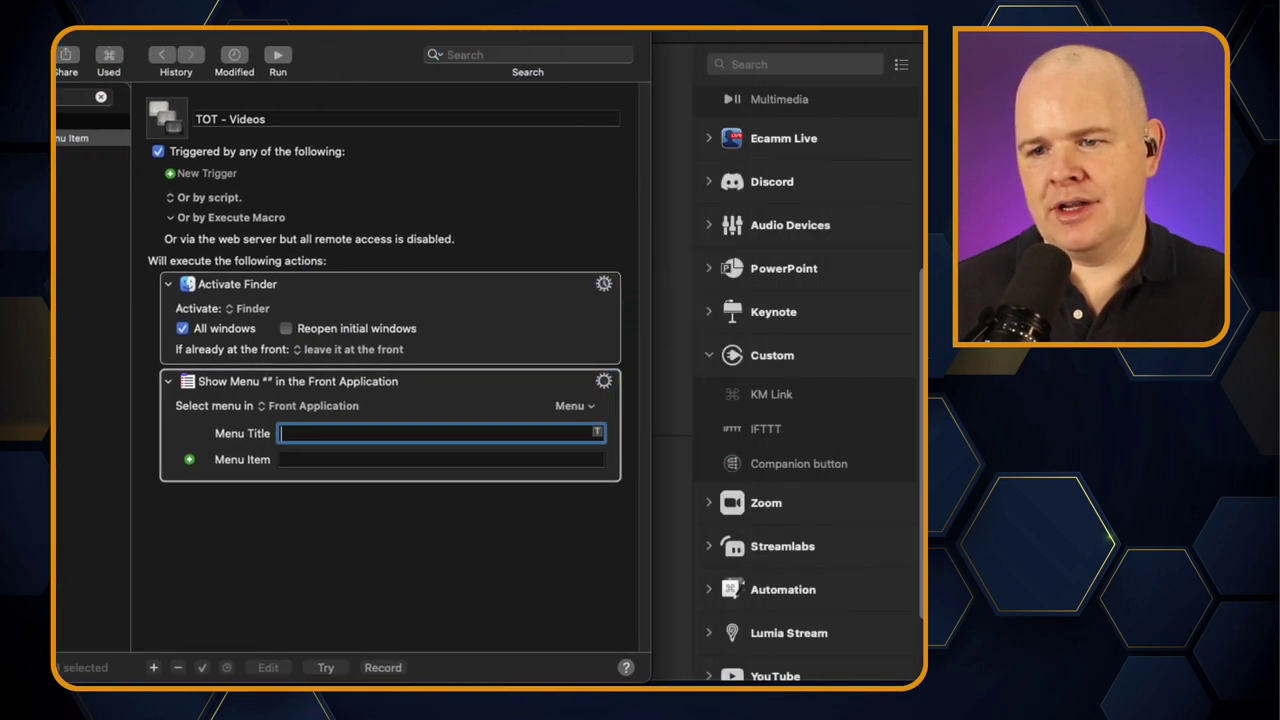
left_click(743, 43)
left_click(578, 410)
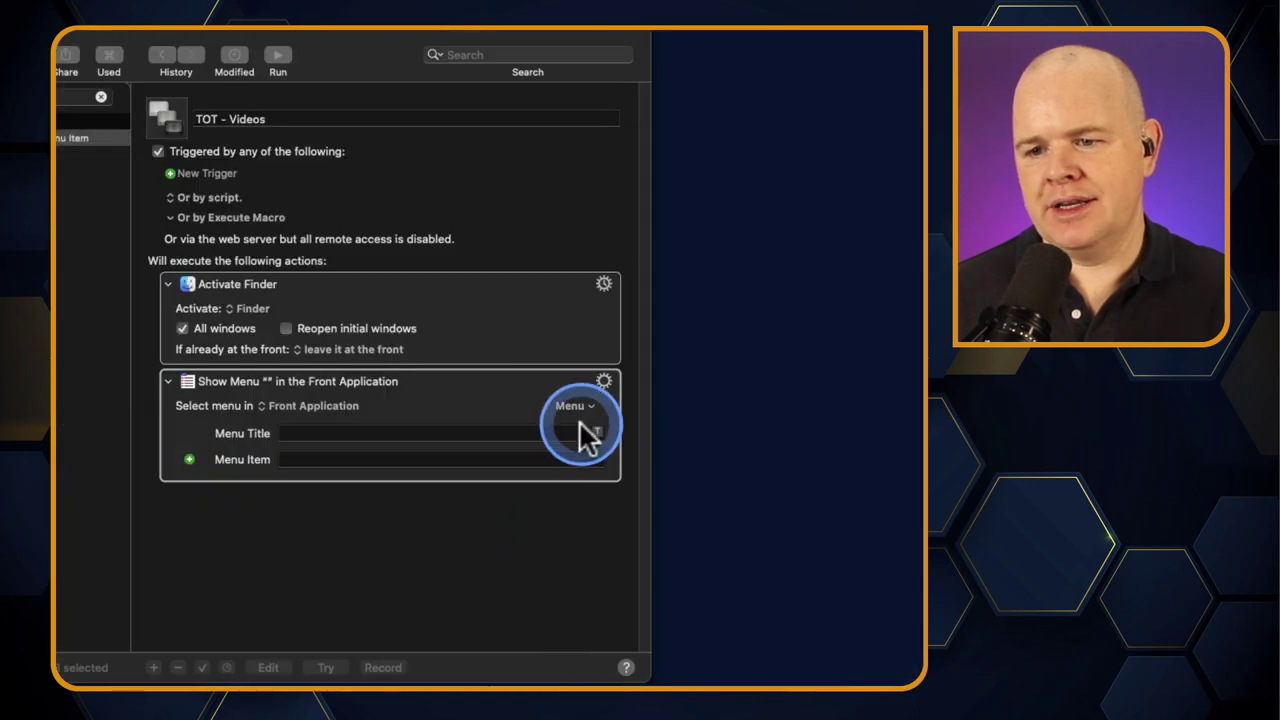
mouse_move(605, 425)
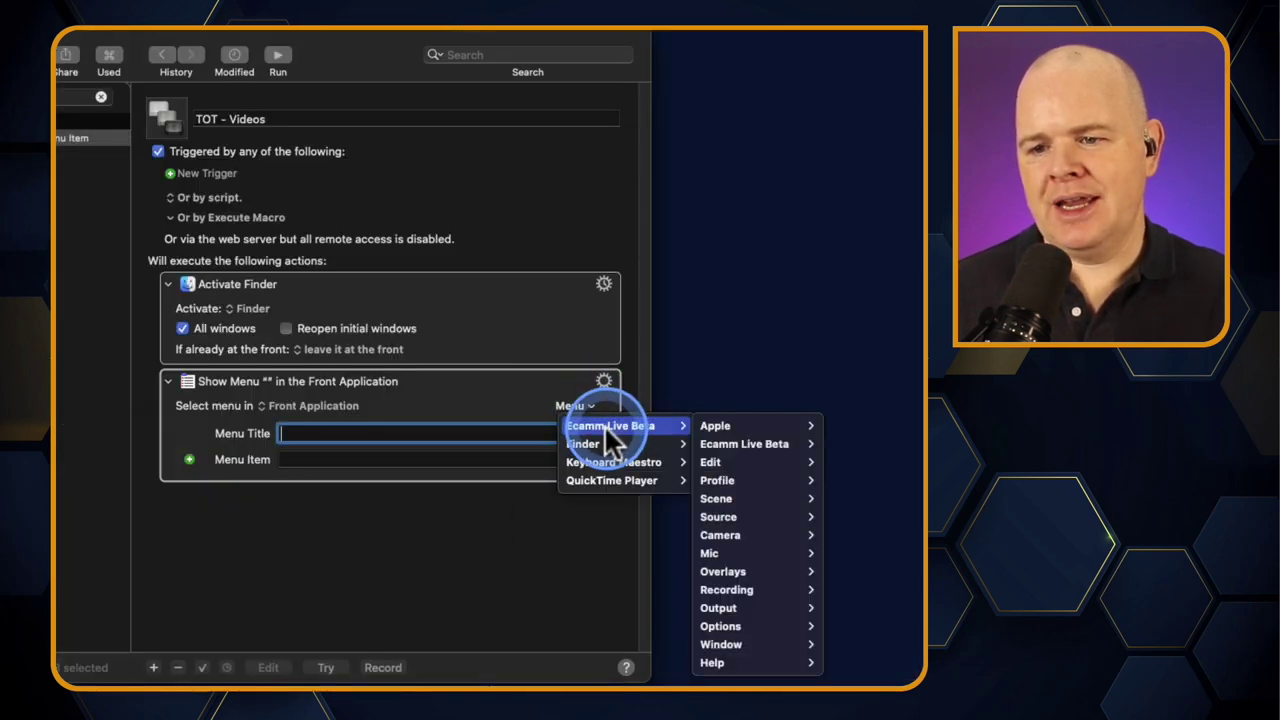
mouse_move(742, 428)
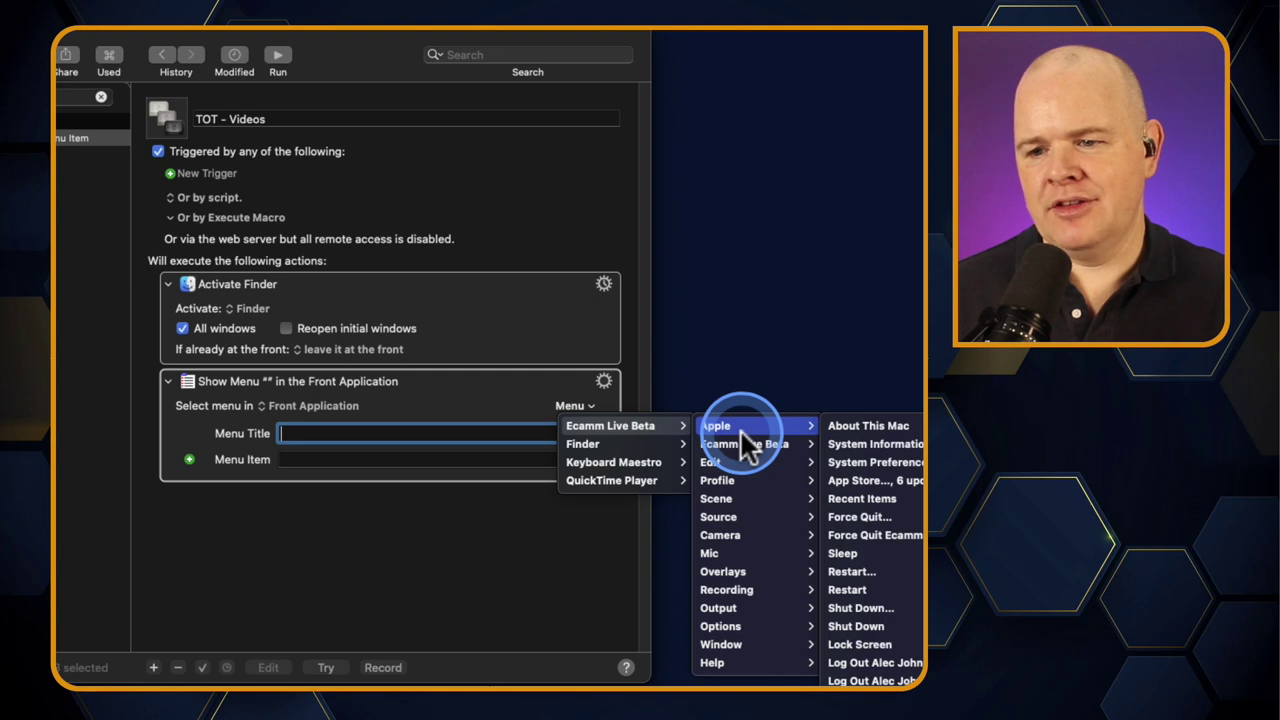
mouse_move(735, 480)
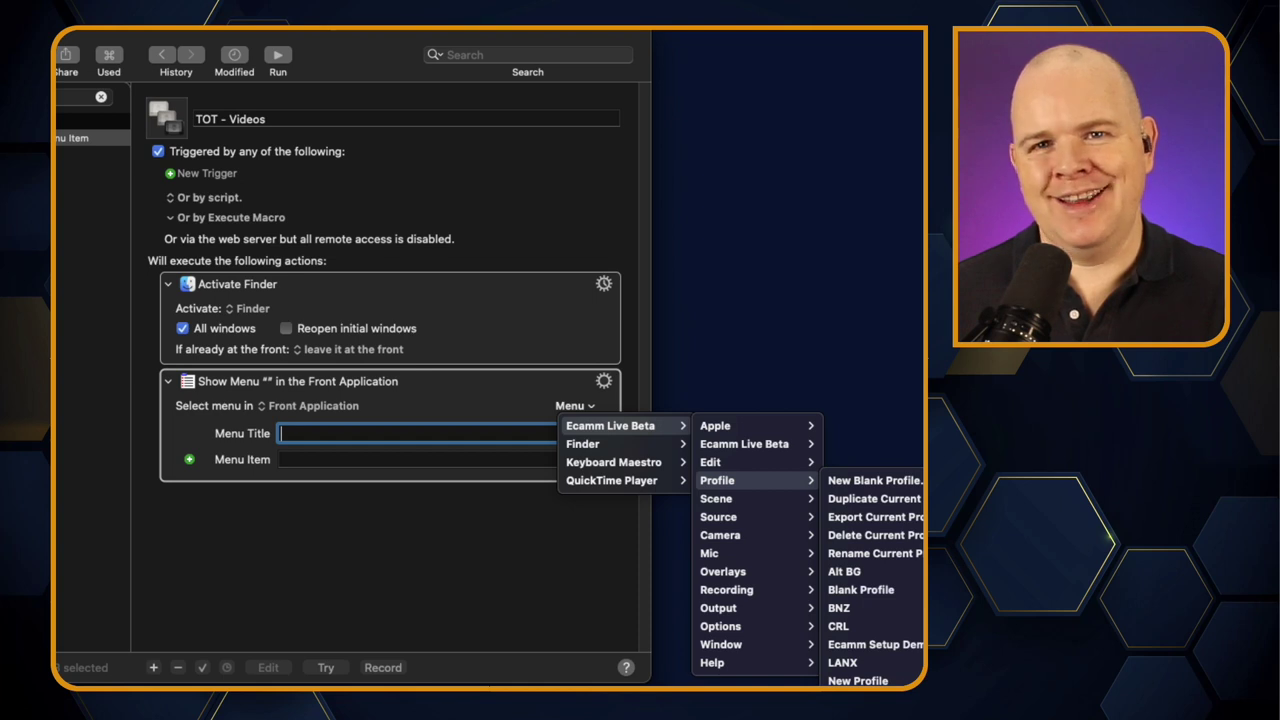
left_click(860, 700)
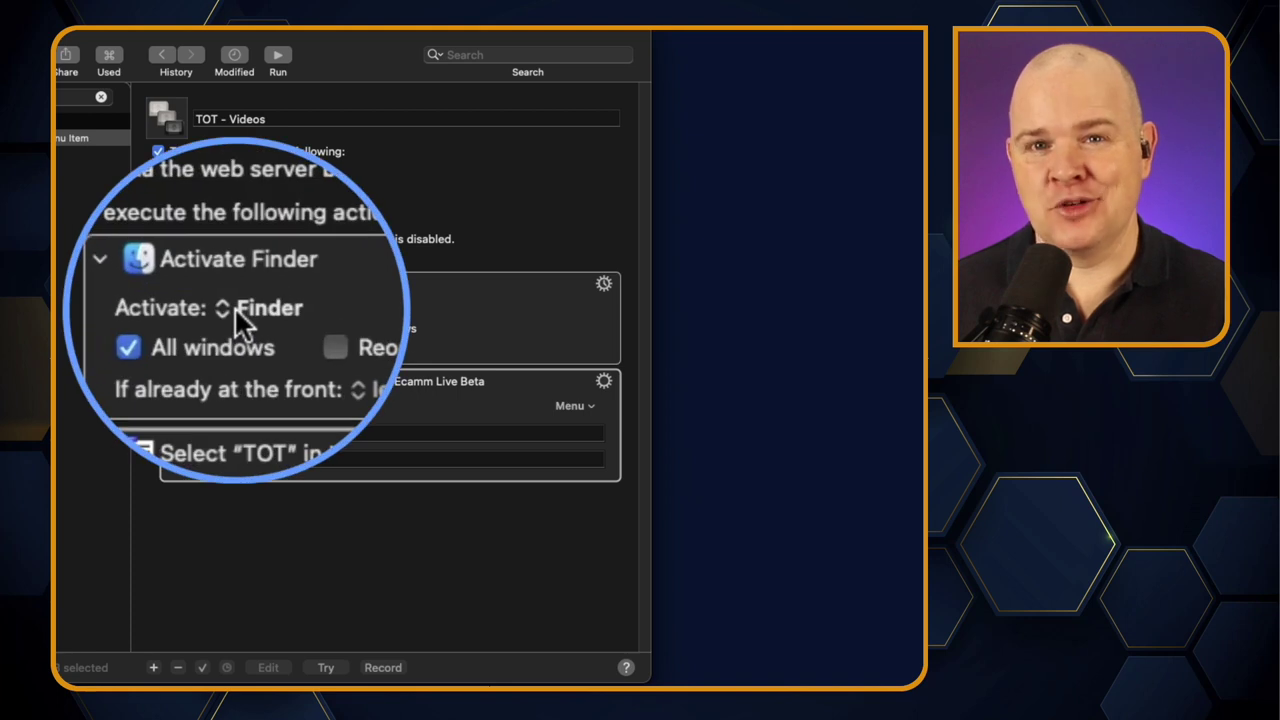
Step: Change the application in the Activate action from Finder to Ecamm Live Beta
left_click(234, 306)
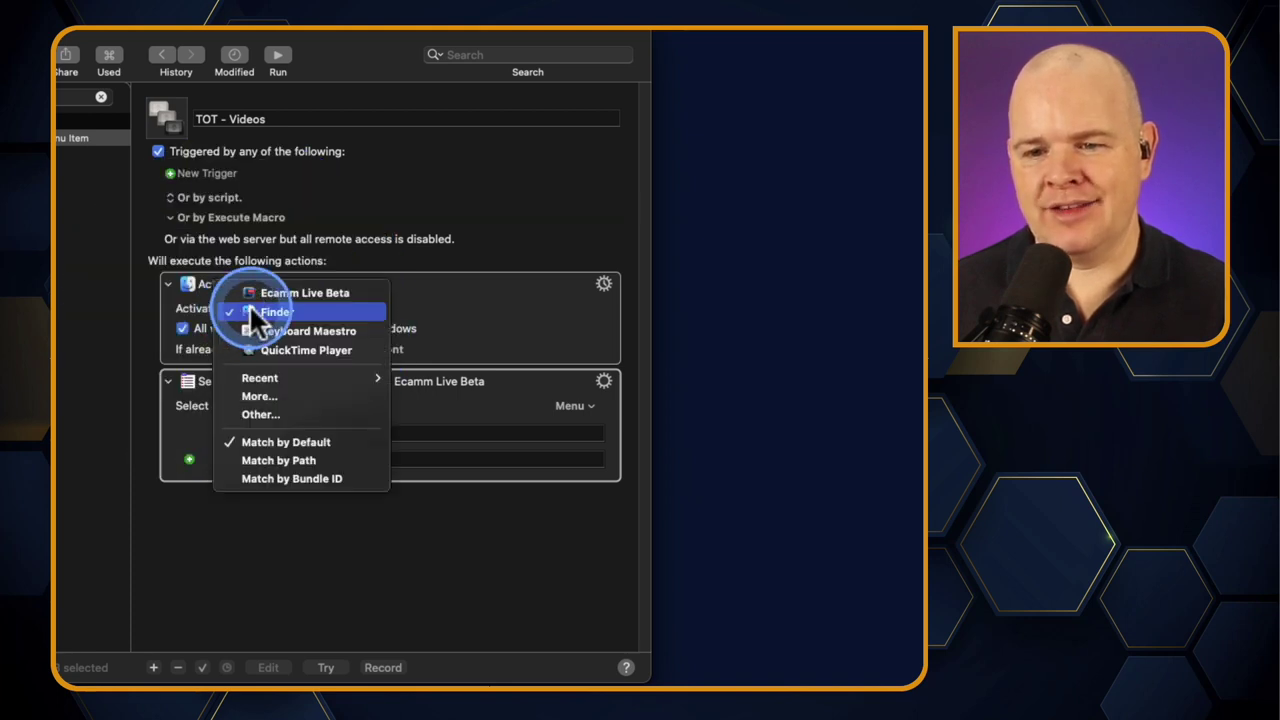
left_click(259, 292)
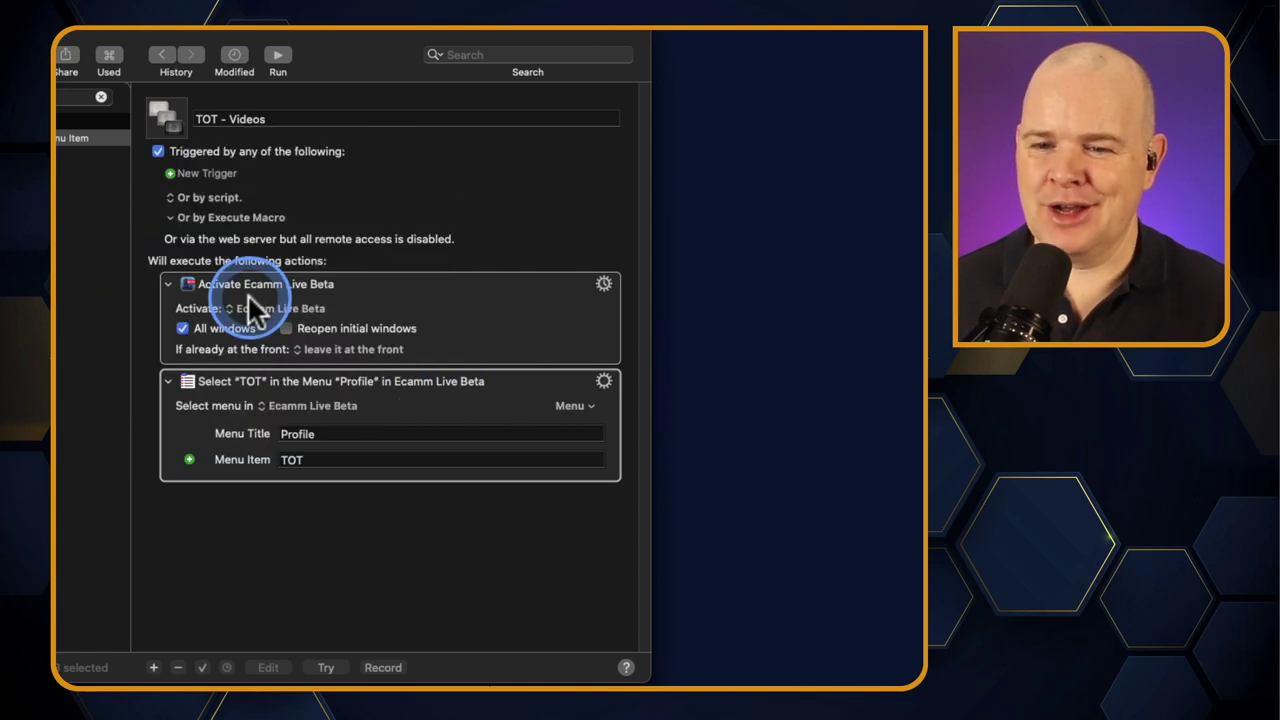
left_click(313, 460)
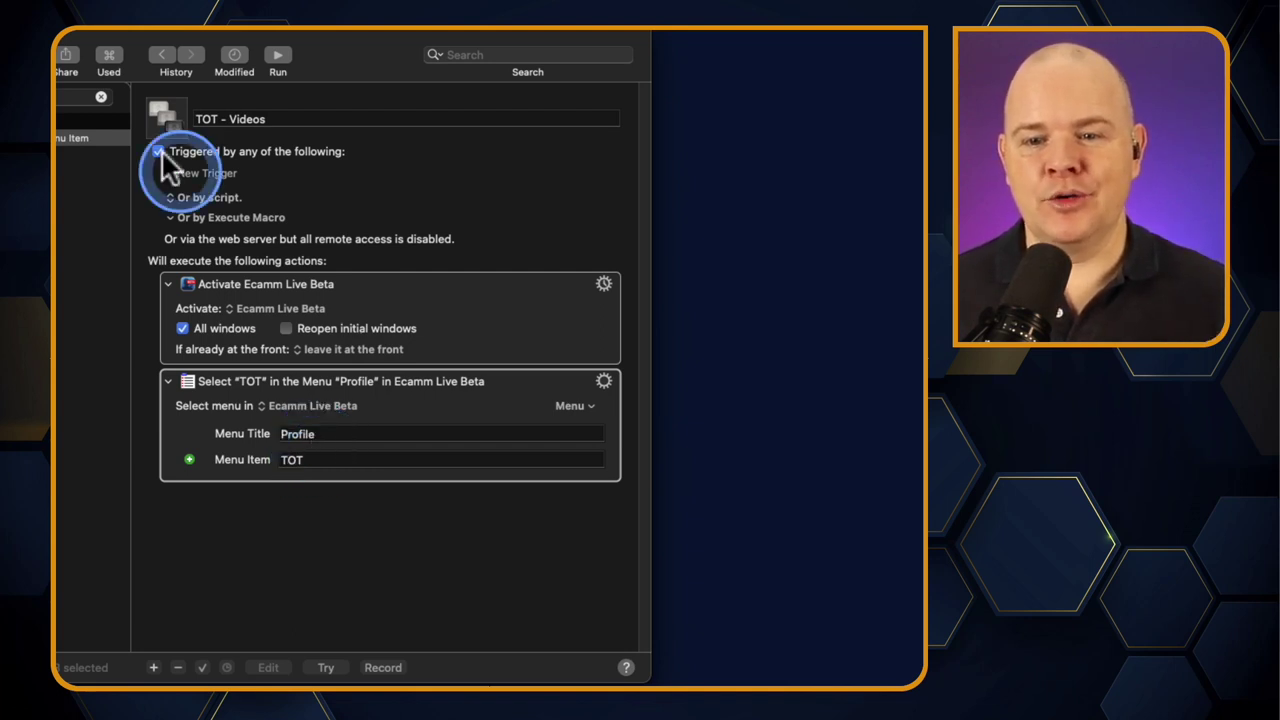
Step: Search the actions for "macro" and add an Execute a Macro action after the profile selection
left_click(58, 466)
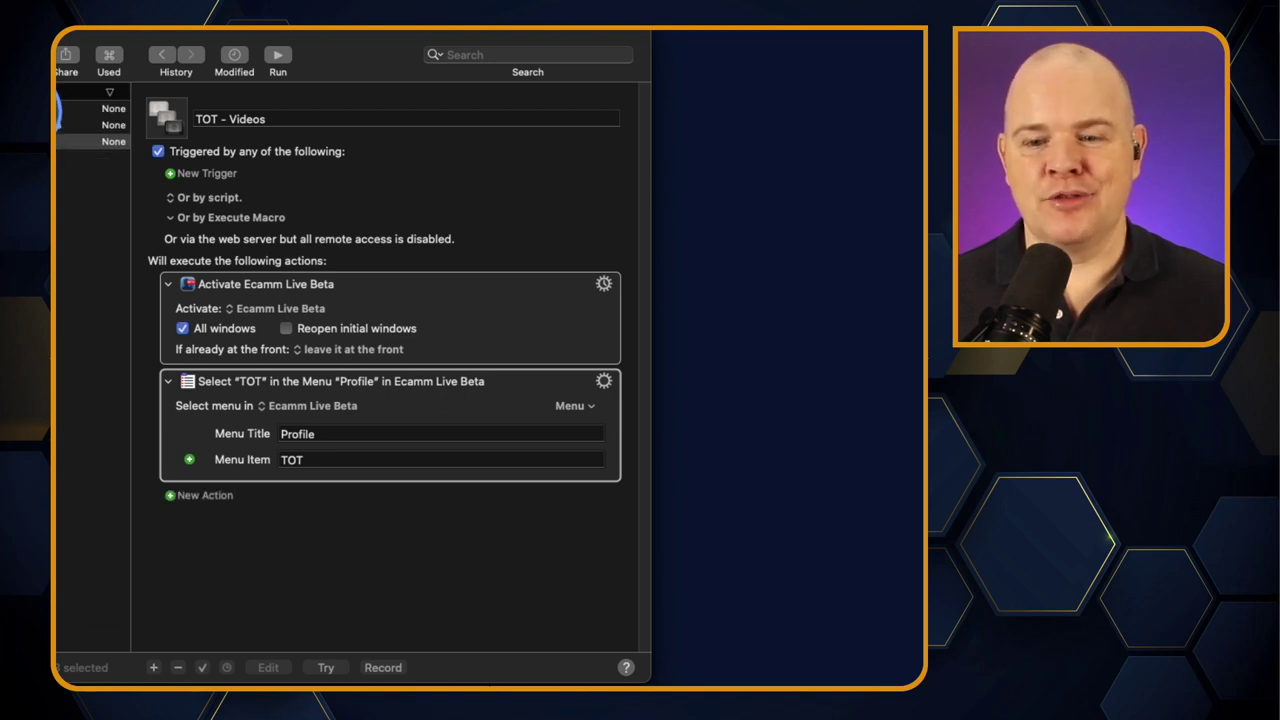
left_click(170, 496)
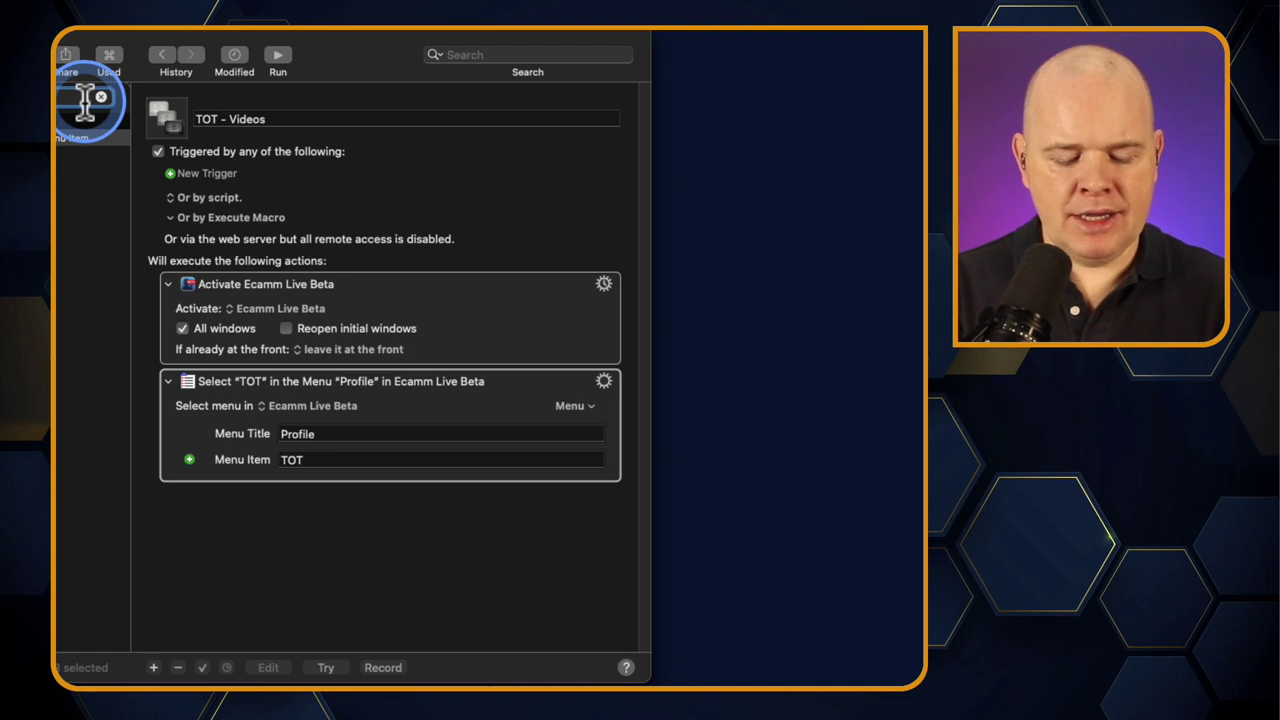
type("macro")
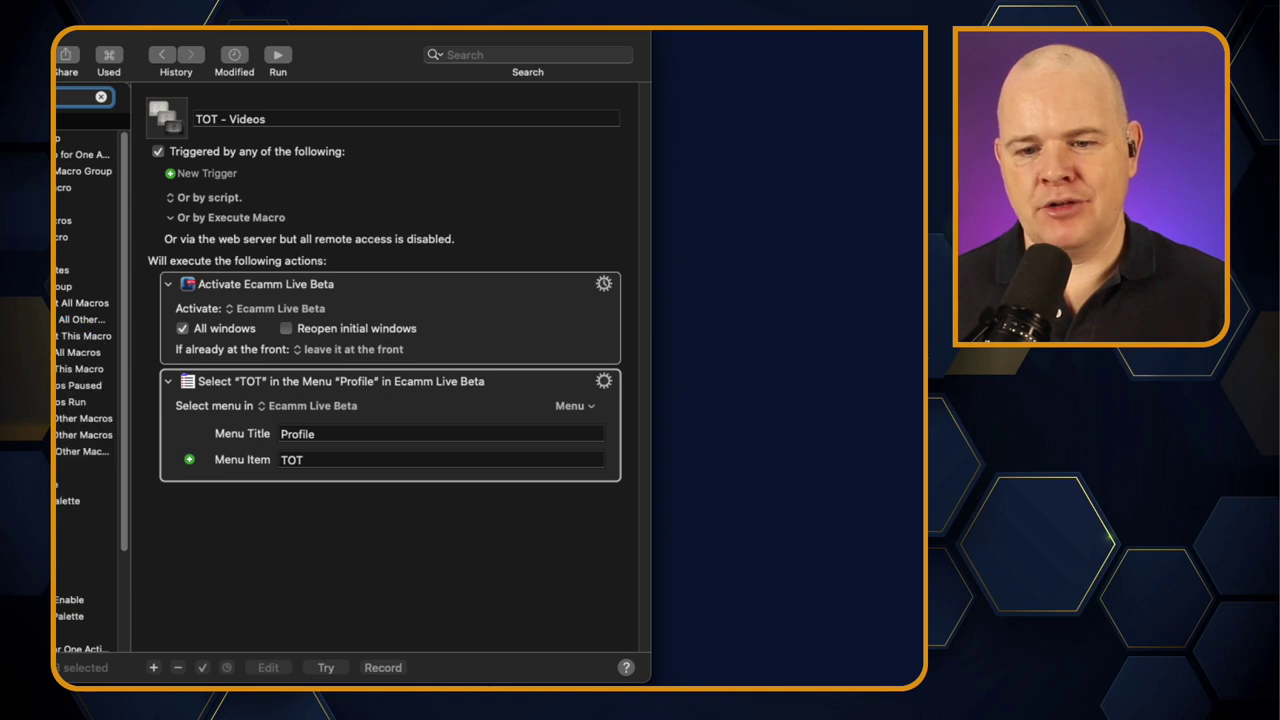
double_click(86, 468)
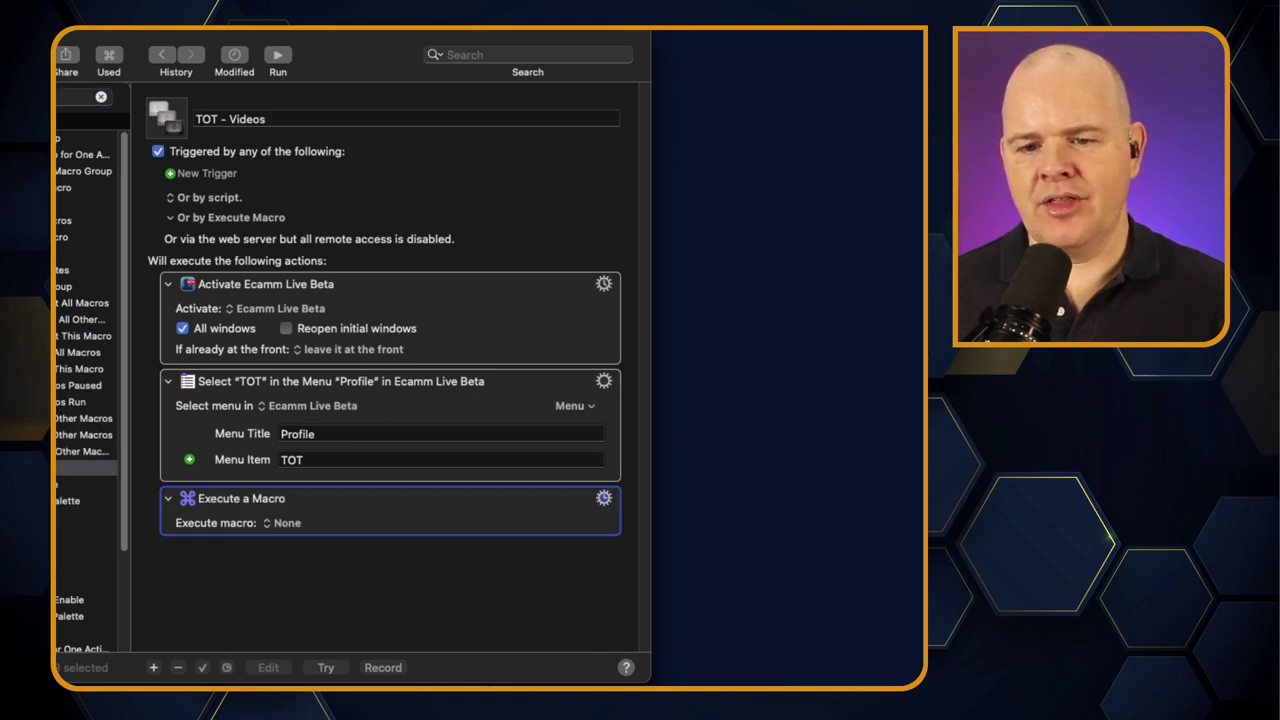
Step: Set the Execute a Macro action in the TOT - Videos macro to run the Base Windows macro
left_click(266, 520)
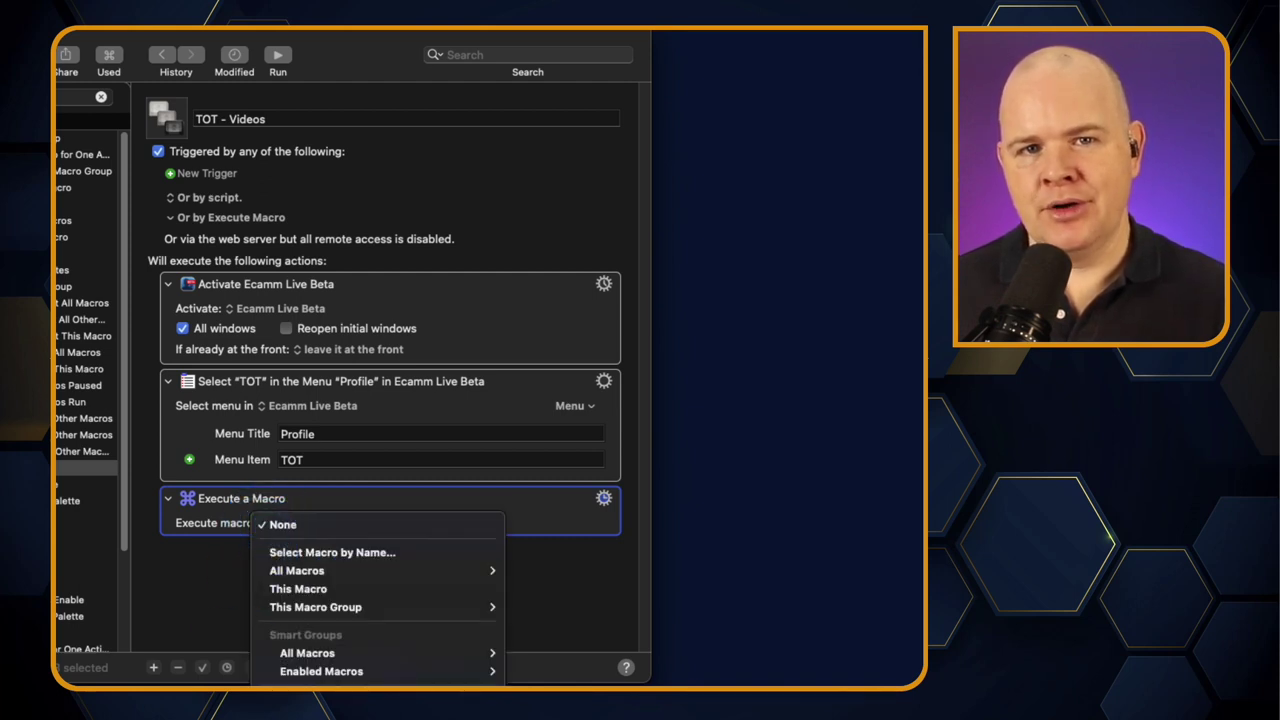
left_click(388, 48)
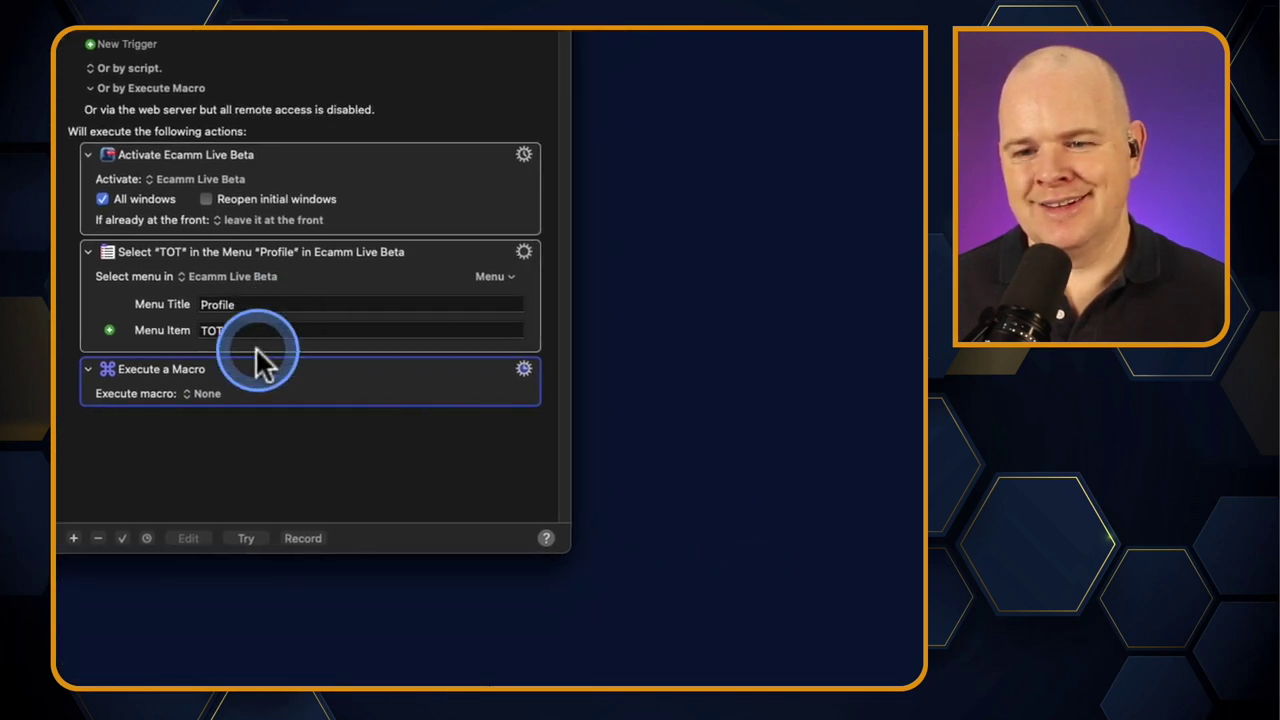
left_click(195, 392)
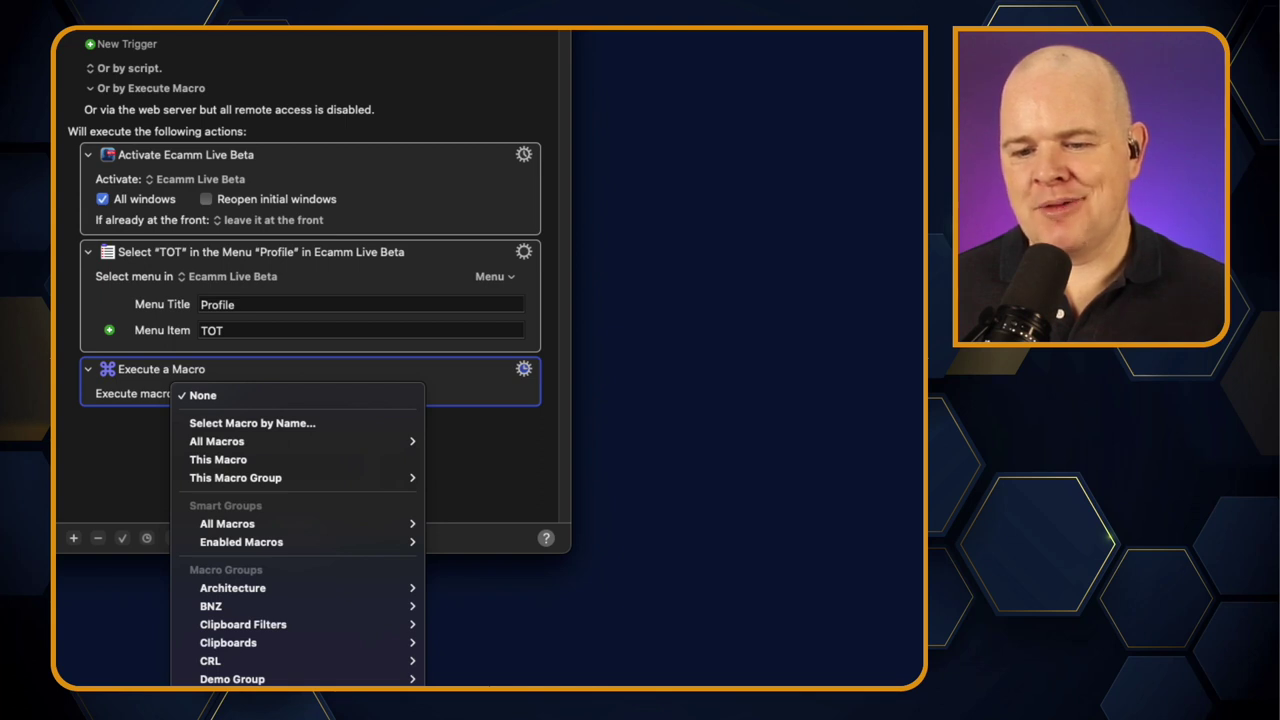
key("Return")
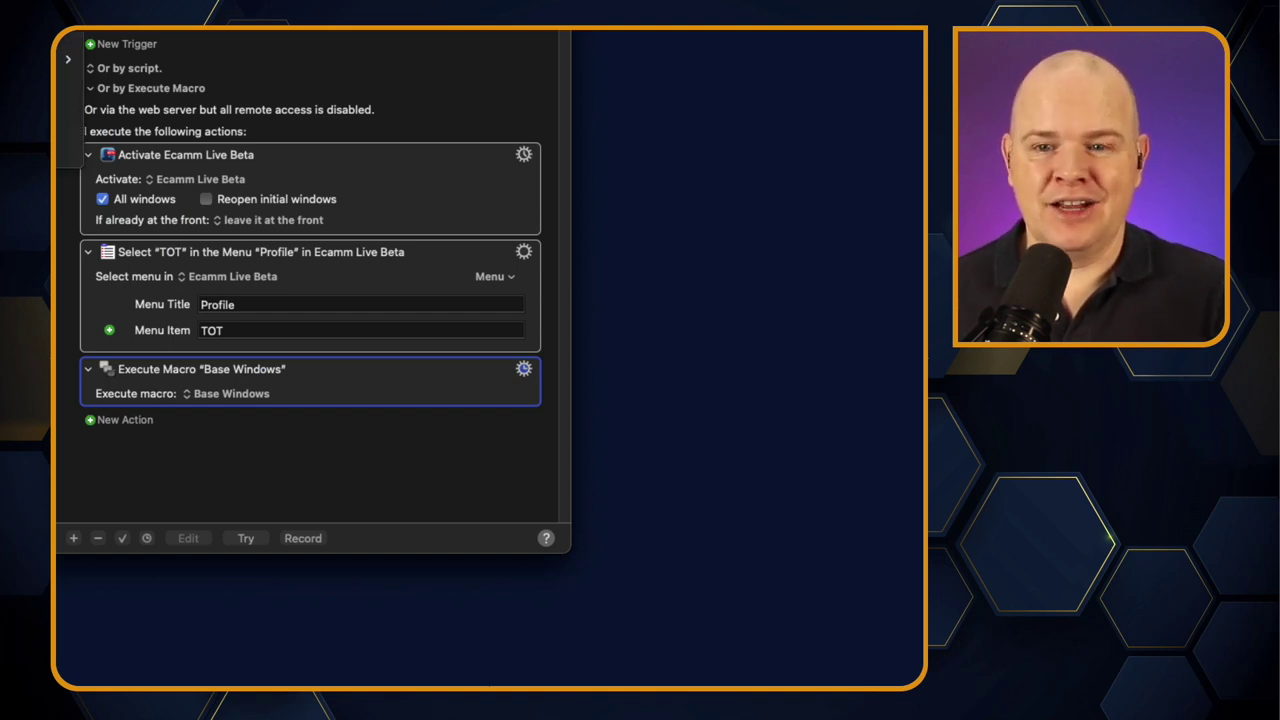
left_click(68, 97)
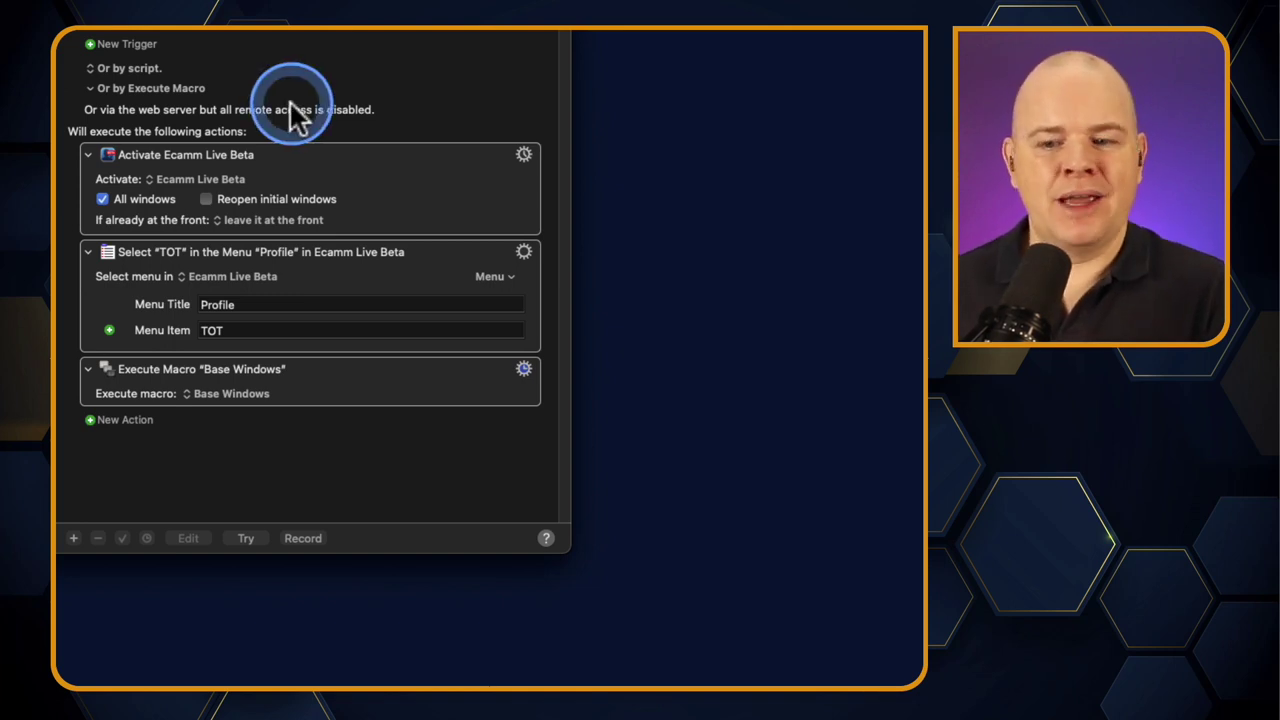
Step: Duplicate the Execute Macro "Base Windows" action with Livestream Windows as the copy's target macro, and delete that copy
left_click(351, 384)
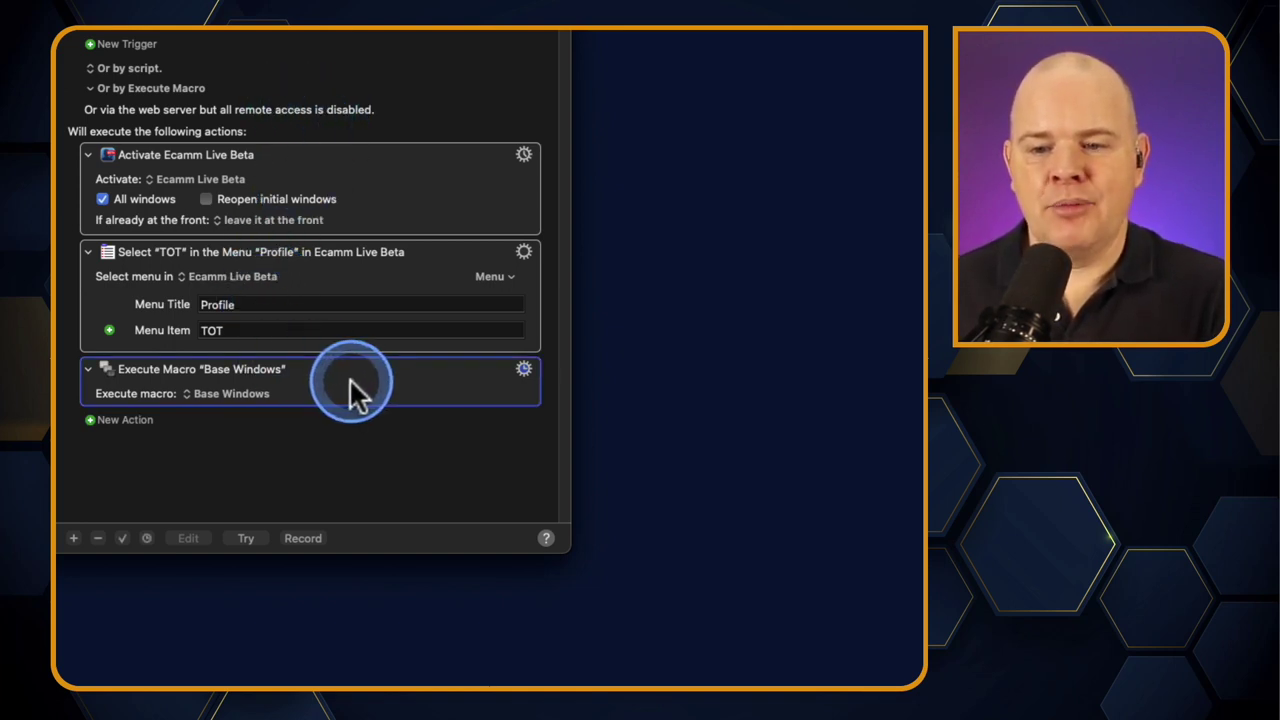
right_click(350, 383)
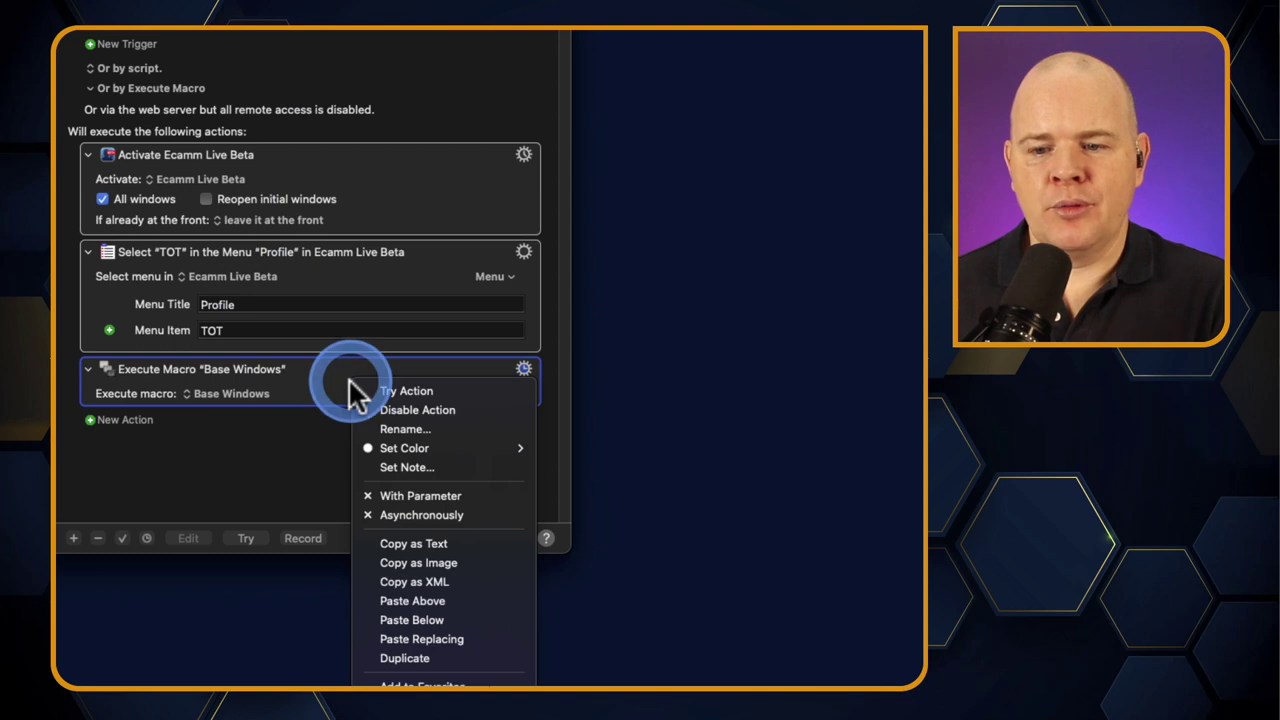
left_click(422, 659)
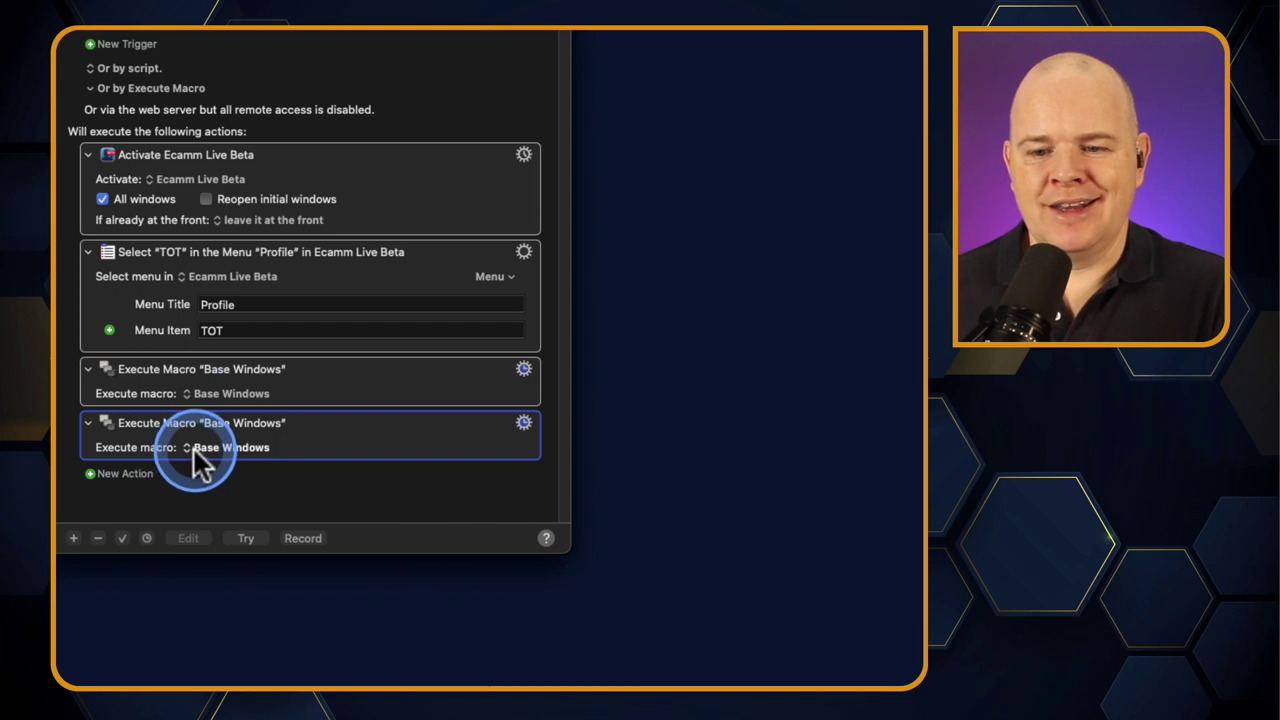
left_click(194, 449)
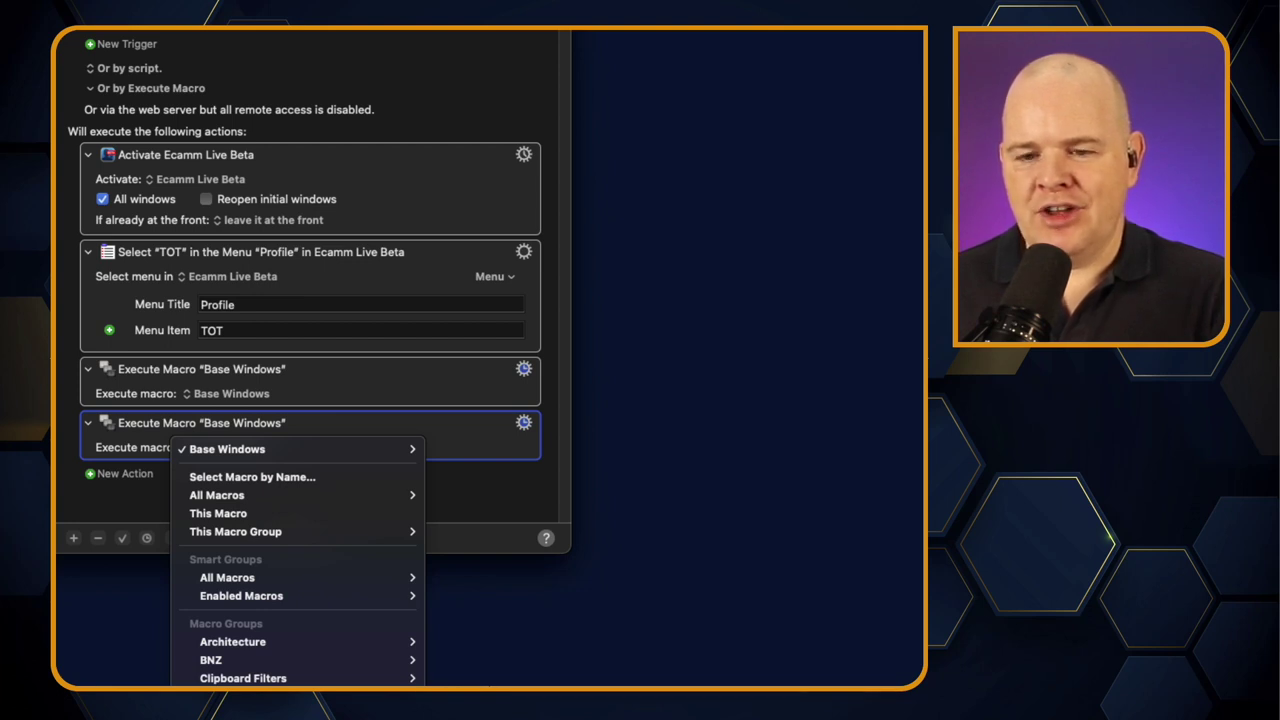
key("Return")
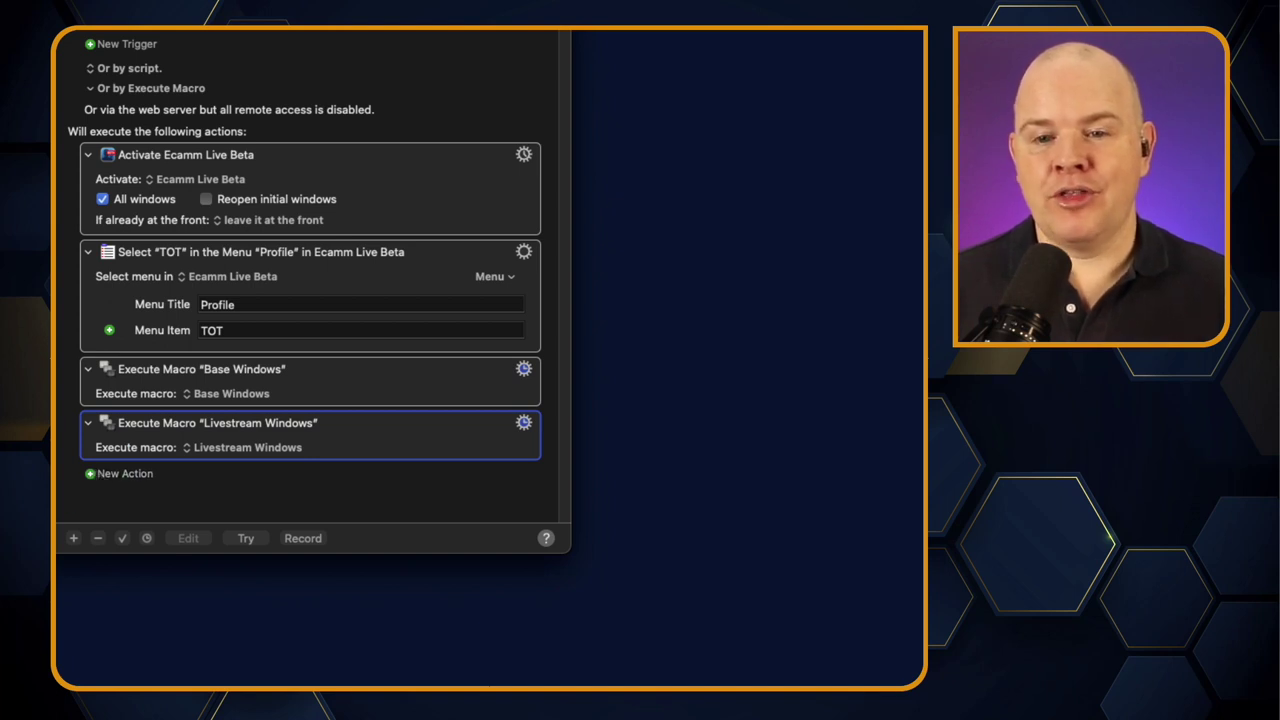
key("Delete")
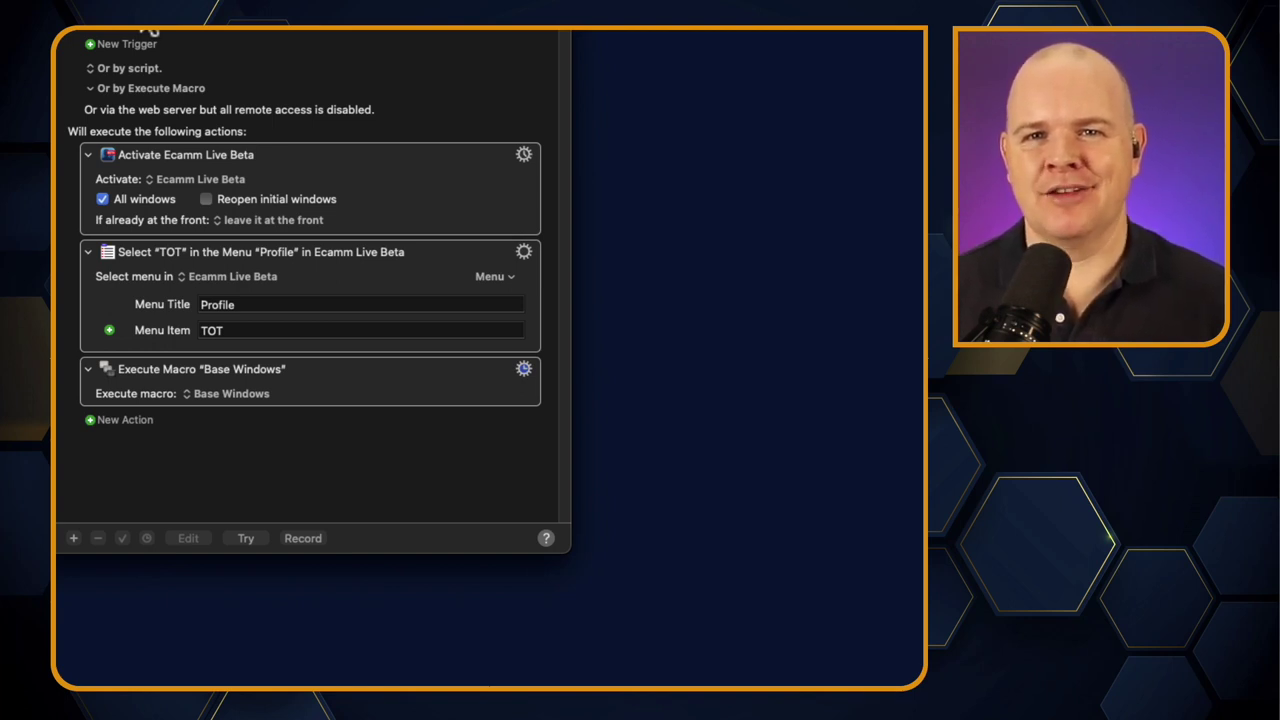
left_click(148, 30)
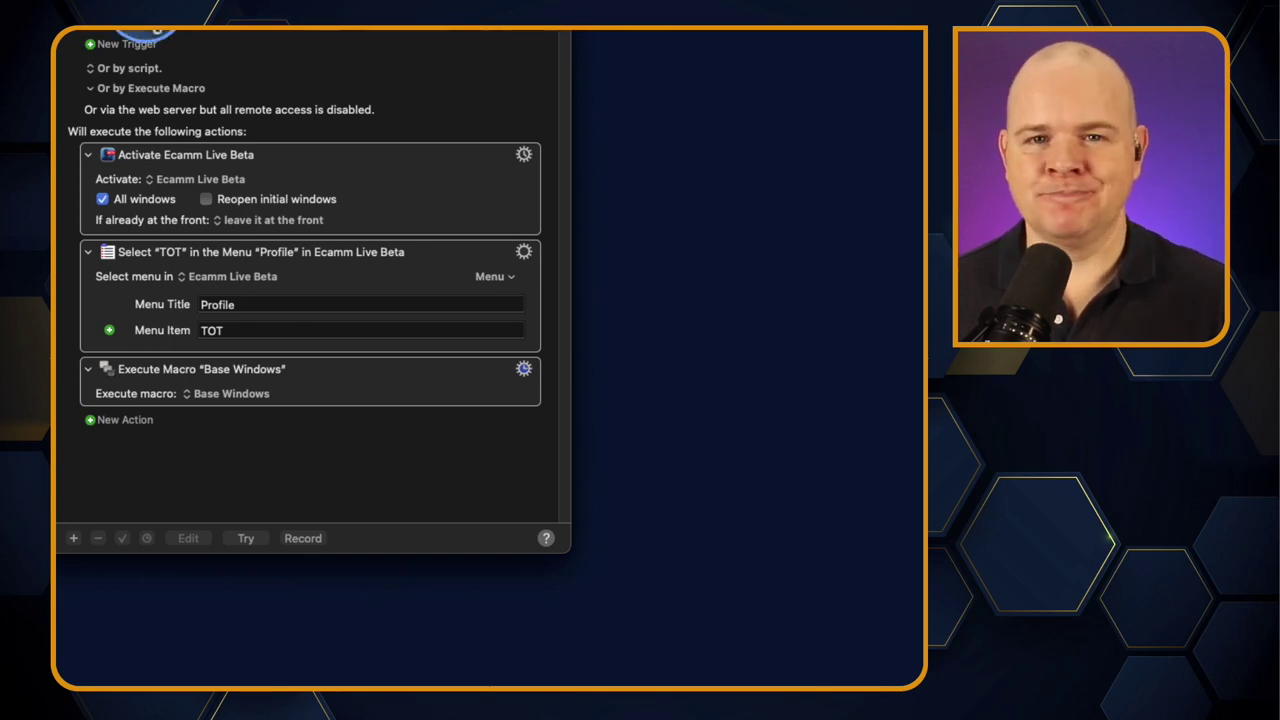
left_click(150, 32)
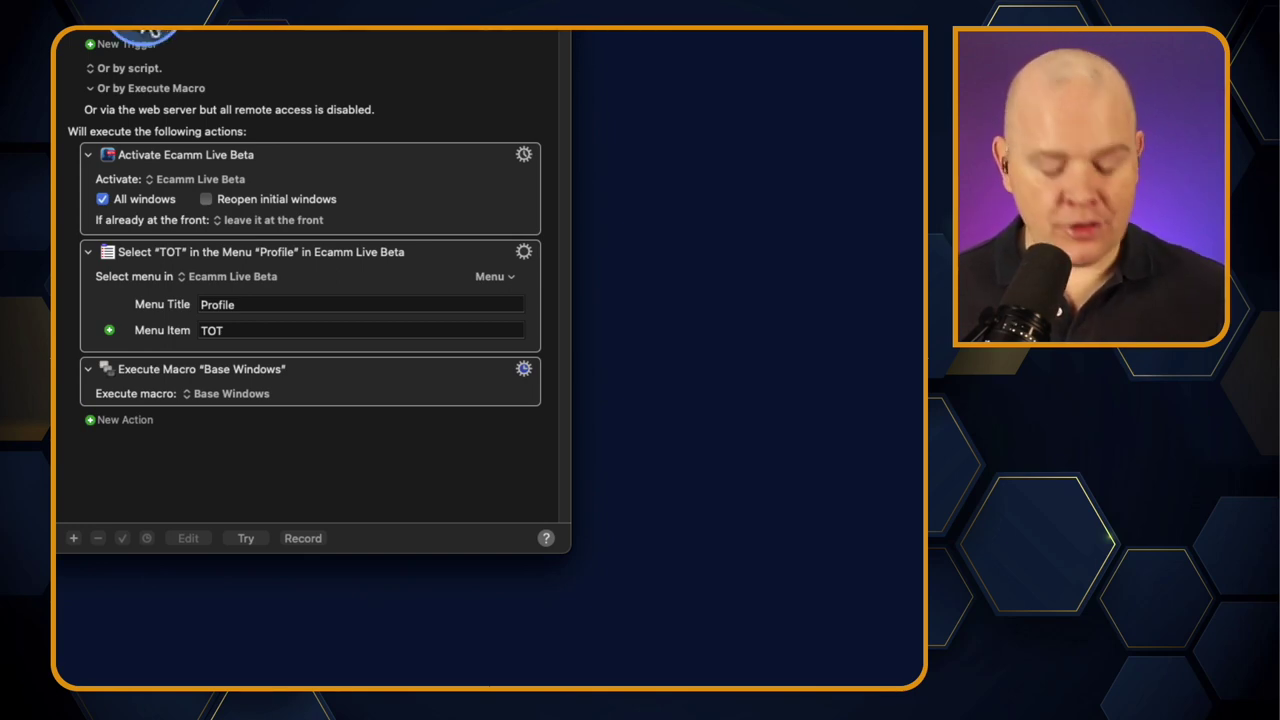